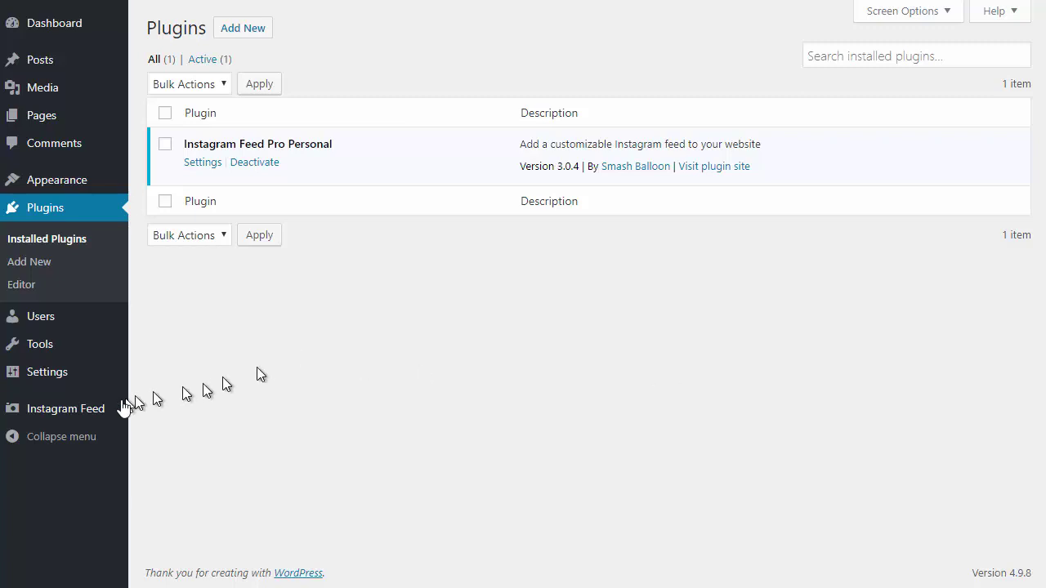
# Connect the landscapeswelove Instagram account in the Instagram Feed settings and authorise it as the current login
pyautogui.click(95, 414)
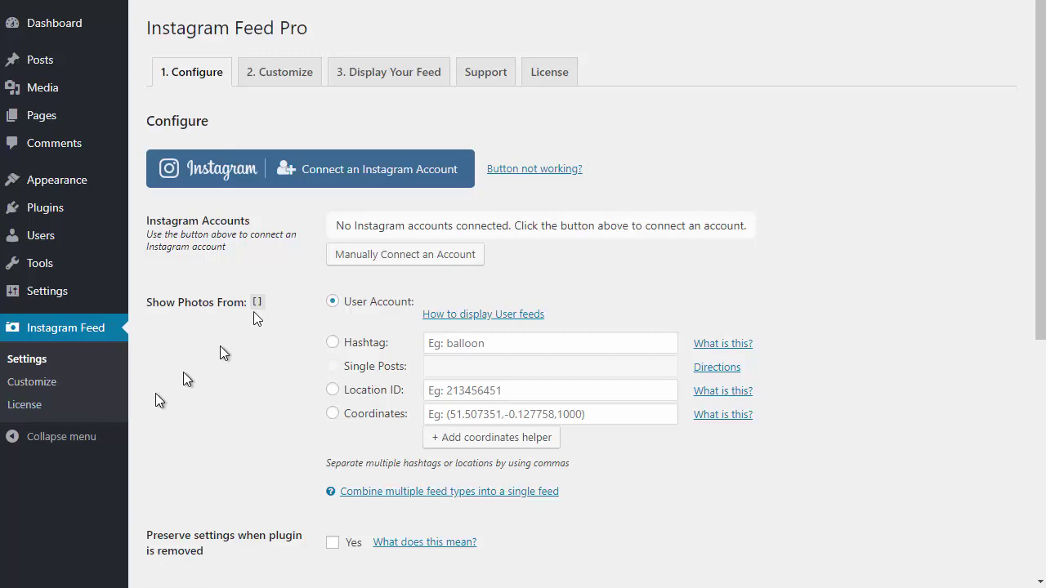
pyautogui.click(384, 178)
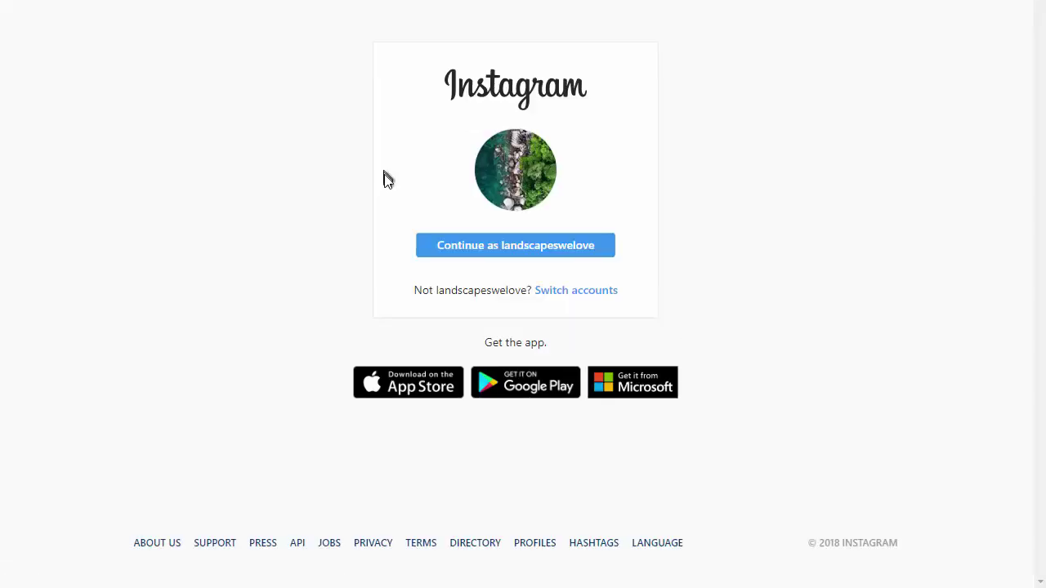
pyautogui.click(521, 248)
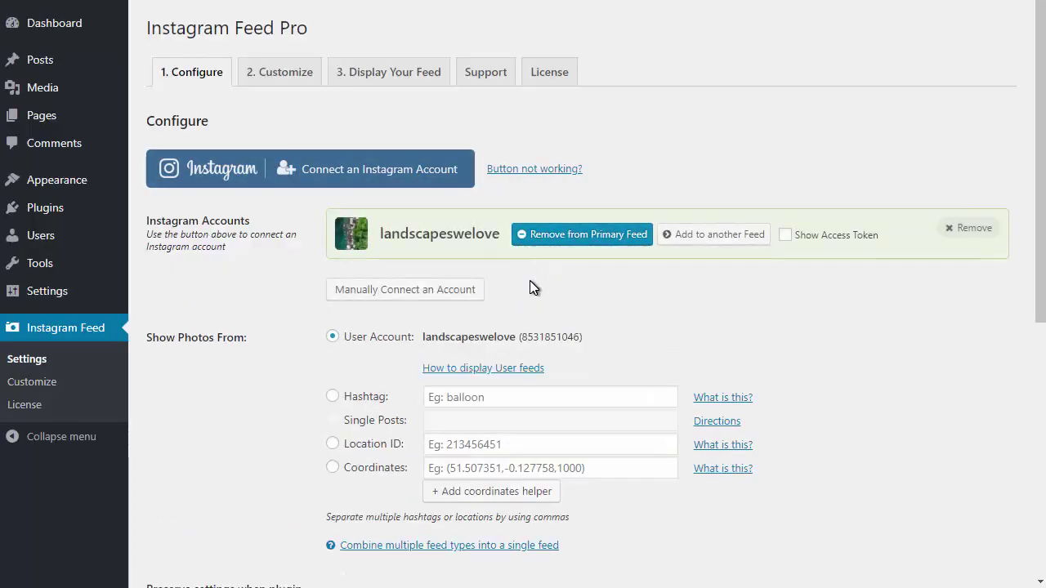
# Copy the [instagram-feed] shortcode into the content of the Photos page and update the page
pyautogui.scroll(-6, 530, 288)
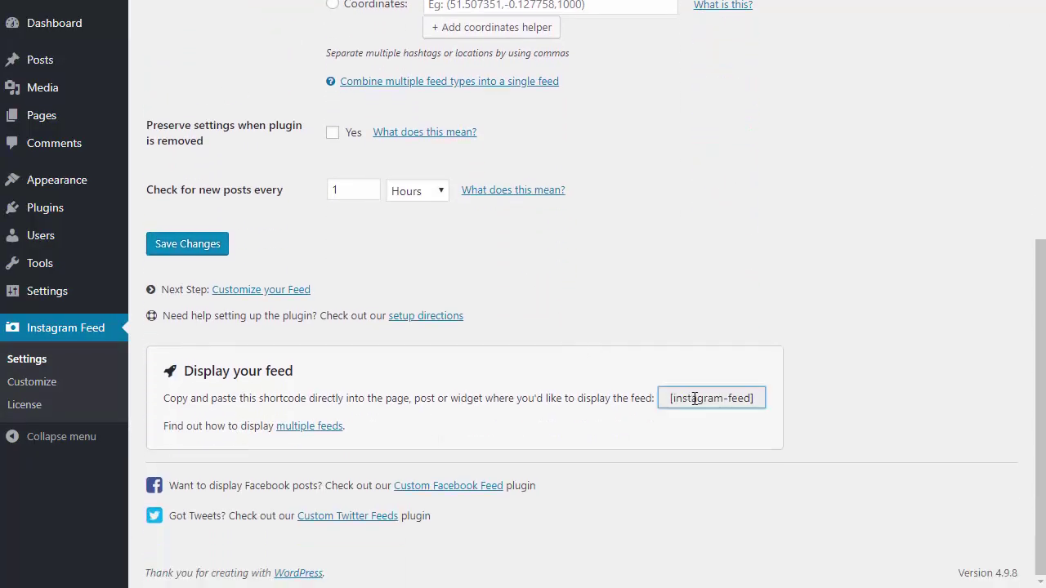
pyautogui.click(694, 399)
pyautogui.click(637, 288)
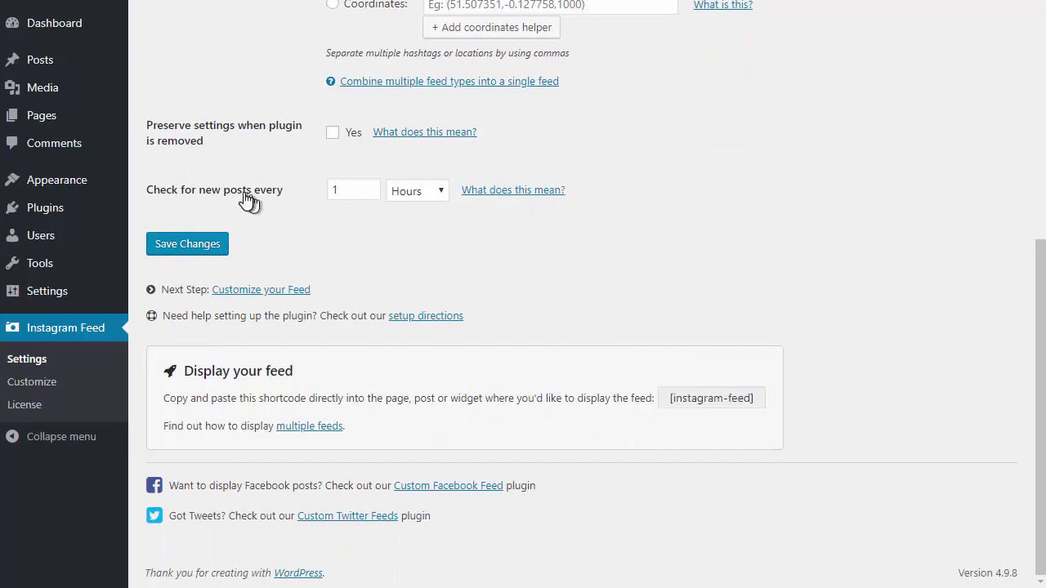
pyautogui.click(63, 122)
pyautogui.click(201, 144)
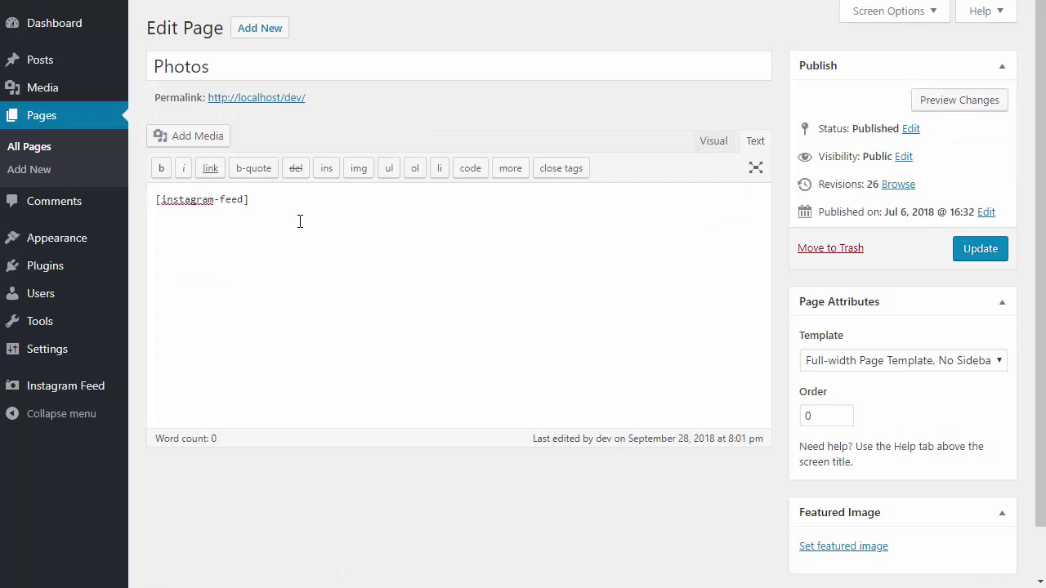
pyautogui.click(980, 249)
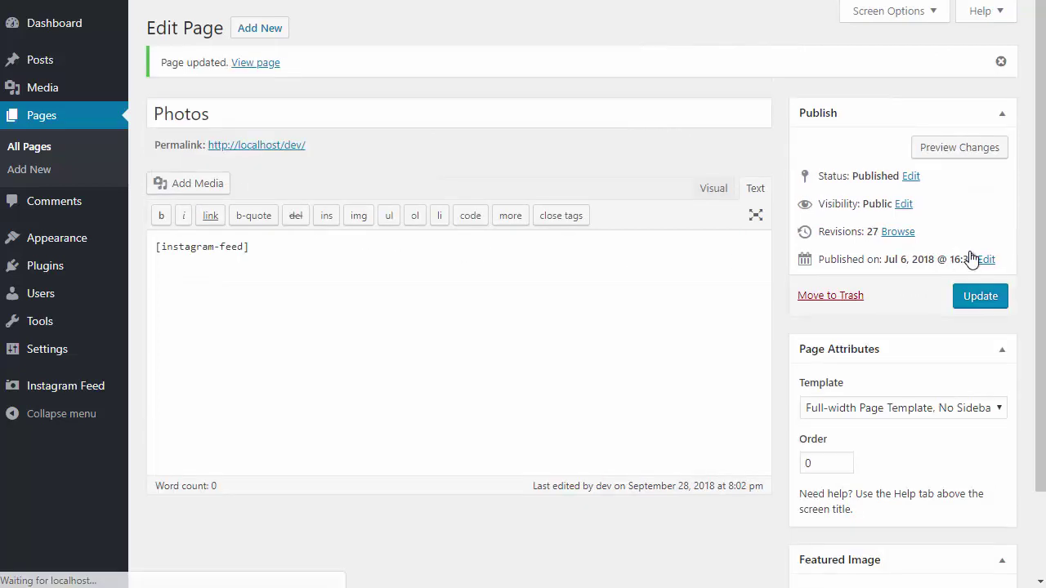
# View the published Photos page and look through the landscapeswelove feed's header, photos and captions
pyautogui.click(257, 7)
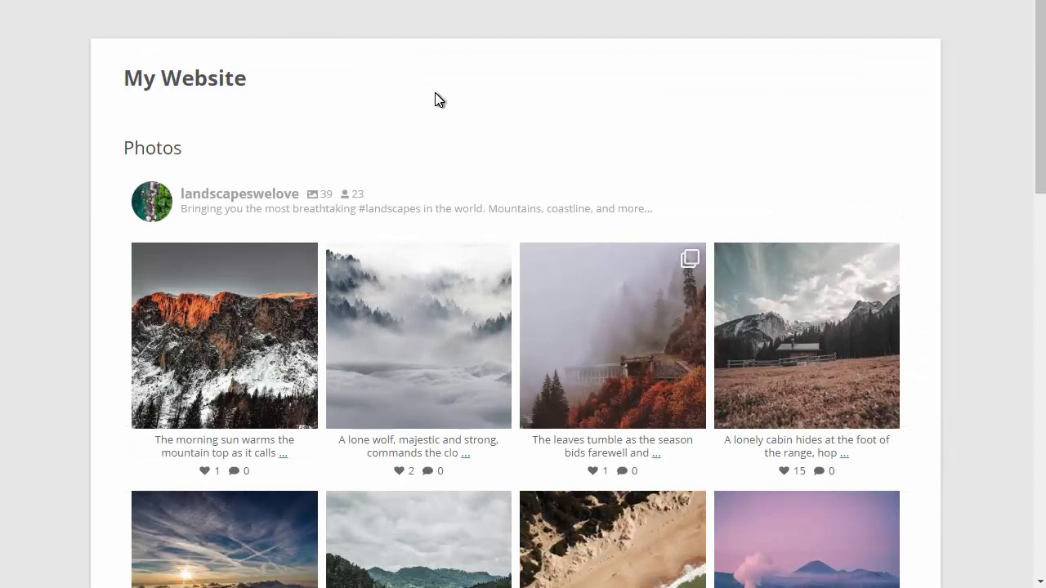
pyautogui.scroll(-6, 434, 93)
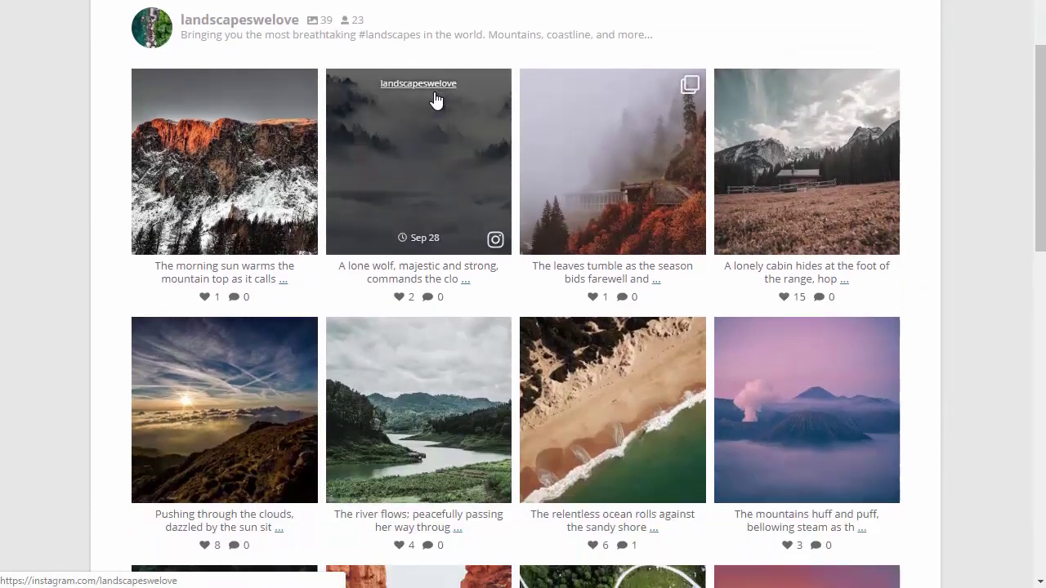
pyautogui.scroll(-6, 434, 94)
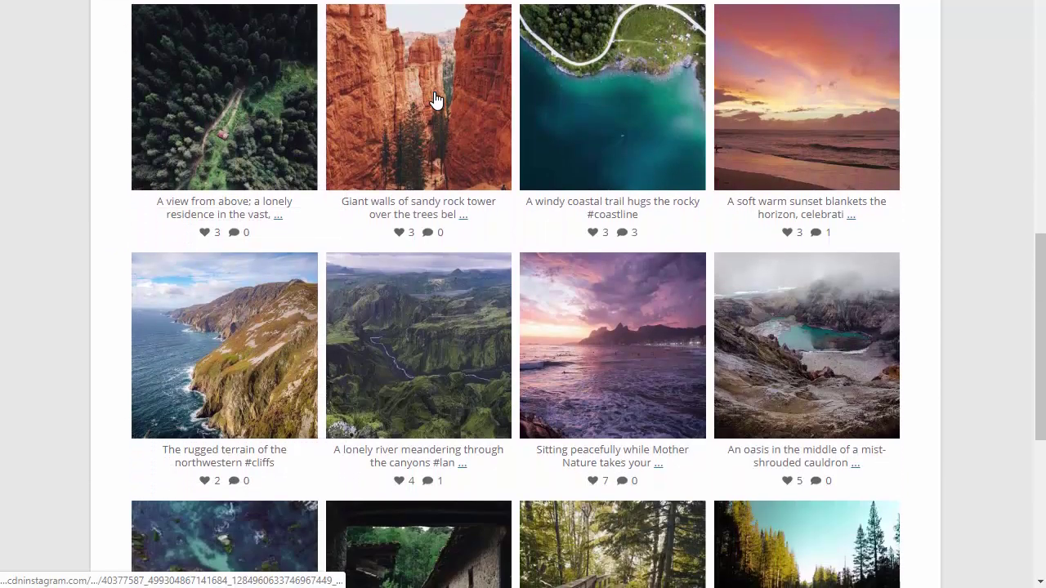
pyautogui.scroll(7, 435, 97)
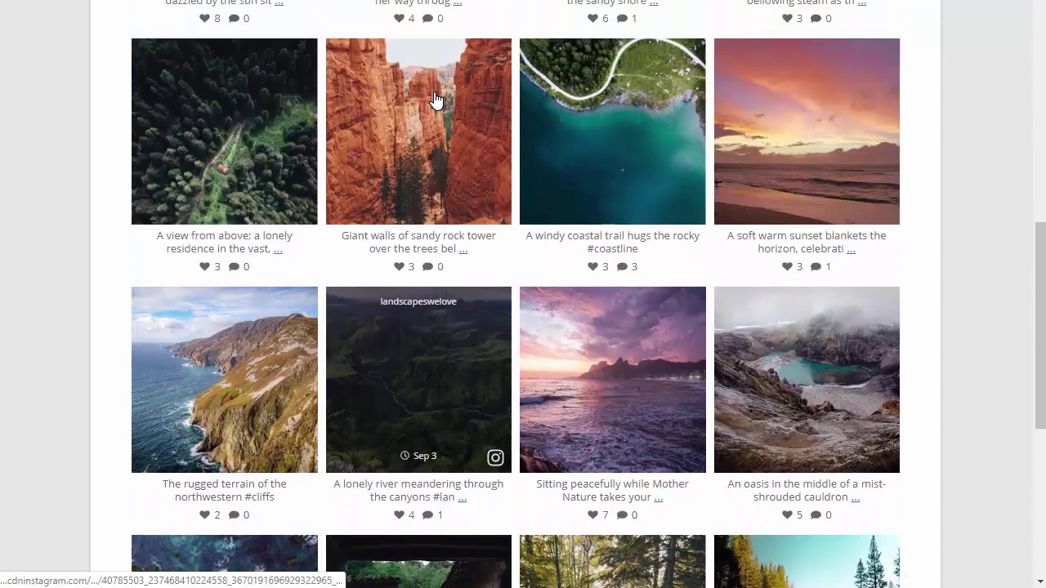
pyautogui.scroll(5, 435, 99)
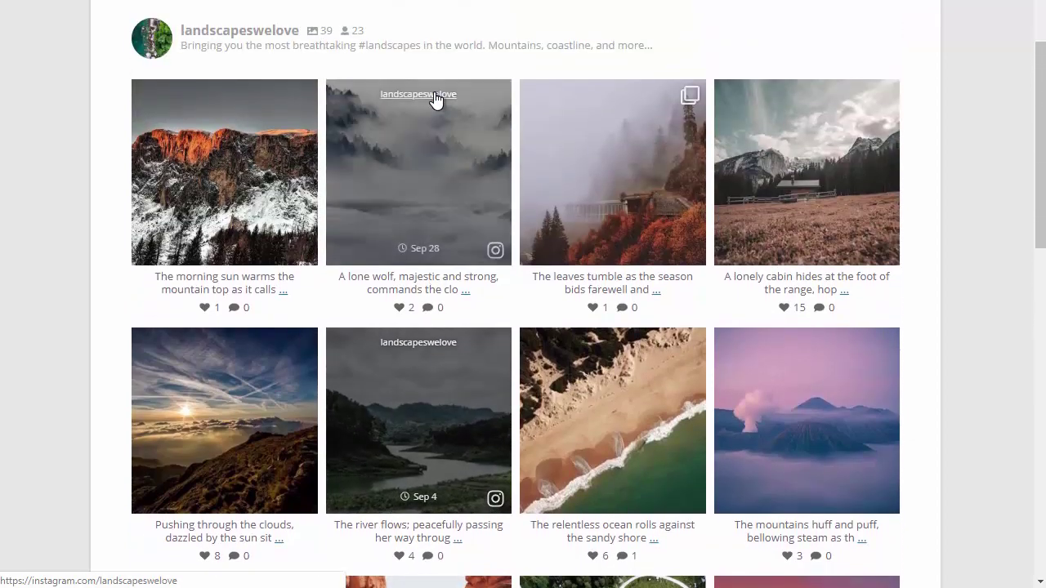
pyautogui.scroll(-2, 435, 98)
pyautogui.scroll(-4, 434, 98)
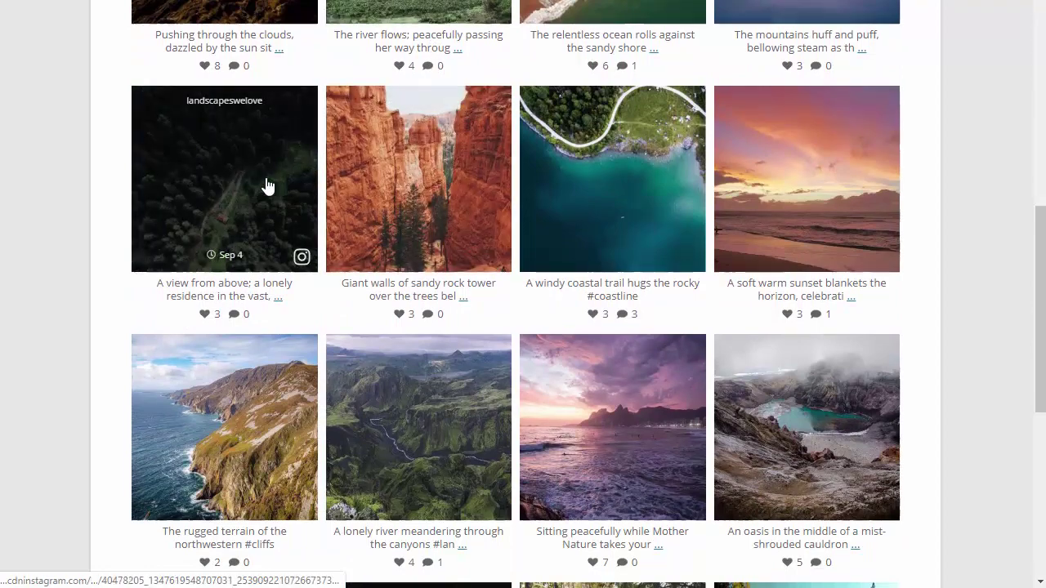
# View the forest photo in the lightbox, advance to the coastline photo and check its sharing options, closing the lightbox at the end
pyautogui.click(260, 191)
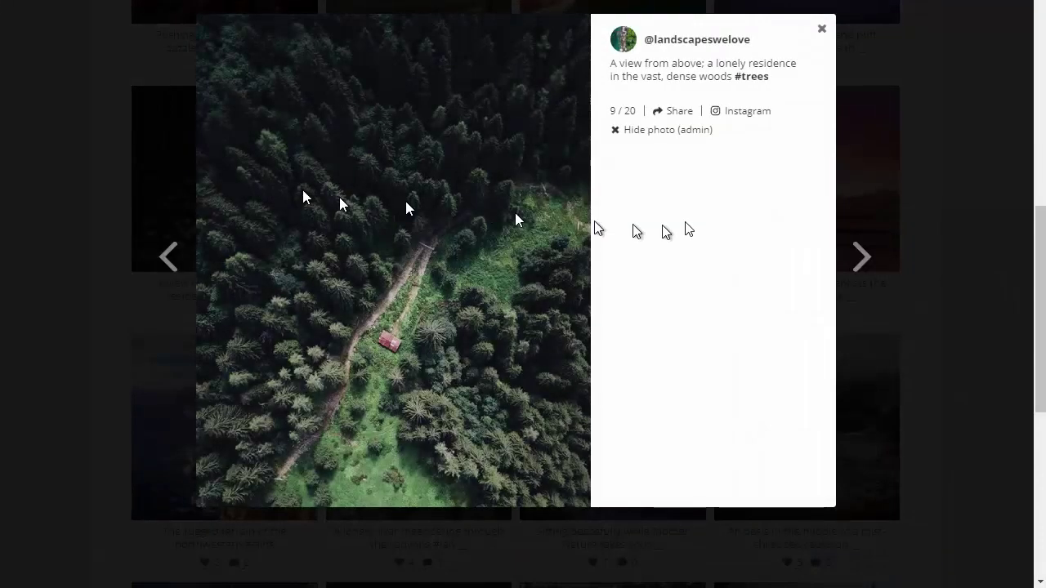
pyautogui.click(862, 256)
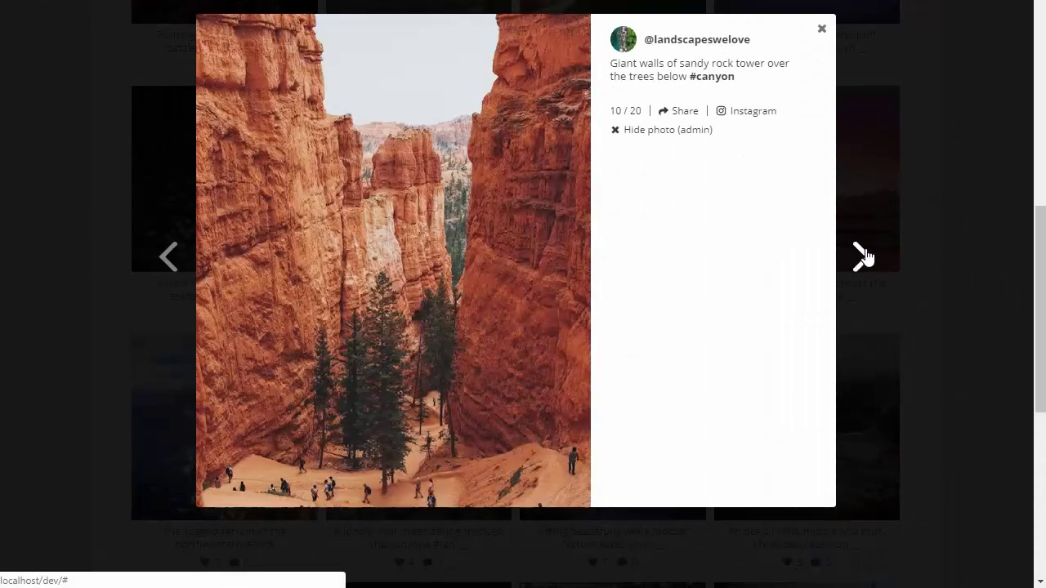
pyautogui.click(863, 256)
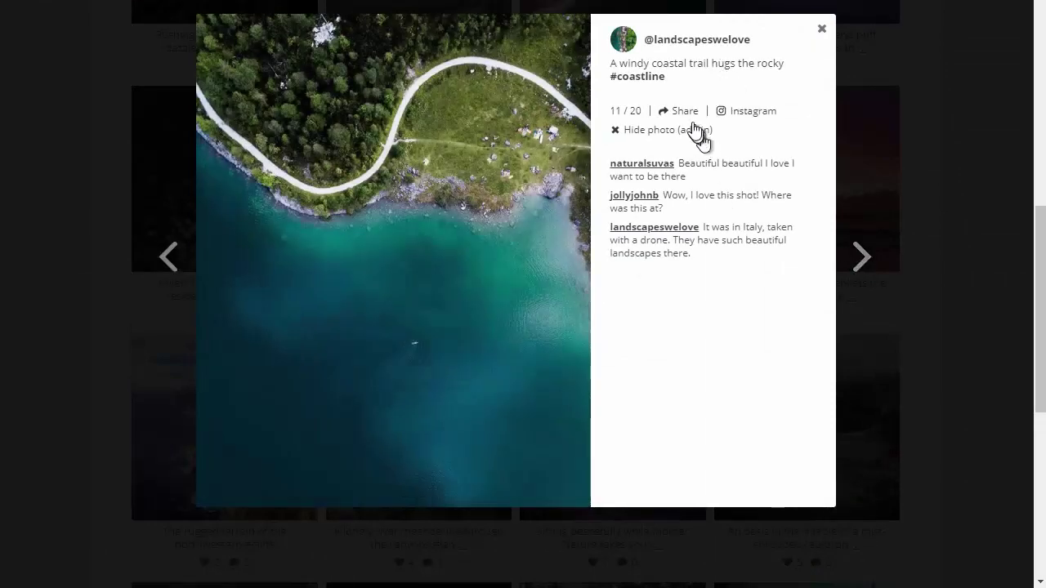
pyautogui.click(684, 114)
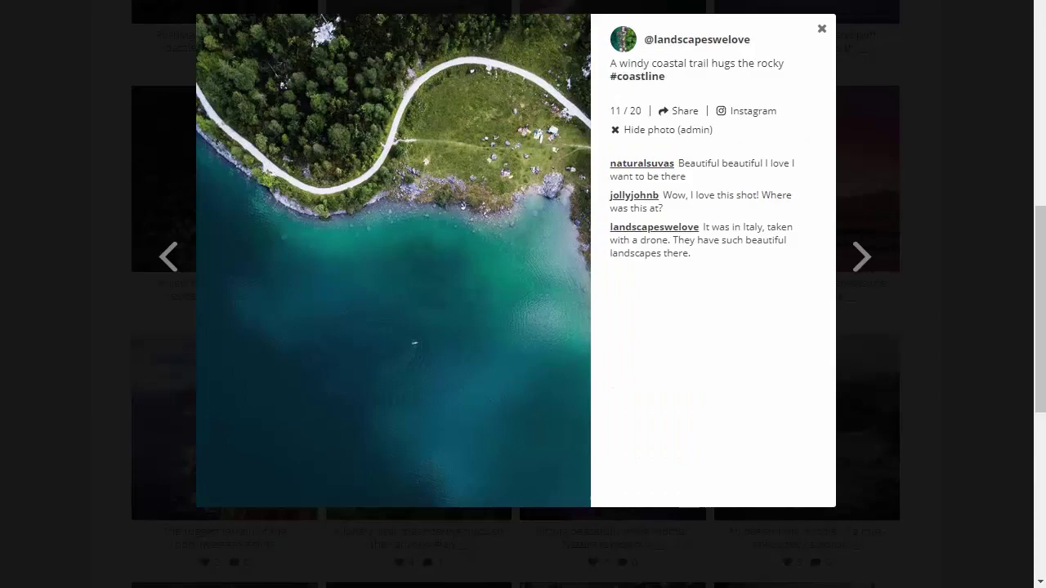
pyautogui.click(968, 99)
# View the fall carousel post in the lightbox and go through its slides, closing the lightbox at the end
pyautogui.scroll(4, 740, 171)
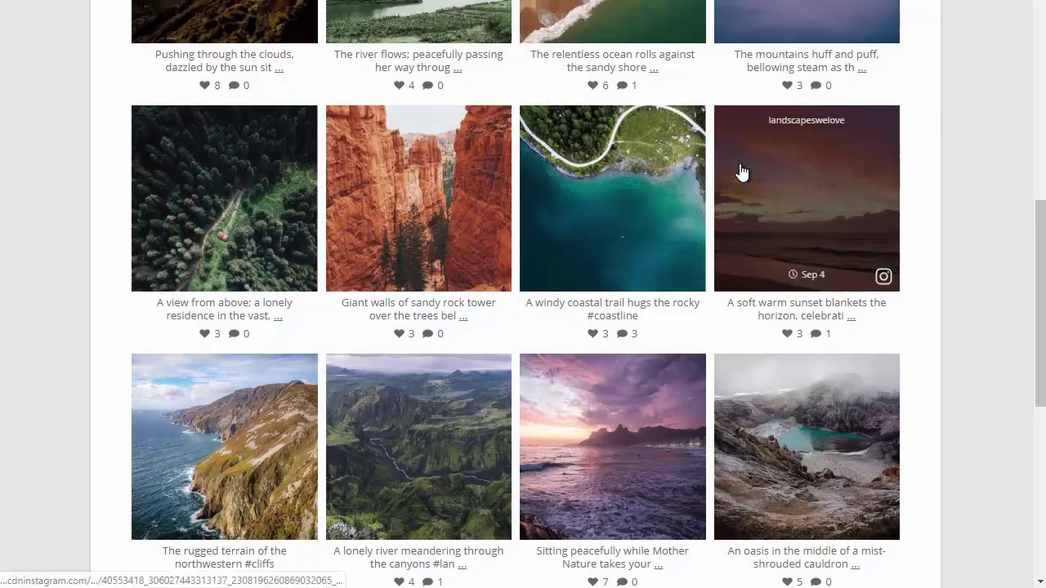
pyautogui.scroll(2, 741, 172)
pyautogui.click(630, 175)
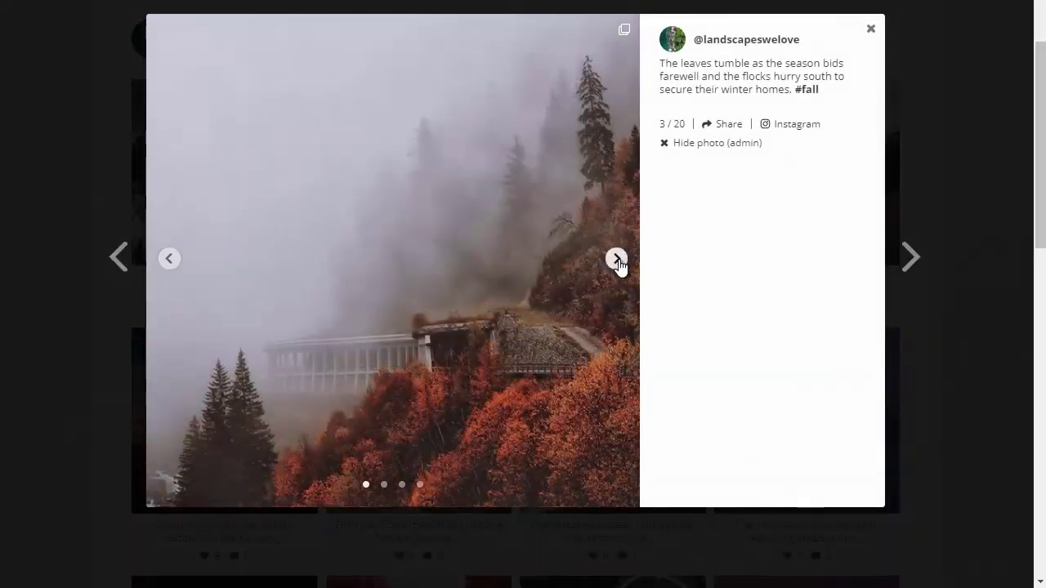
pyautogui.click(617, 259)
pyautogui.click(617, 260)
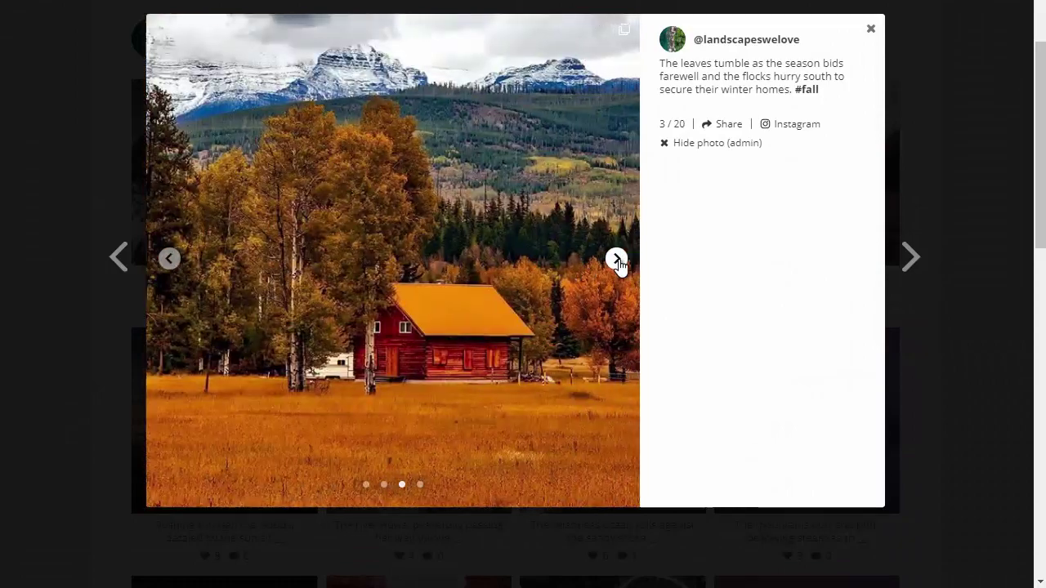
pyautogui.click(617, 260)
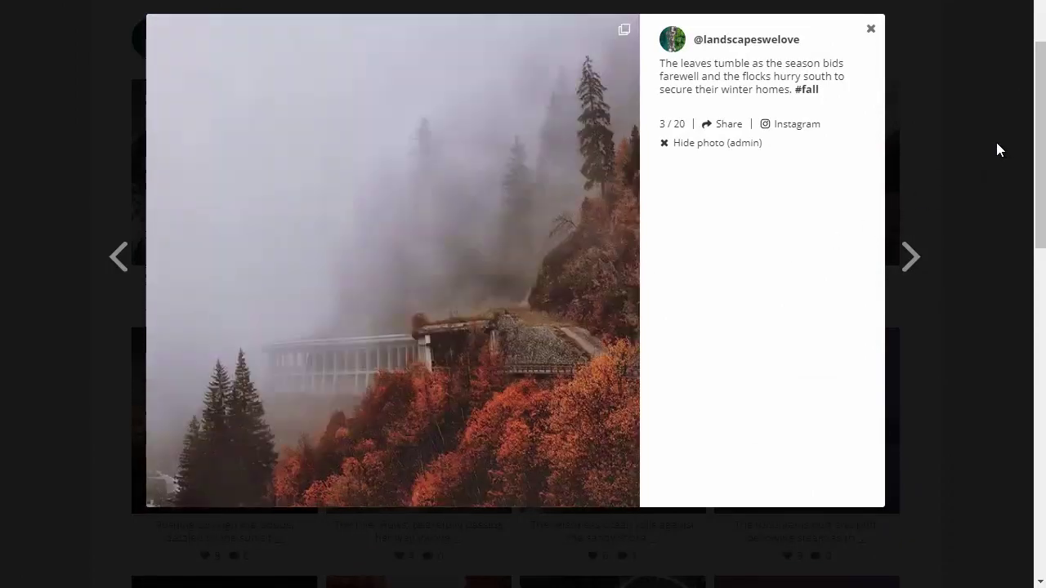
pyautogui.click(996, 149)
# Load more photos into the feed and look through the added rows
pyautogui.scroll(-7, 785, 224)
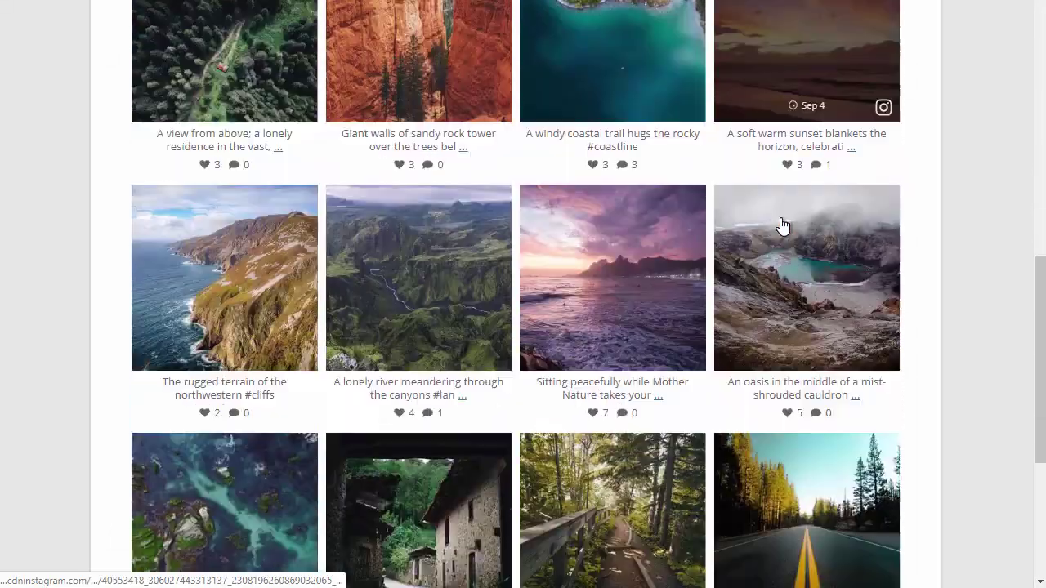
pyautogui.scroll(-4, 782, 225)
pyautogui.click(444, 367)
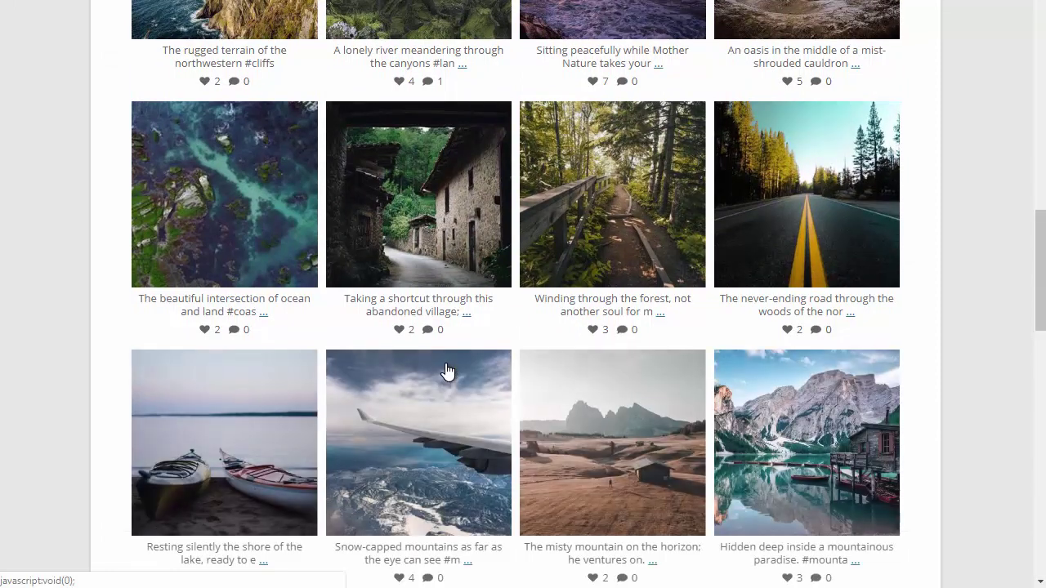
pyautogui.scroll(-3, 448, 371)
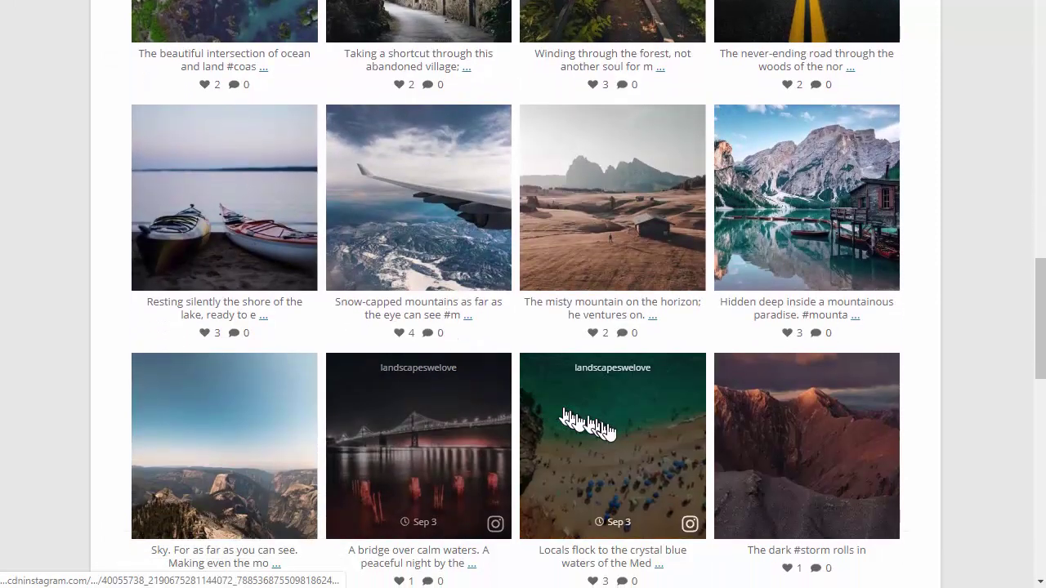
# Preview the feed's responsive layout at a narrow, phone-like viewport width using the browser's developer tools
pyautogui.hotkey('ctrl', 'shift', 'i')
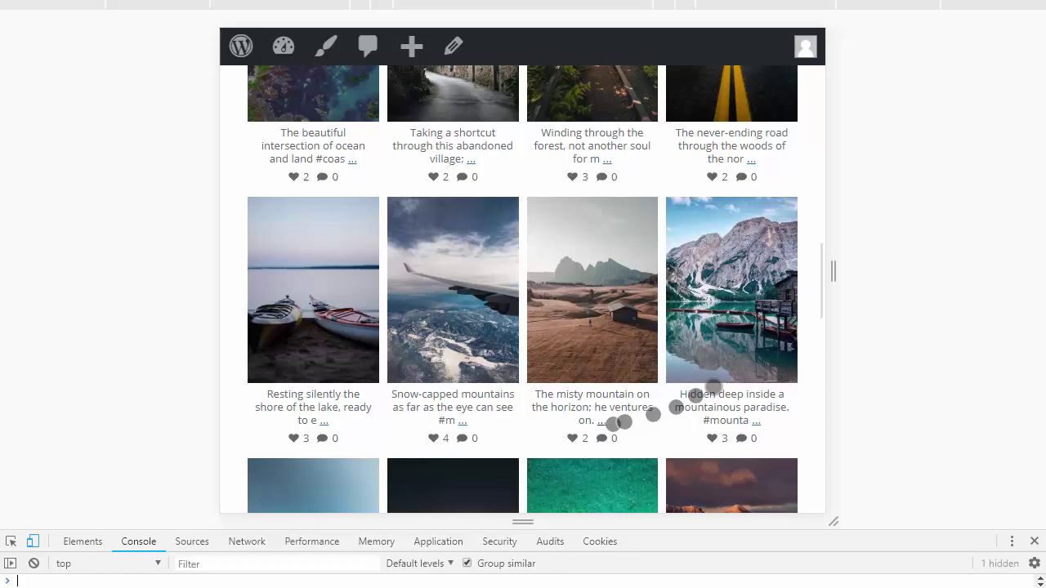
pyautogui.moveTo(834, 288); pyautogui.dragTo(678, 296)
pyautogui.scroll(-2, 655, 285)
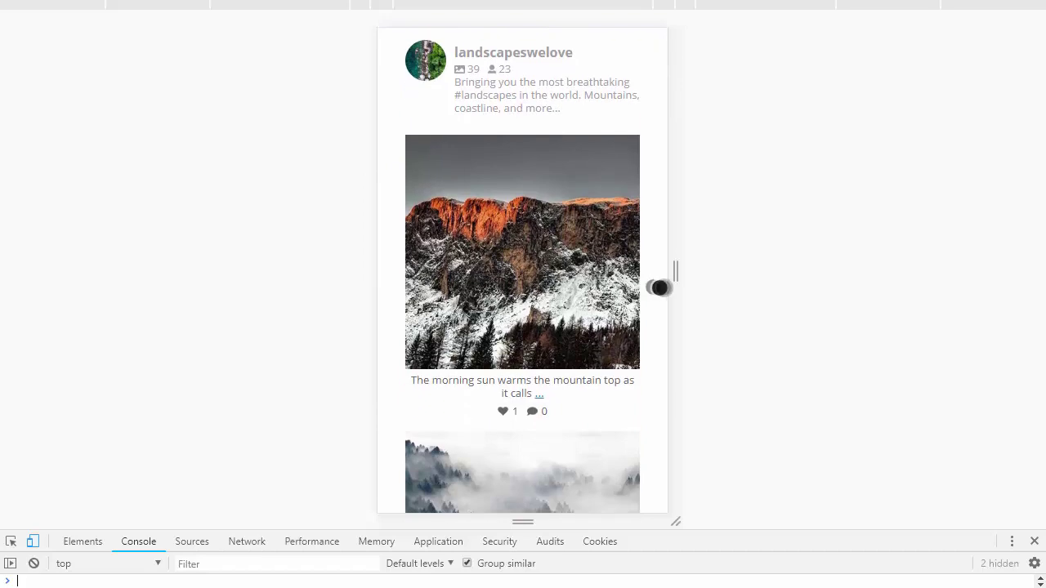
pyautogui.press('F12')
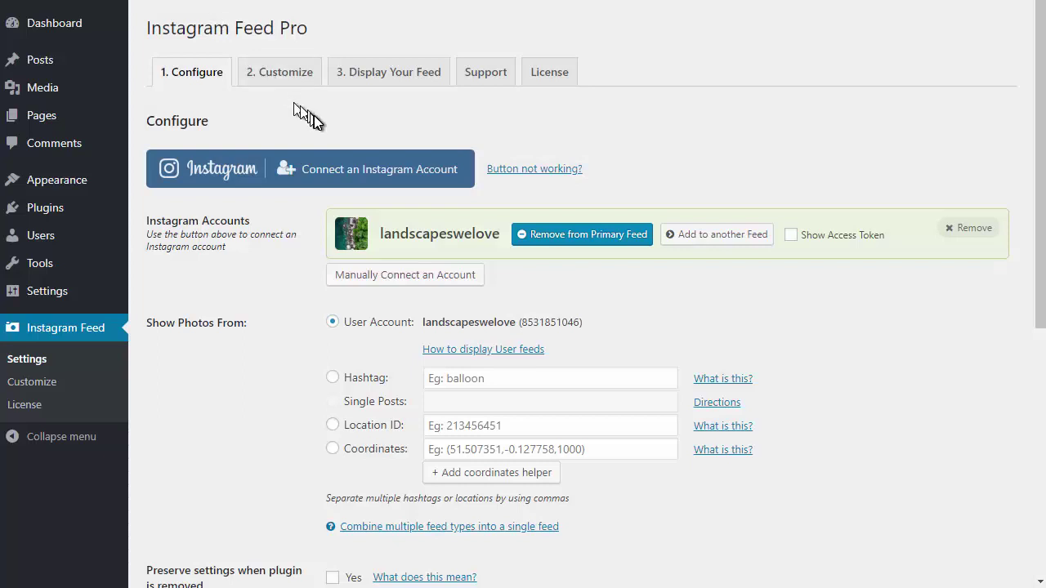
# Connect a second Instagram account, the_most_awesome_dogs, by switching accounts and logging in with the prefilled credentials
pyautogui.click(372, 179)
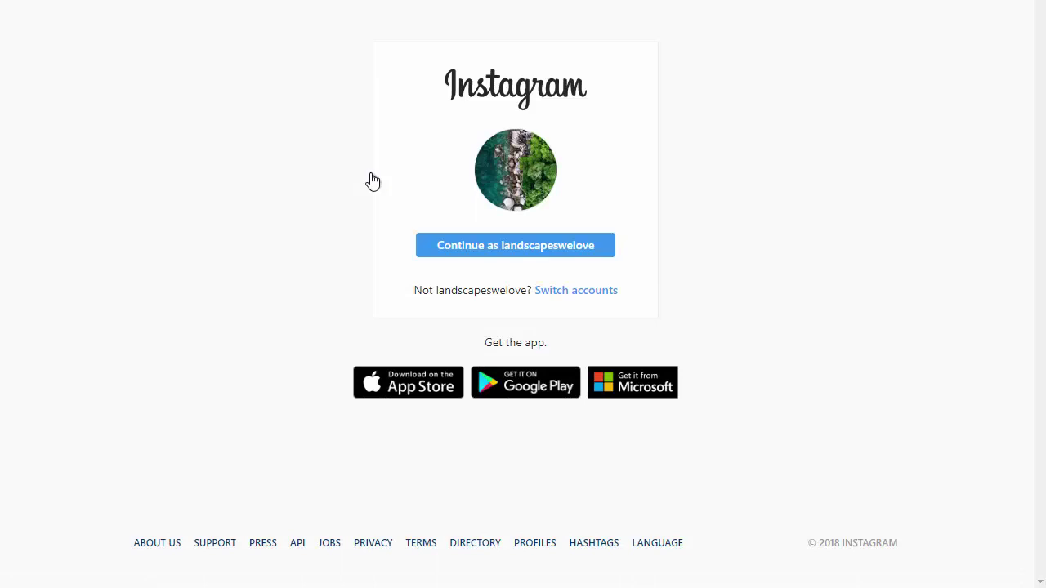
pyautogui.click(563, 290)
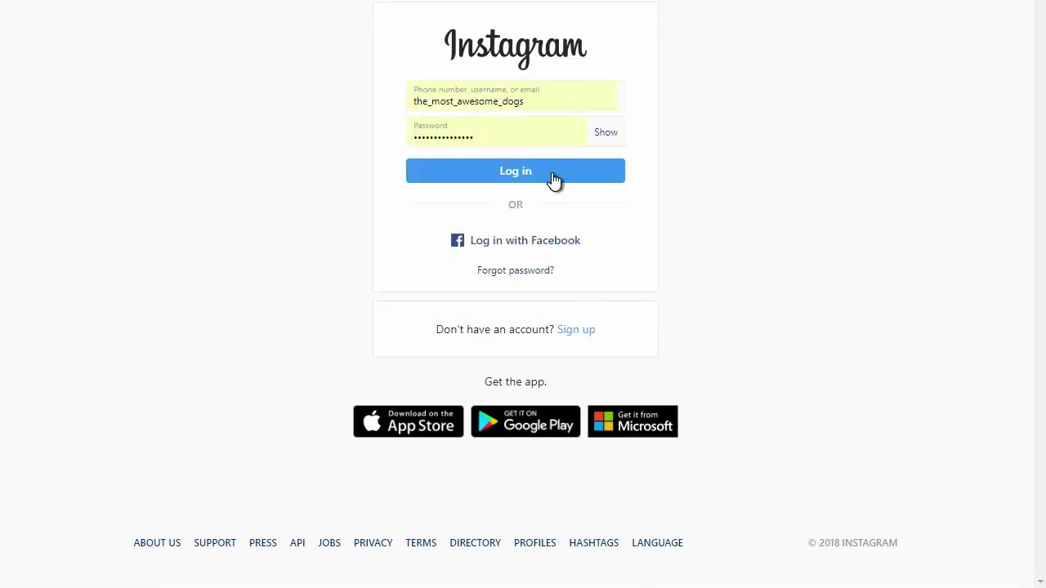
pyautogui.click(553, 178)
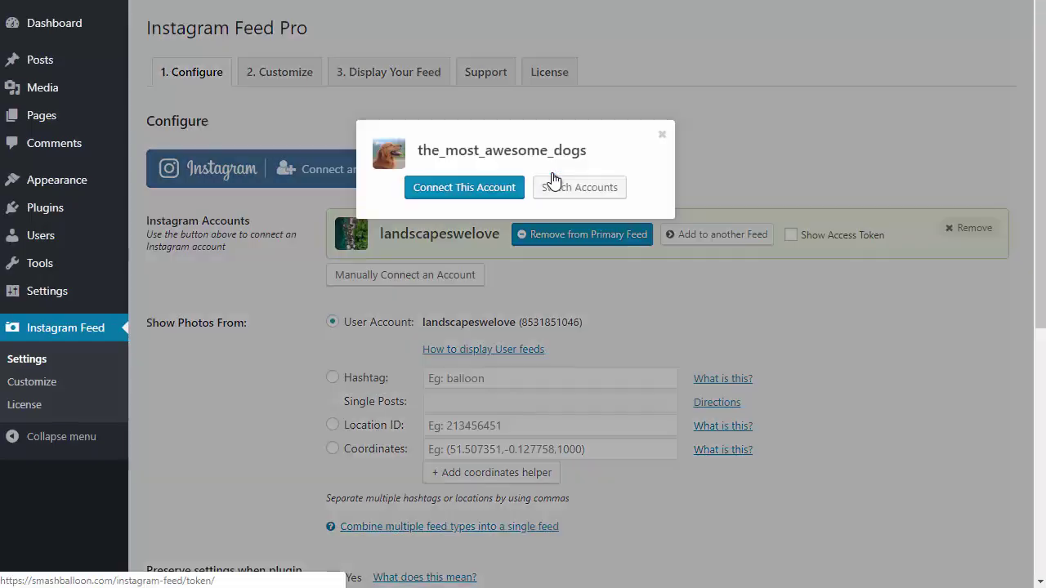
pyautogui.click(505, 187)
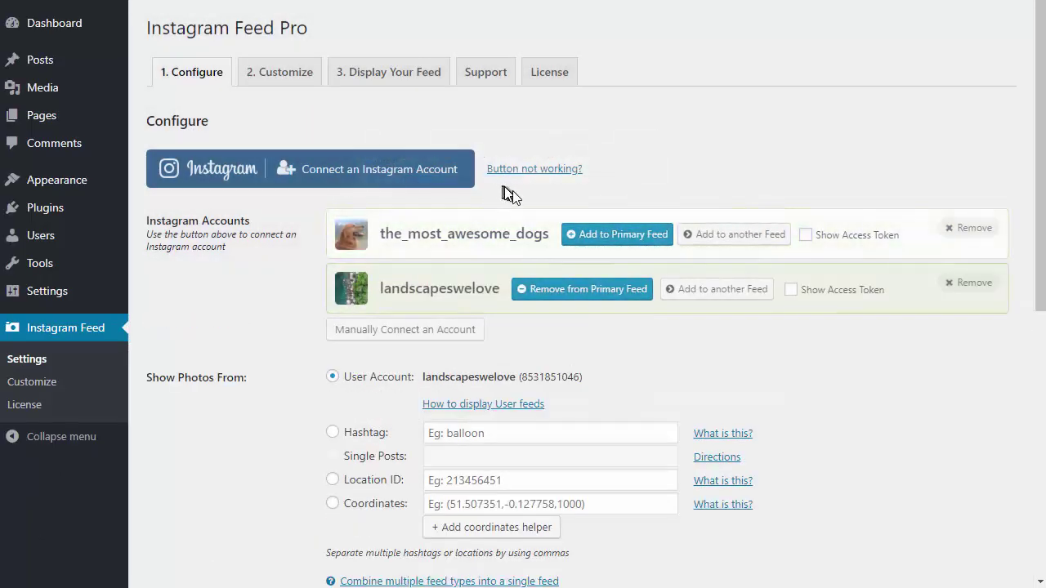
# Try different primary feed assignments for the two connected accounts, ending with only landscapeswelove assigned
pyautogui.click(617, 237)
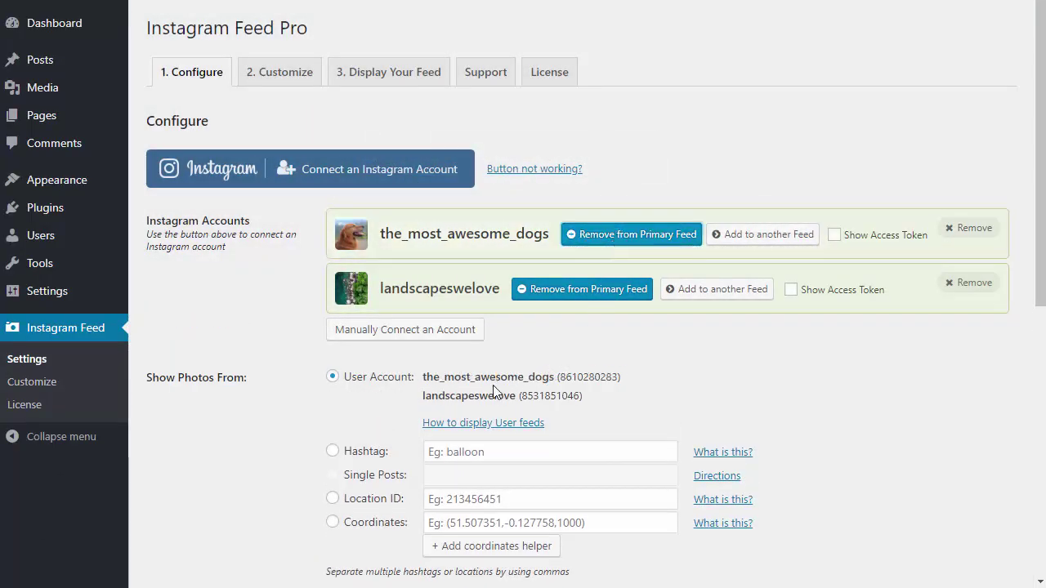
pyautogui.click(592, 293)
pyautogui.click(603, 240)
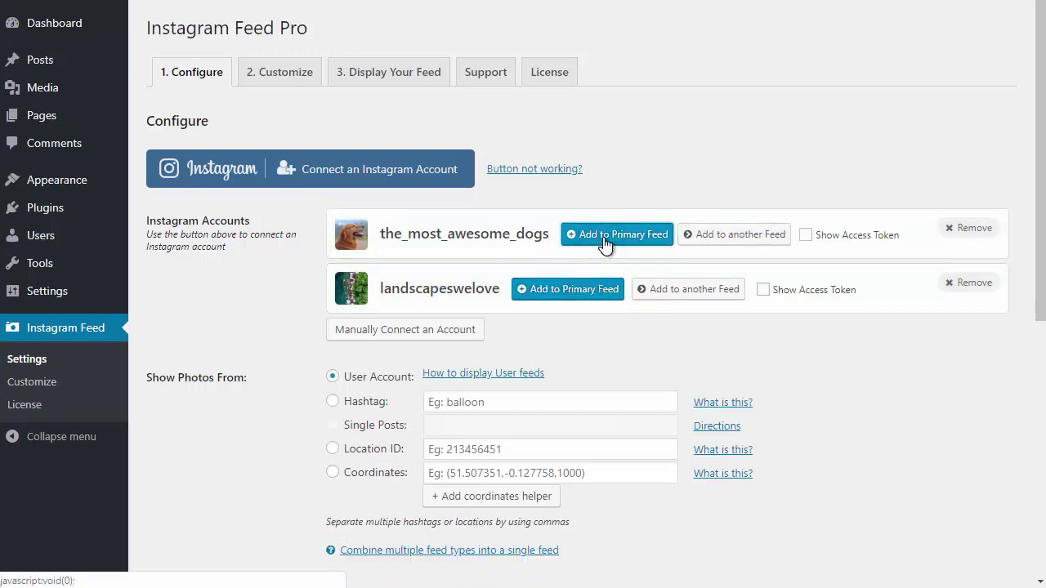
pyautogui.click(586, 292)
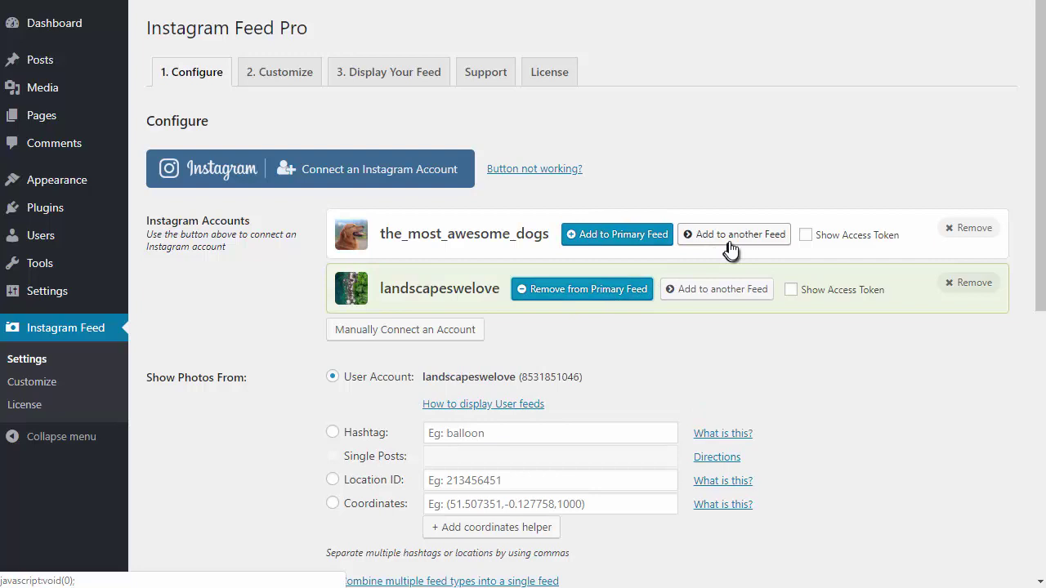
# Show the shortcodes for adding the_most_awesome_dogs to another feed
pyautogui.click(736, 237)
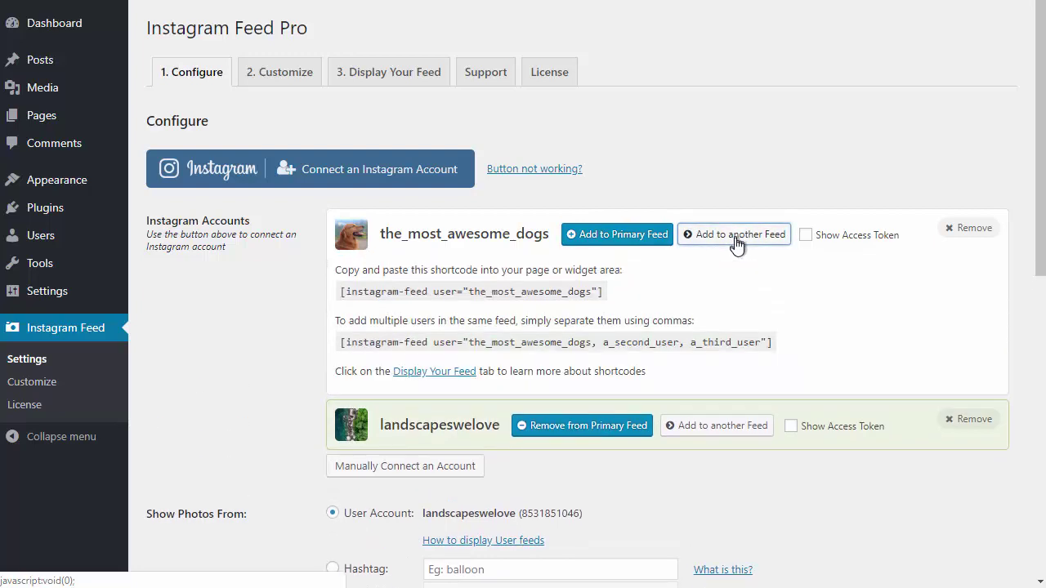
# Hide the the_most_awesome_dogs shortcodes and choose Hashtag as the photo source with the hashtags balloon, puppies
pyautogui.click(723, 238)
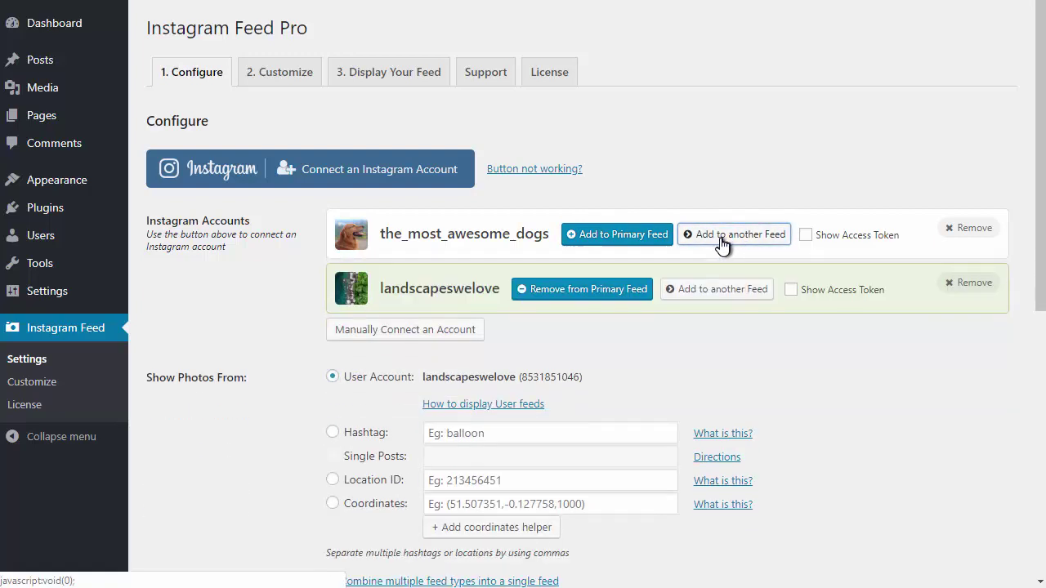
pyautogui.scroll(-2, 589, 292)
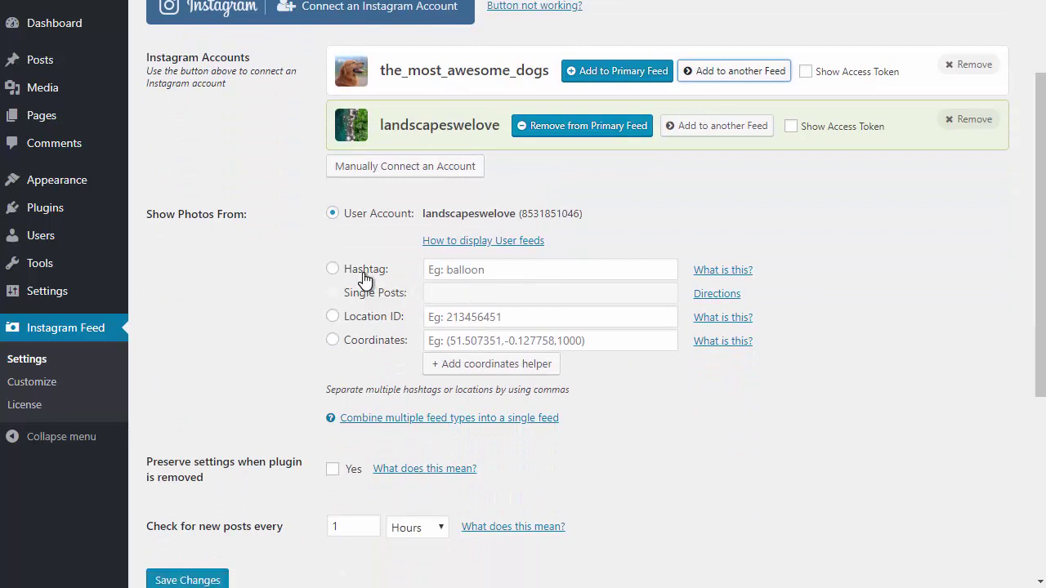
pyautogui.click(365, 279)
pyautogui.click(454, 271)
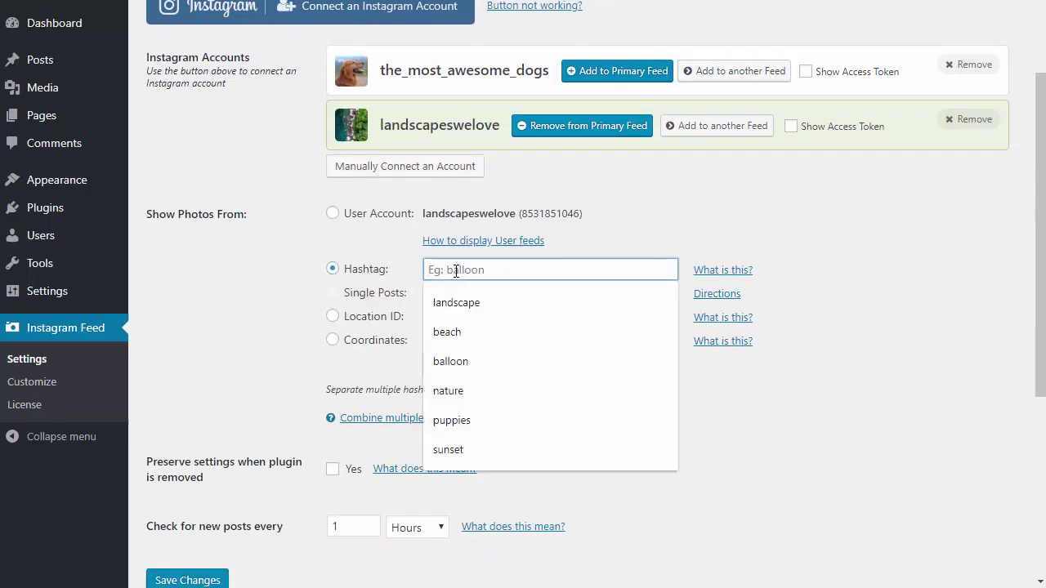
pyautogui.write('balloon, puppies')
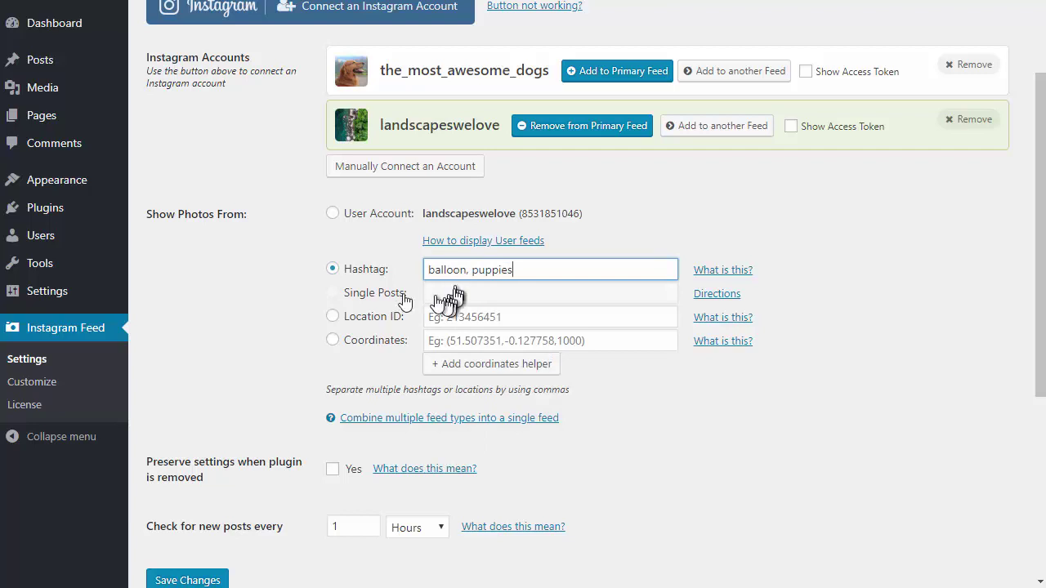
# Review the Single Posts directions, try Location ID and Coordinates as the photo source, and look at the coordinates helper
pyautogui.click(397, 298)
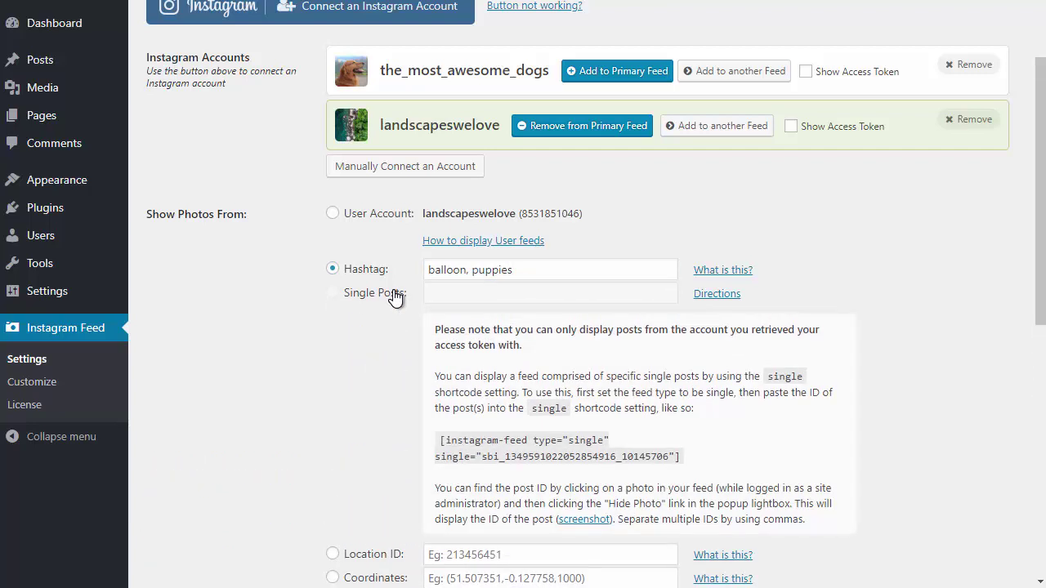
pyautogui.click(395, 298)
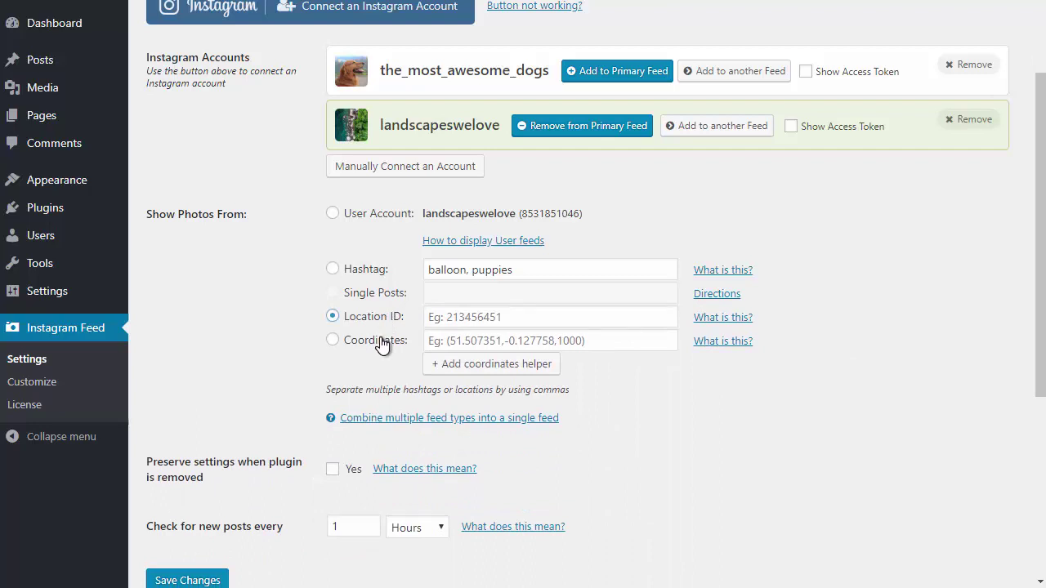
pyautogui.click(508, 370)
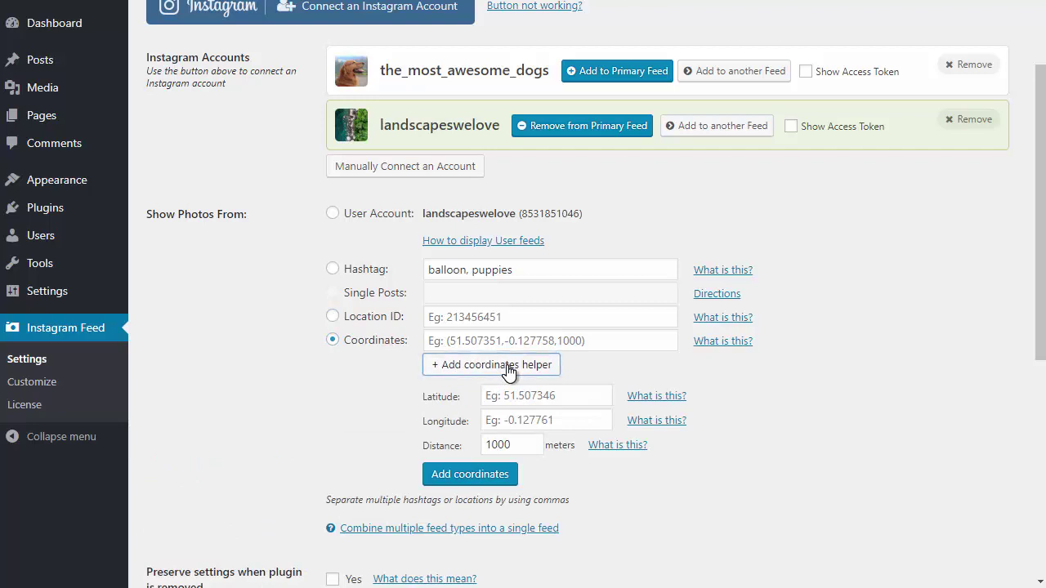
pyautogui.click(508, 370)
# View the help on combining multiple feed types into a single feed, and set the photo source back to User Account
pyautogui.scroll(-2, 508, 372)
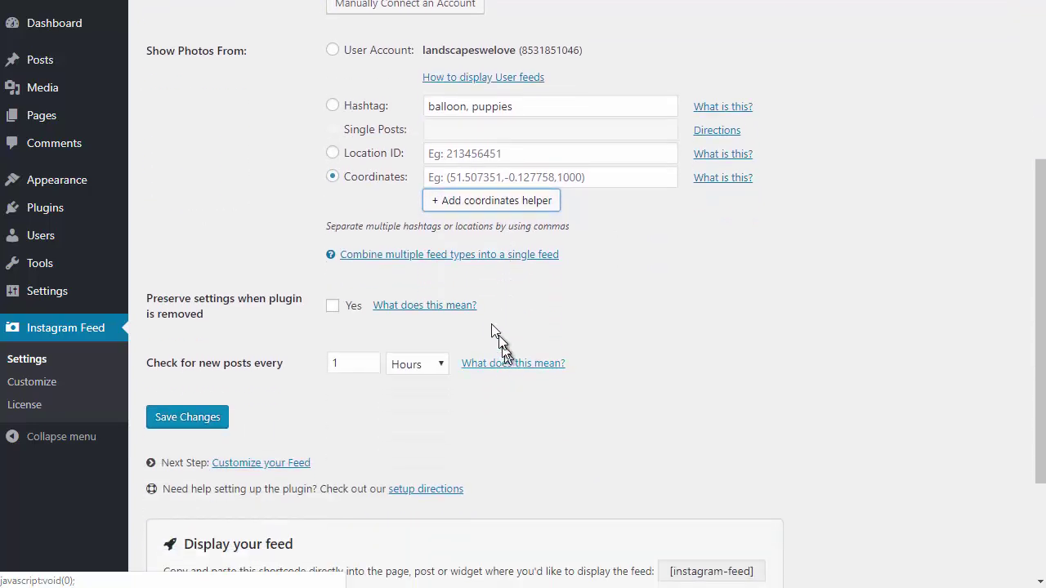
pyautogui.click(455, 258)
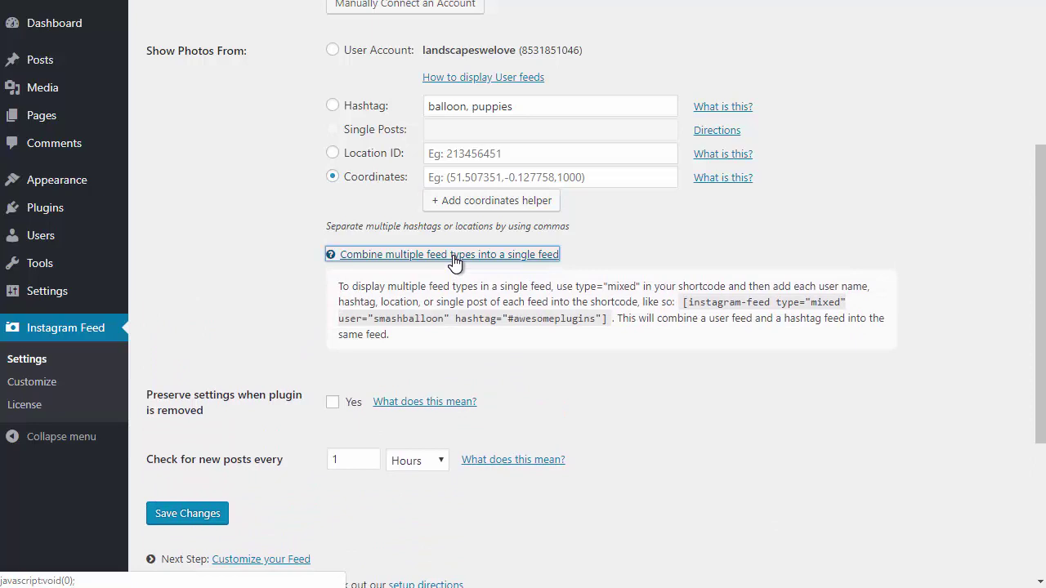
pyautogui.click(455, 259)
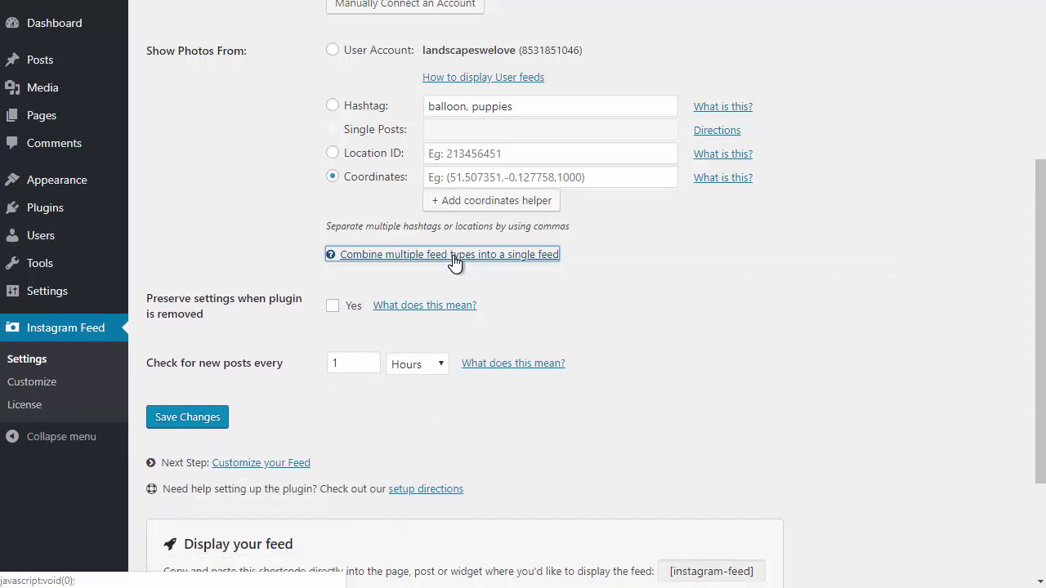
pyautogui.click(396, 52)
pyautogui.scroll(1, 395, 51)
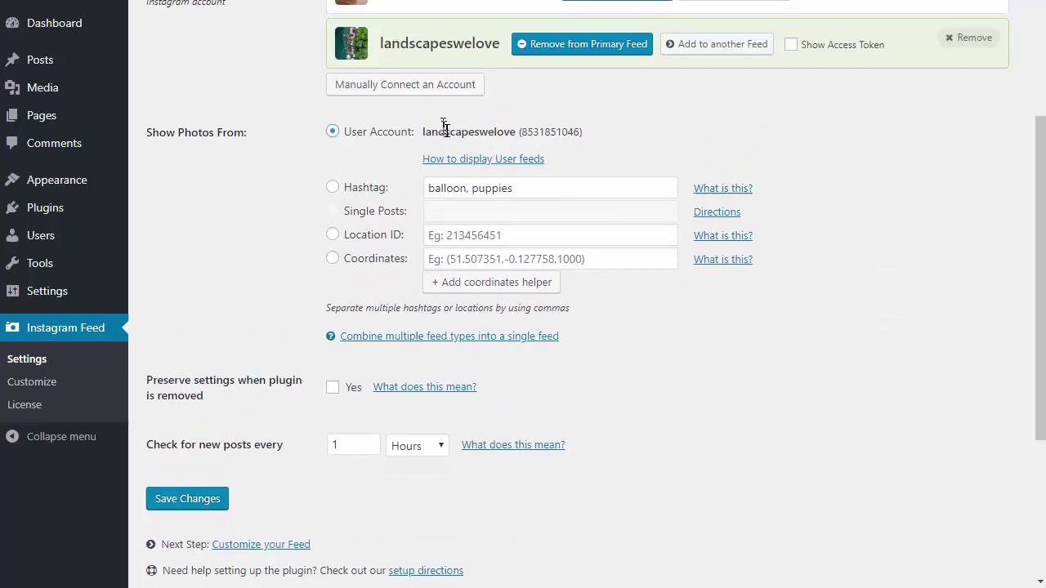
# Look at the time units for checking new posts and highlight the [instagram-feed] shortcode for displaying the feed
pyautogui.scroll(-2, 441, 131)
pyautogui.click(434, 282)
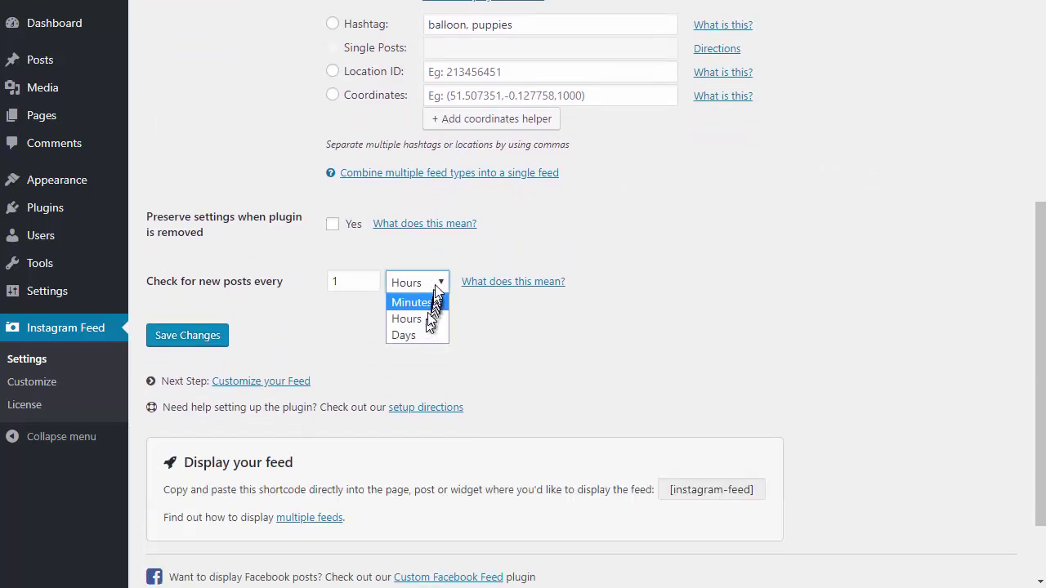
pyautogui.click(438, 282)
pyautogui.scroll(-1, 438, 282)
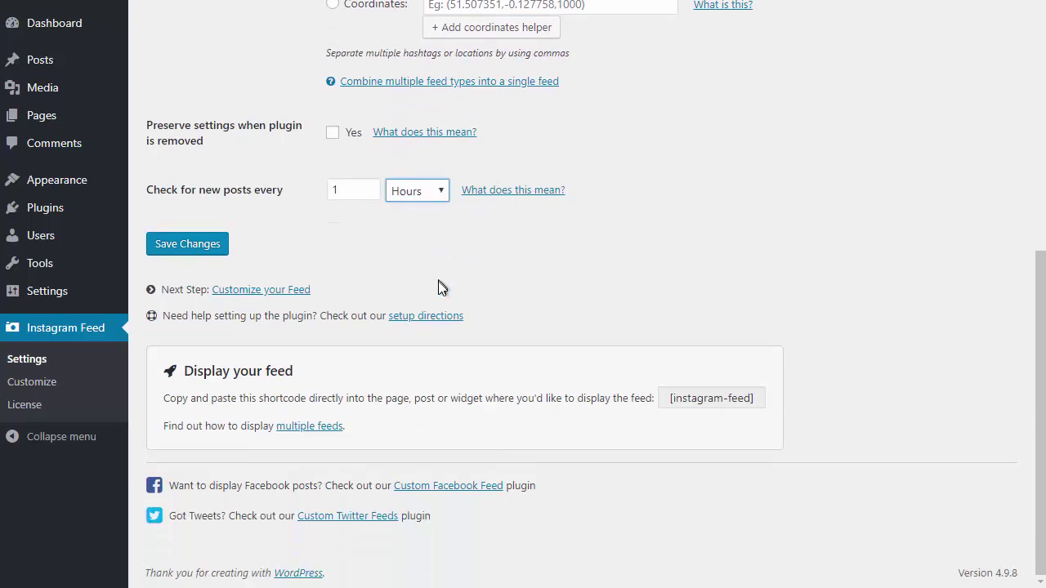
pyautogui.click(711, 399)
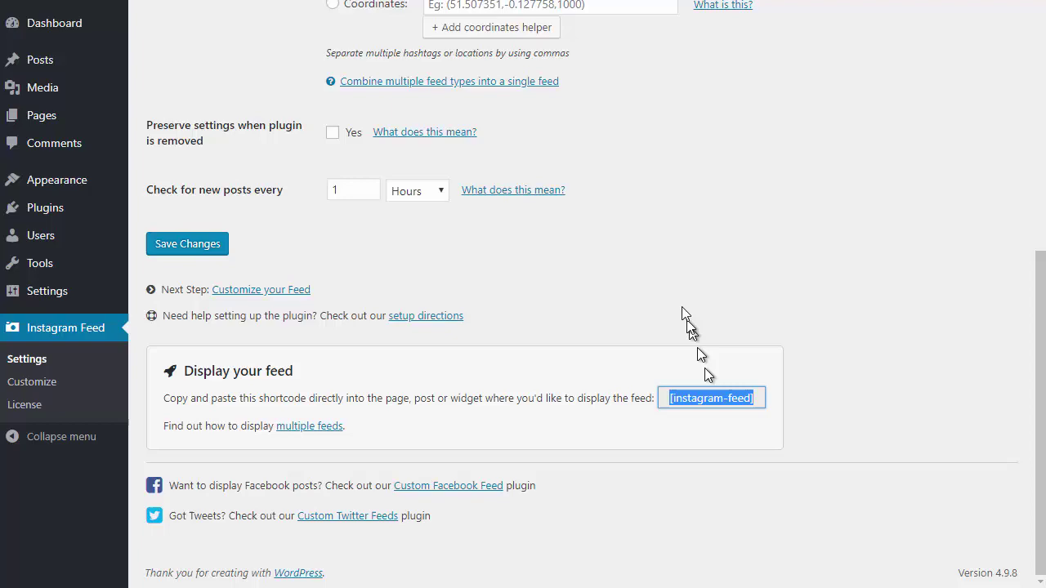
pyautogui.click(630, 278)
# Open the feed's customization settings at the Layout section
pyautogui.scroll(6, 630, 278)
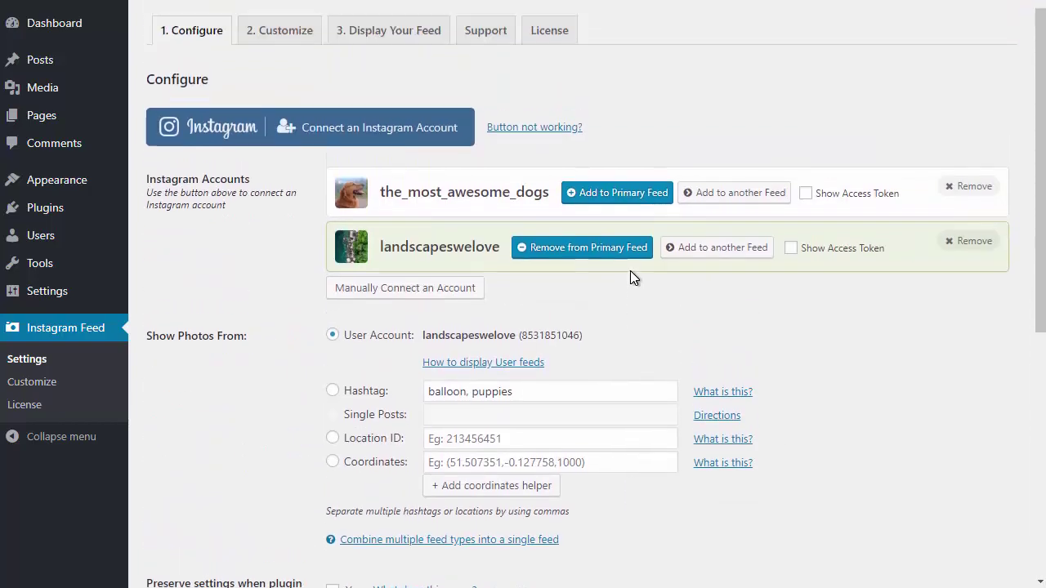
pyautogui.scroll(1, 630, 278)
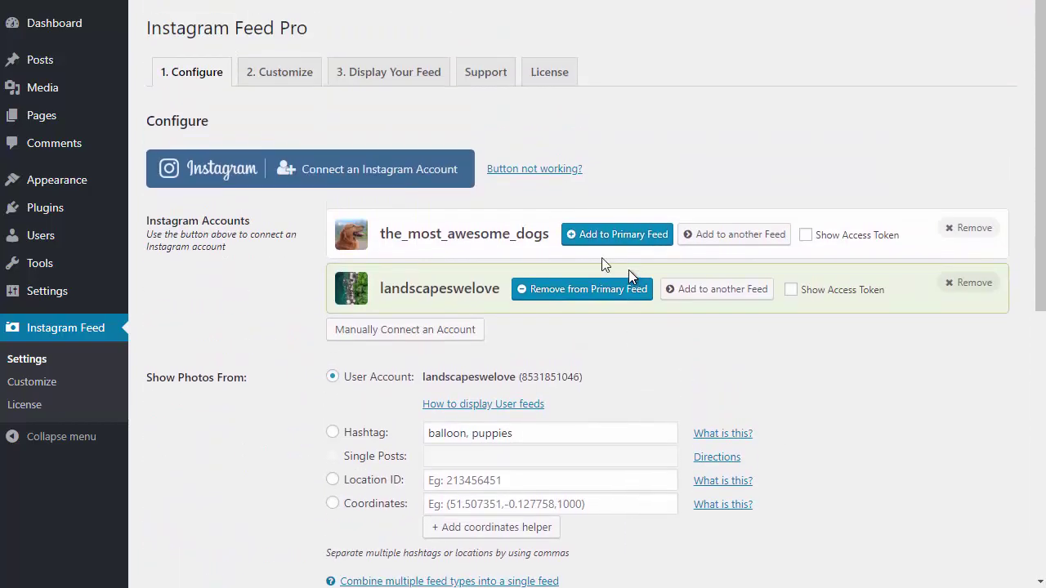
pyautogui.click(282, 75)
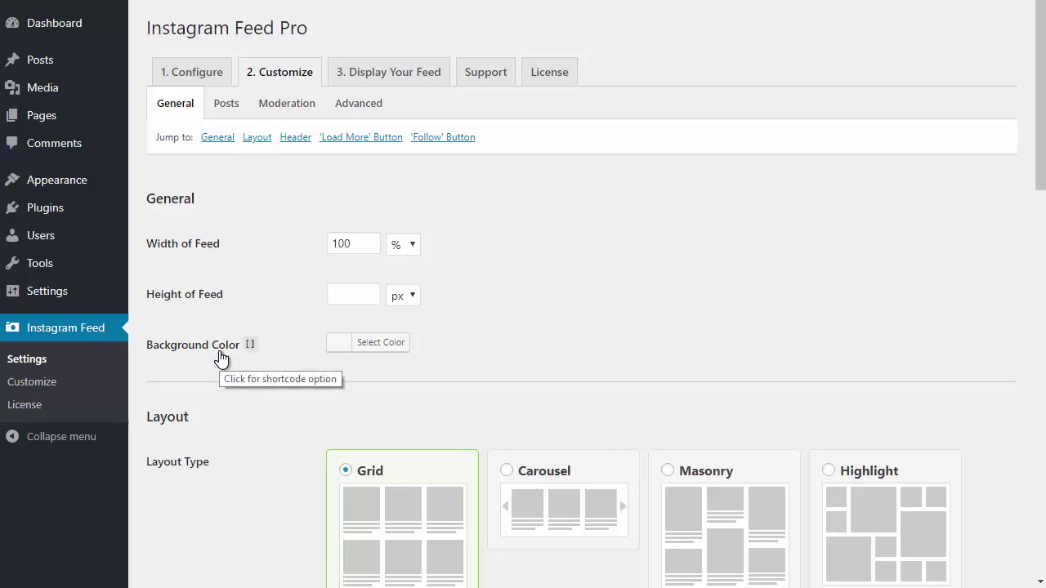
pyautogui.scroll(-4, 253, 423)
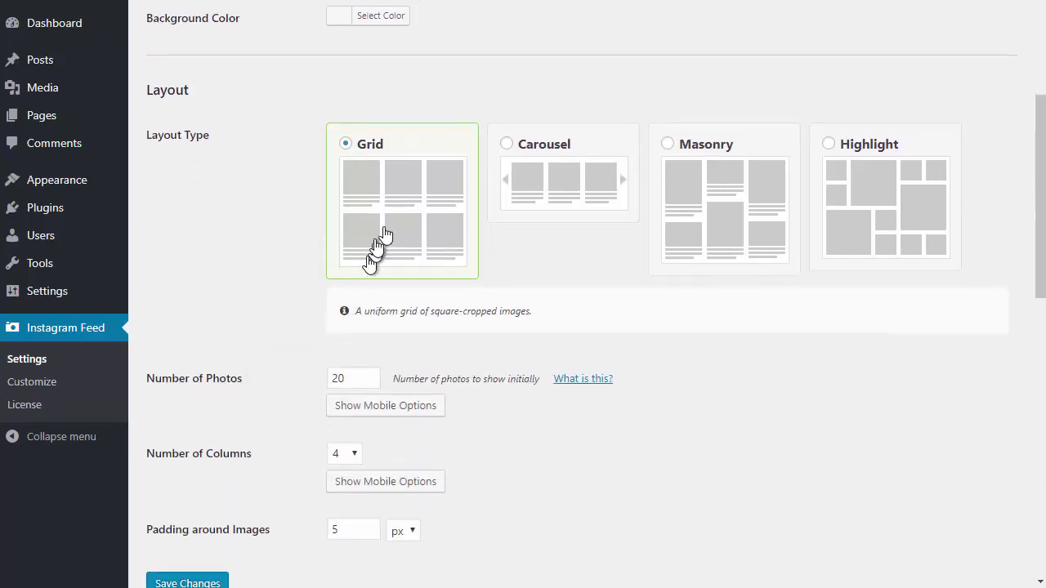
# Try the Carousel, Masonry and Highlight layout types and return to Grid
pyautogui.click(567, 186)
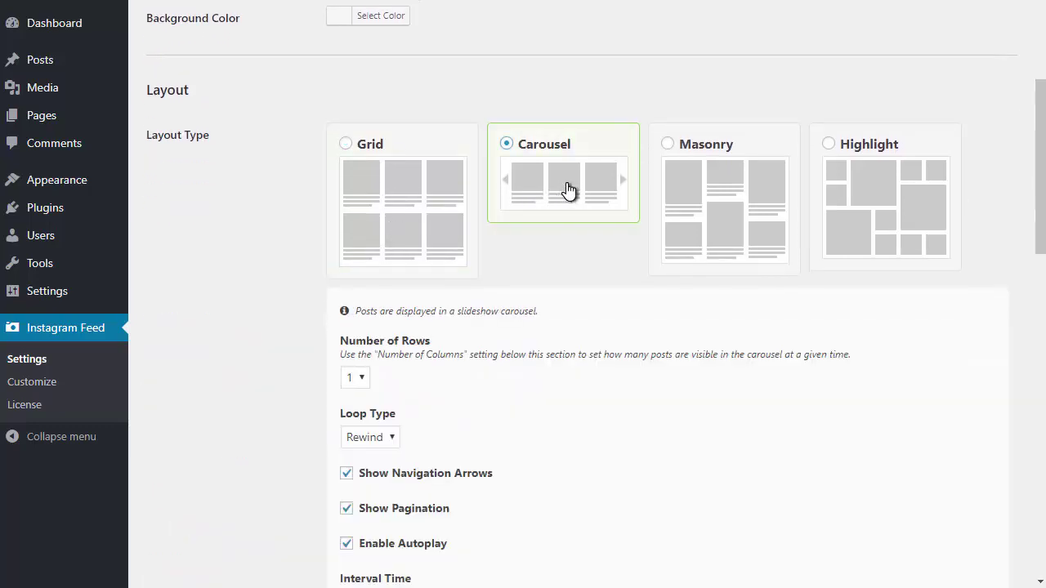
pyautogui.click(722, 189)
pyautogui.click(864, 190)
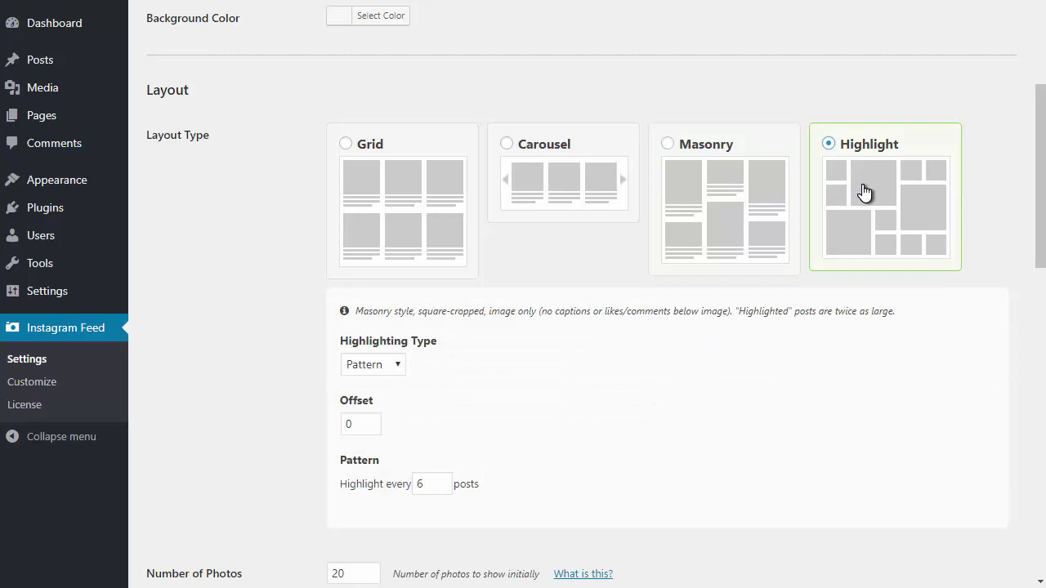
pyautogui.click(411, 187)
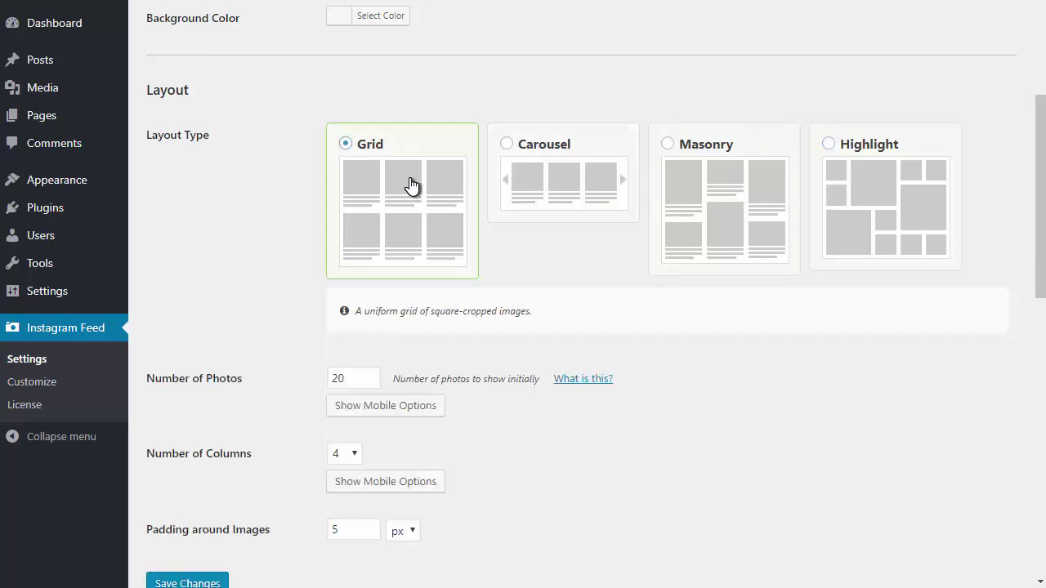
# Try the Carousel layout, reviewing its number of rows and loop type choices, and switch to the Masonry layout
pyautogui.click(574, 183)
pyautogui.scroll(-1, 577, 181)
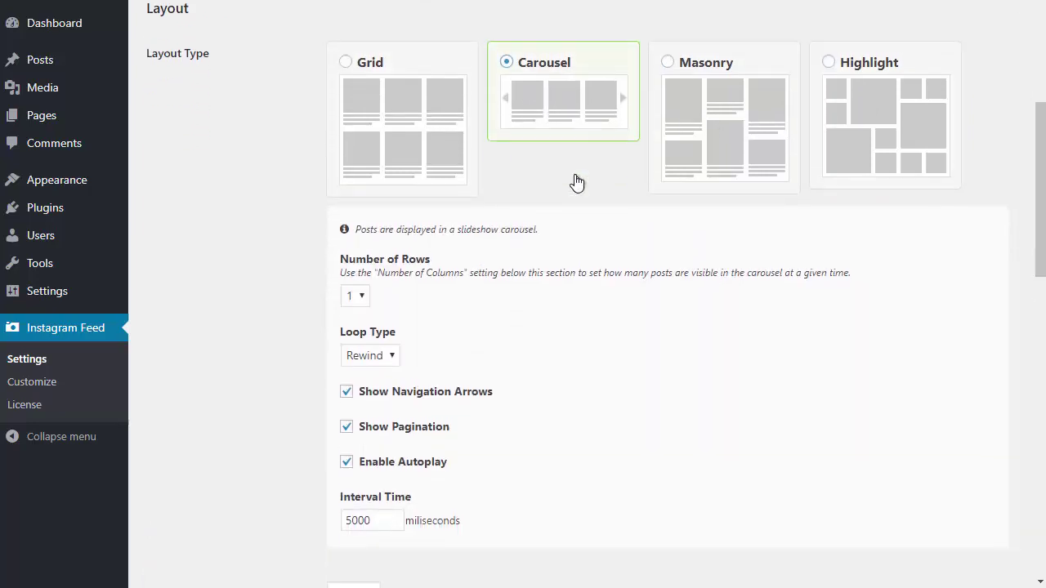
pyautogui.click(362, 296)
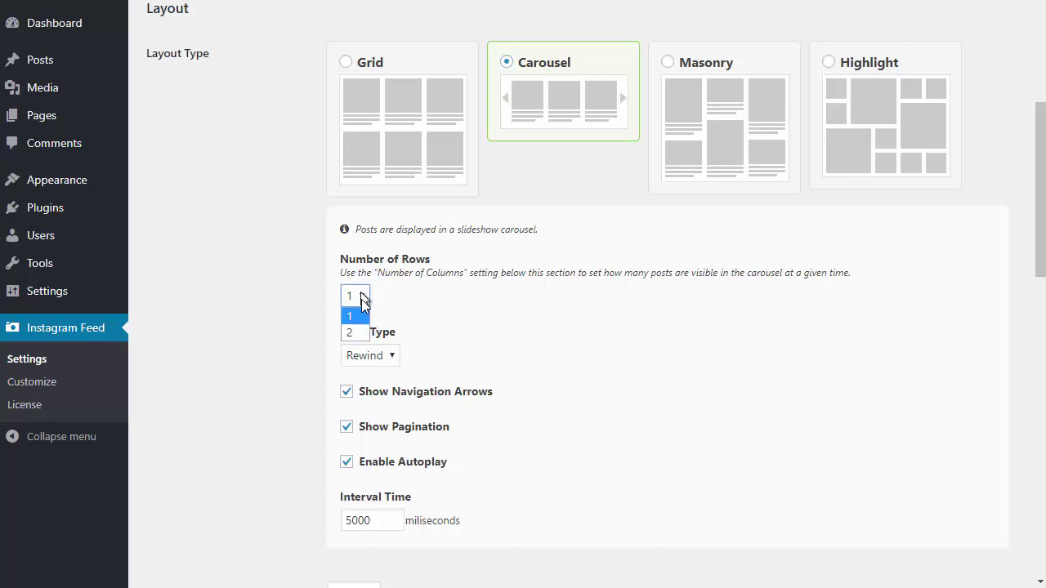
pyautogui.click(364, 355)
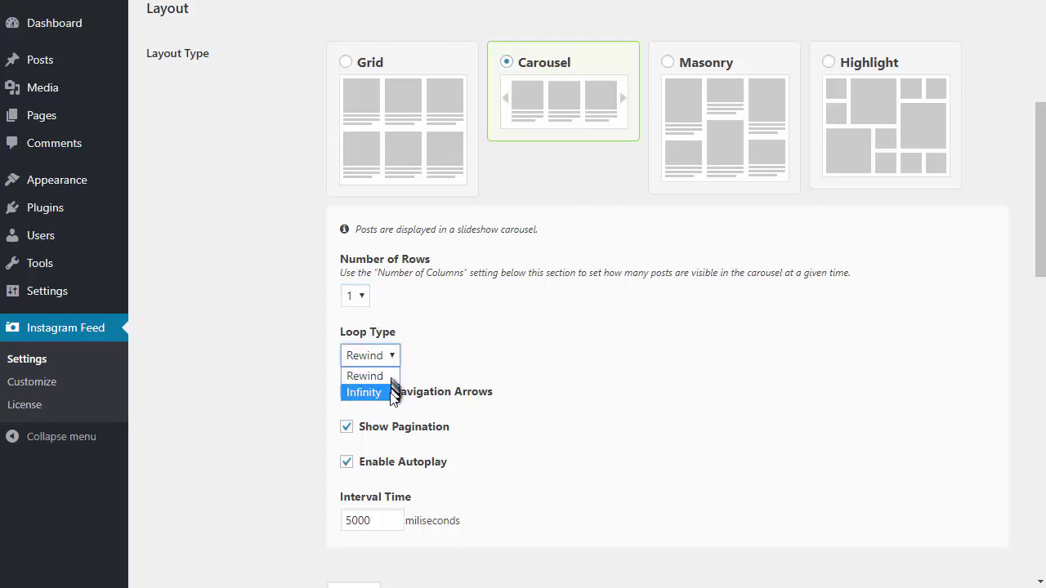
pyautogui.click(419, 386)
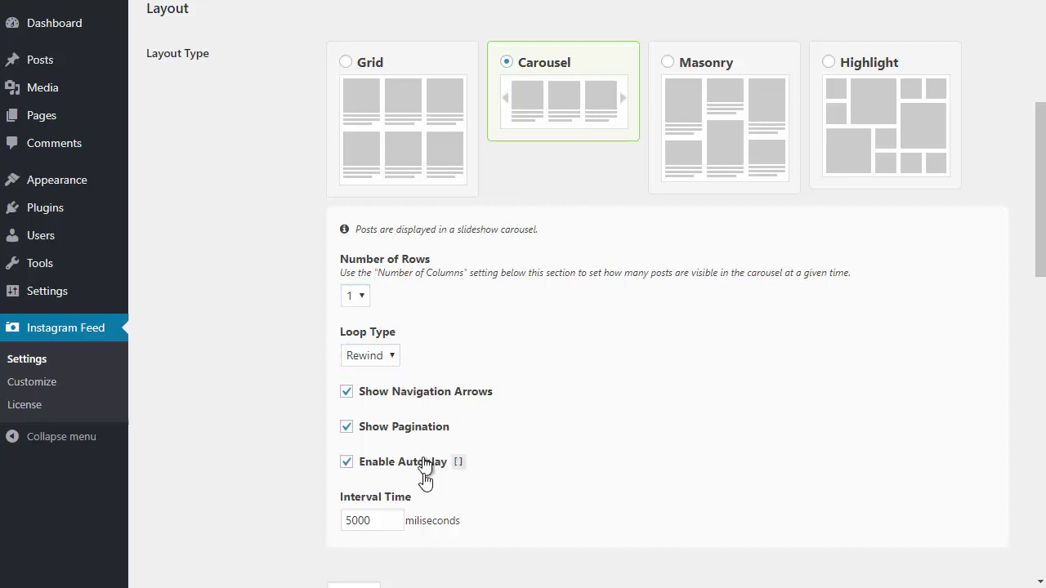
pyautogui.click(687, 104)
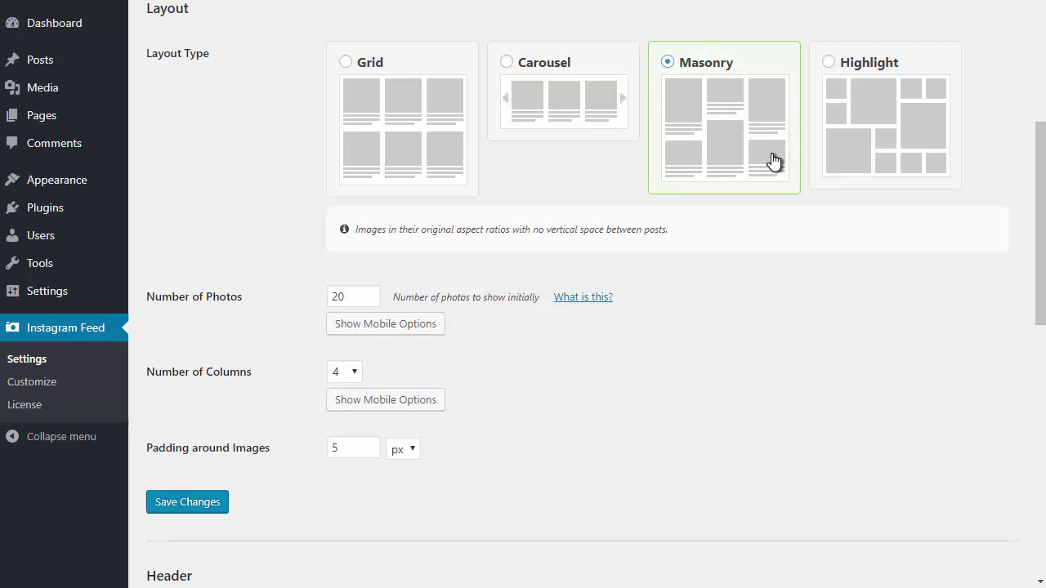
# Choose the Highlight layout type and set its Highlighting Type to Hashtag after trying Post ID
pyautogui.click(873, 101)
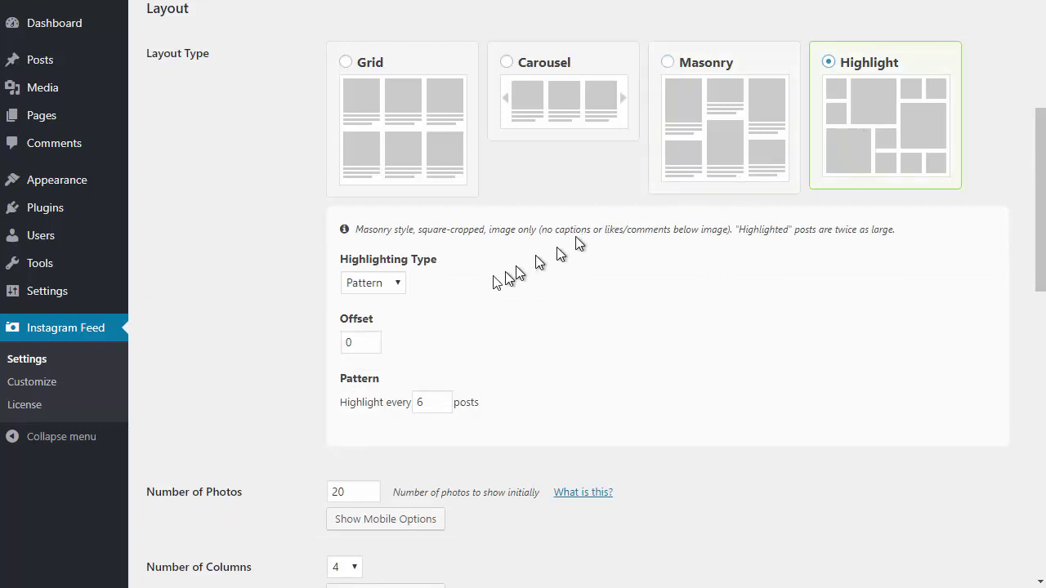
pyautogui.click(395, 286)
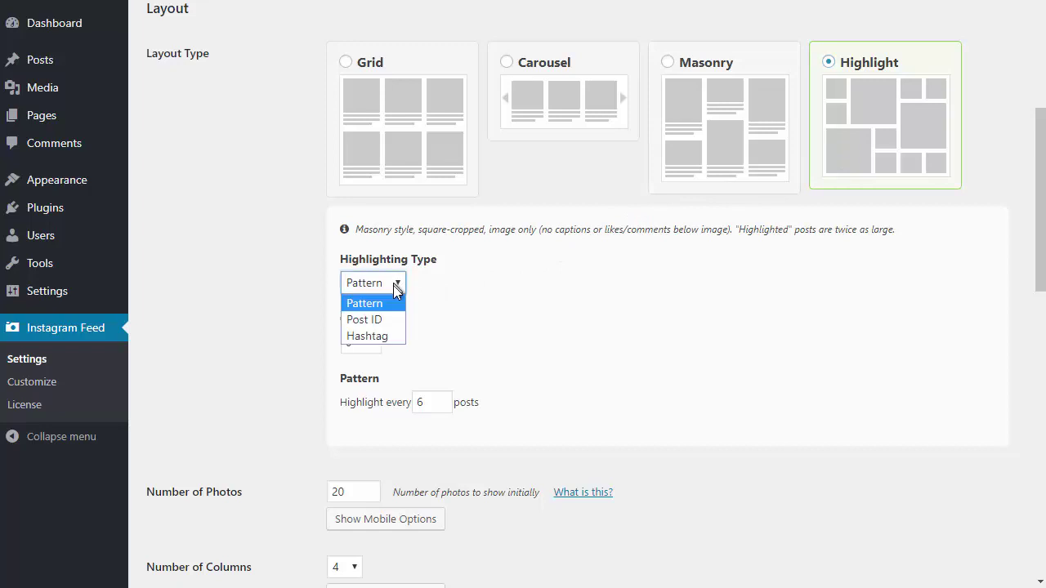
pyautogui.click(395, 320)
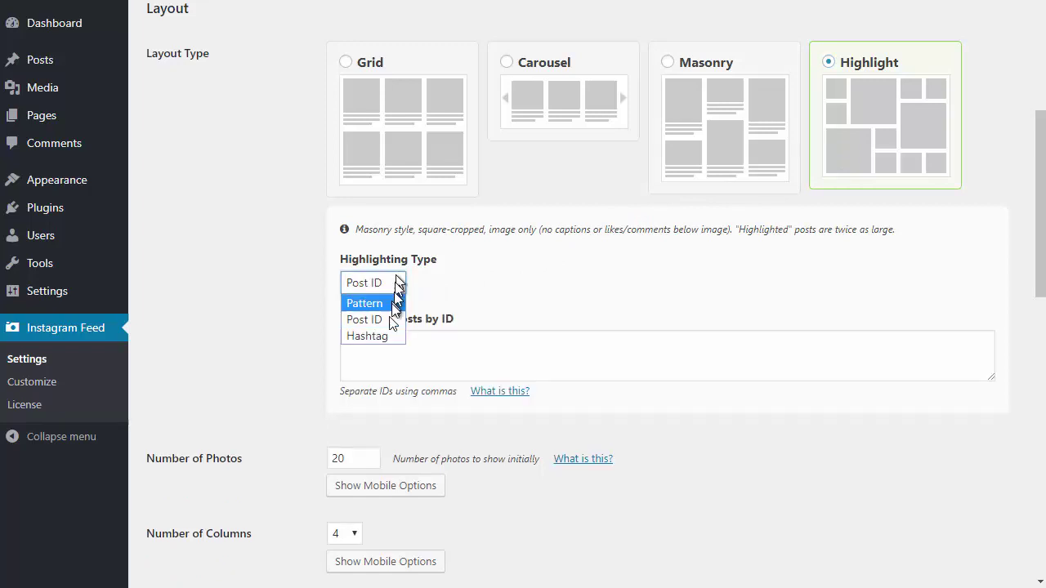
pyautogui.click(384, 336)
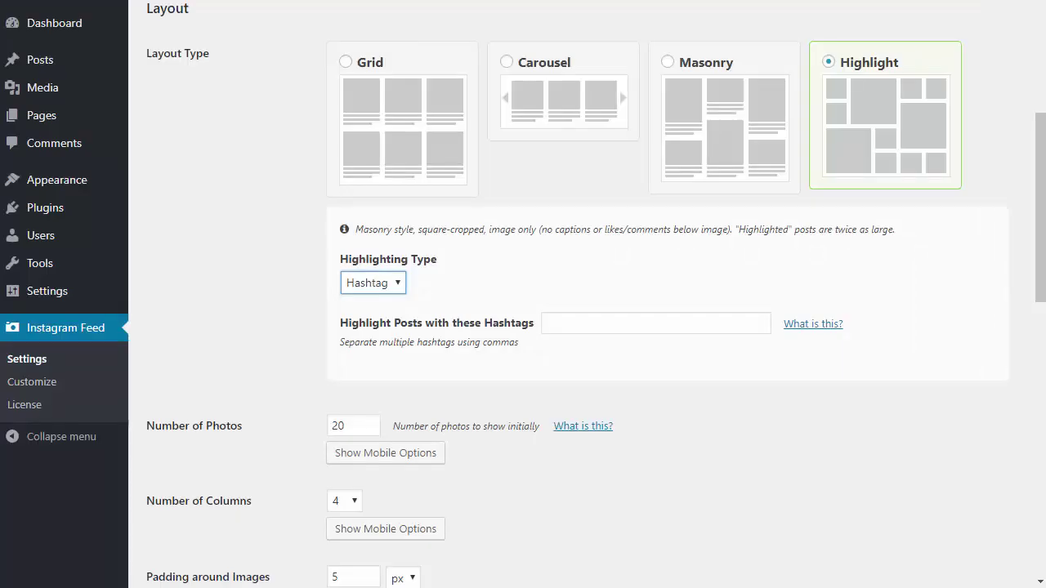
# Set the number of photos shown initially to 40 and briefly show the mobile options for that setting
pyautogui.scroll(-3, 253, 107)
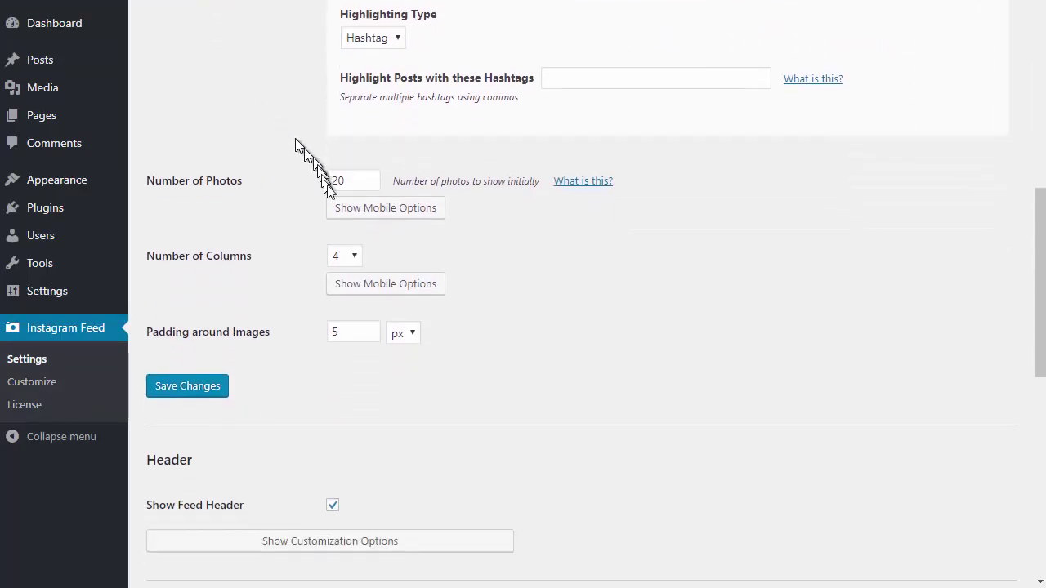
pyautogui.doubleClick(338, 180)
pyautogui.write('40')
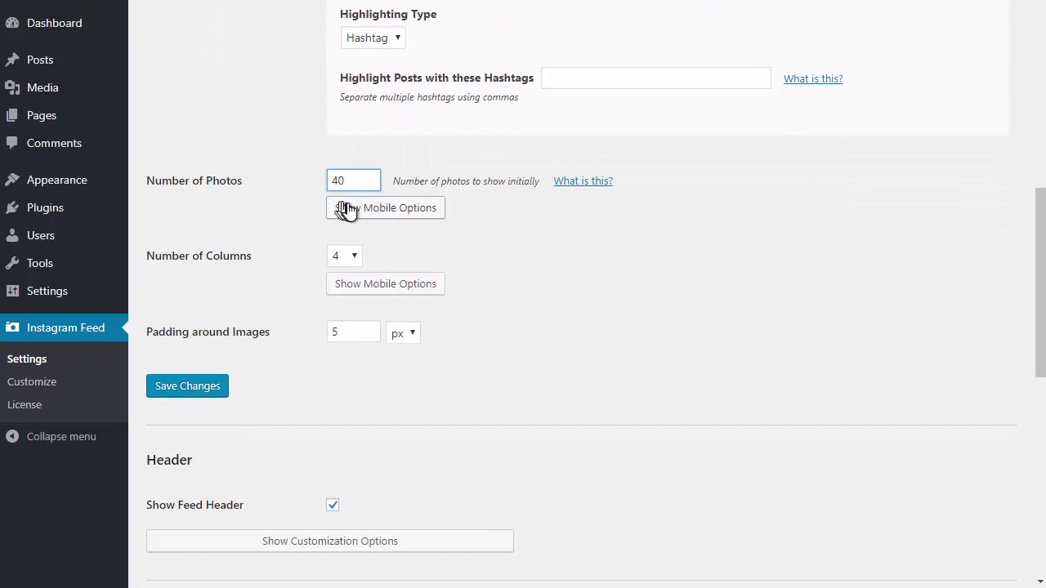
pyautogui.click(348, 208)
pyautogui.click(349, 208)
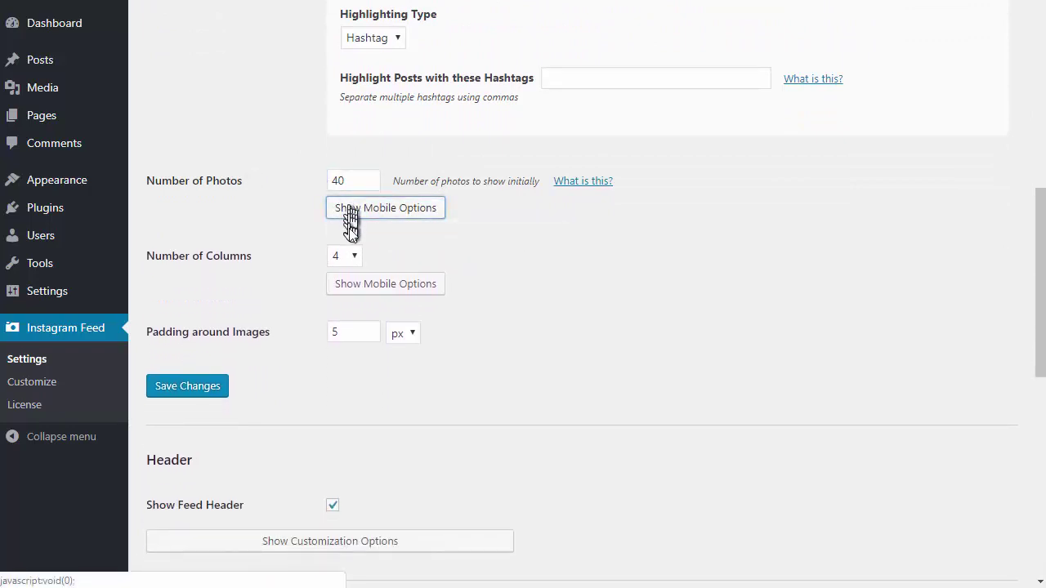
# Set the number of columns to 5 and show the mobile options for the column count
pyautogui.click(350, 256)
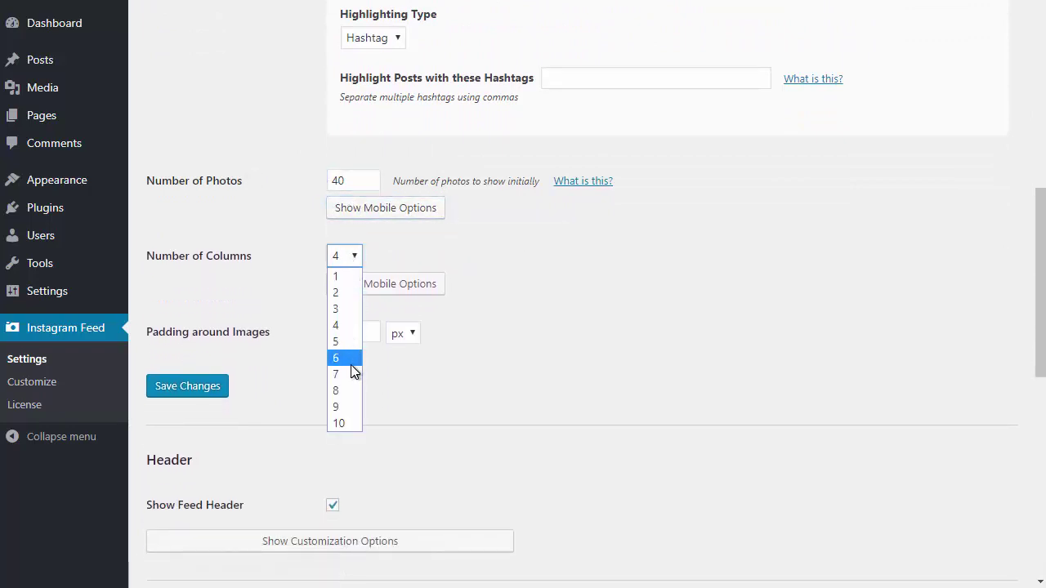
pyautogui.click(351, 342)
pyautogui.click(383, 295)
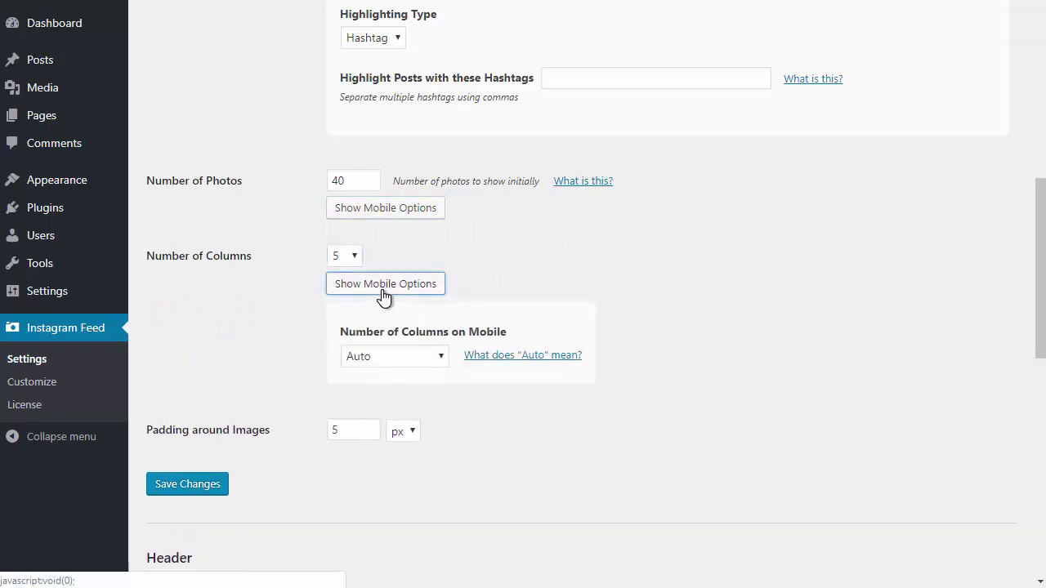
# Review the choices for the number of columns on mobile, hide those options, and set the padding around images to 1 px
pyautogui.click(396, 353)
pyautogui.click(401, 376)
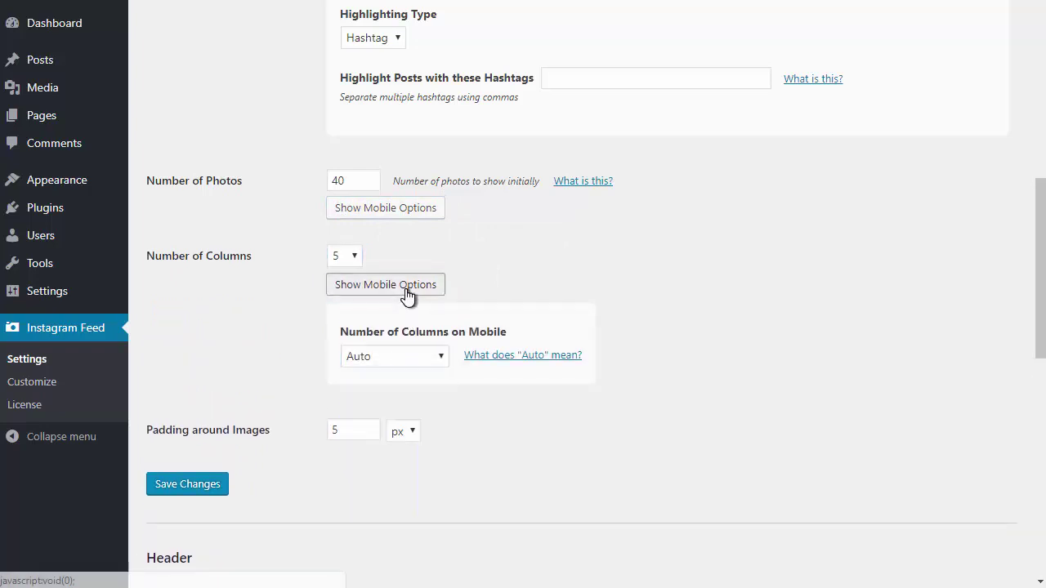
pyautogui.click(405, 293)
pyautogui.click(342, 339)
pyautogui.write('1')
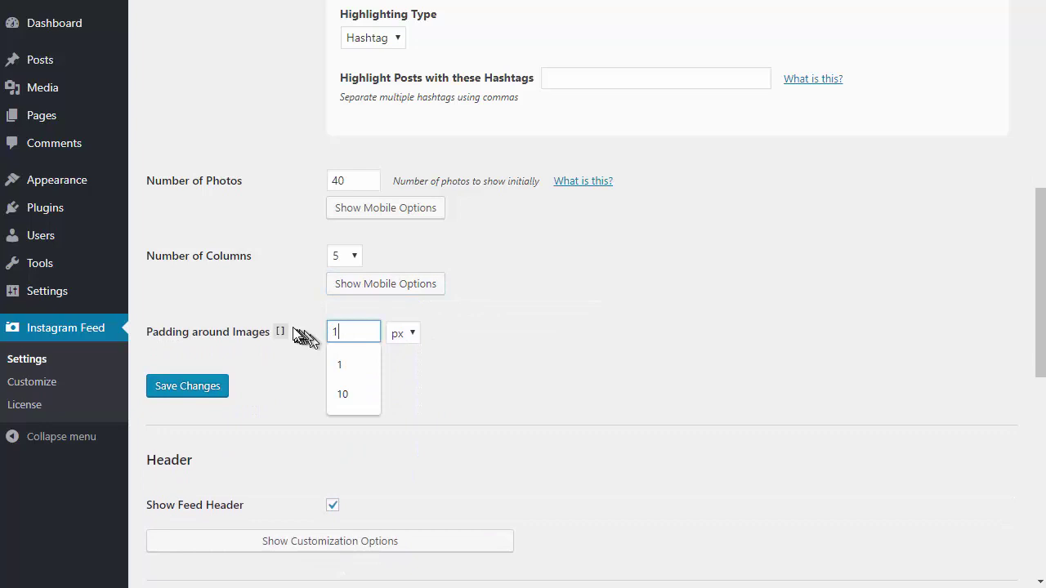
# Show the feed header's customization options and set its style to Centered and its size to Large
pyautogui.scroll(-4, 295, 333)
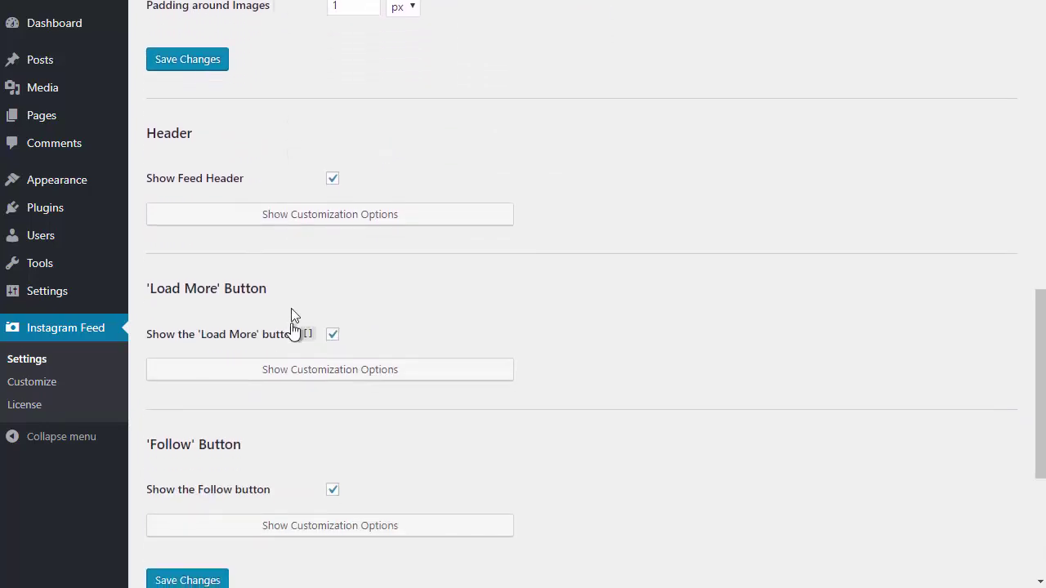
pyautogui.click(332, 219)
pyautogui.click(360, 275)
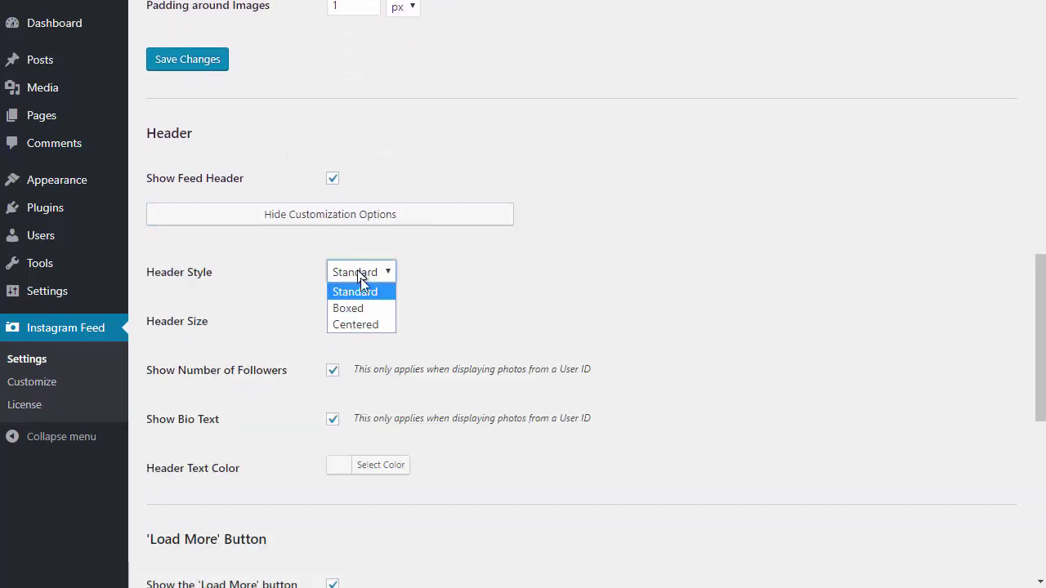
pyautogui.click(367, 325)
pyautogui.click(367, 323)
pyautogui.click(368, 371)
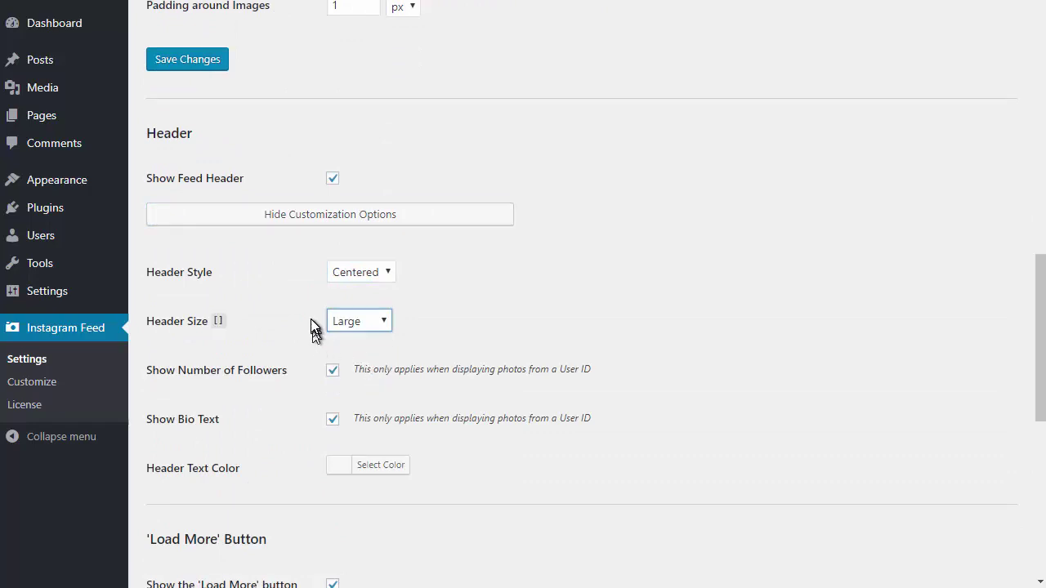
# Show the 'Load More' button's customization options and look over its button text and color settings
pyautogui.scroll(-4, 311, 323)
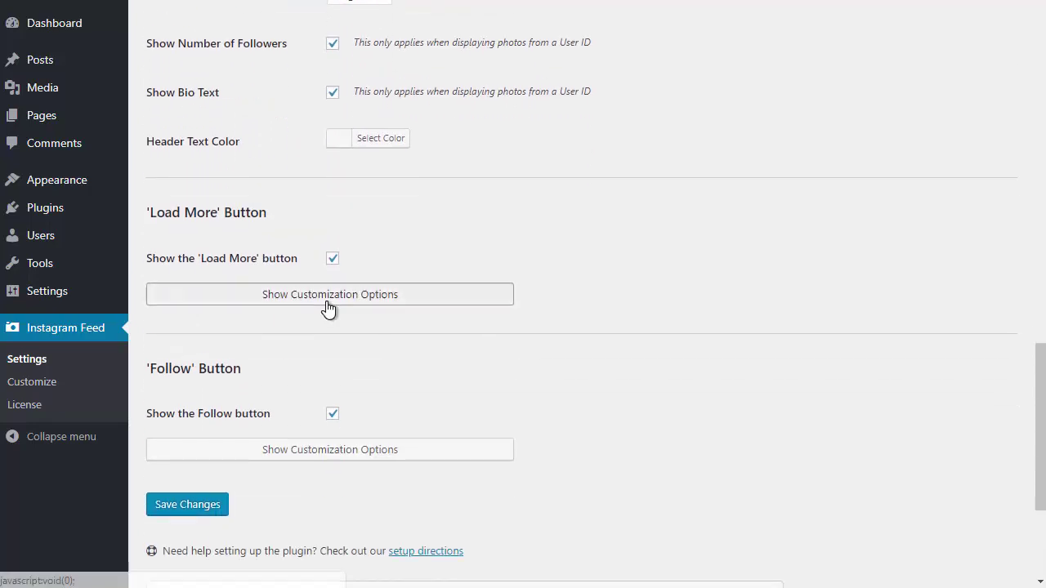
pyautogui.click(329, 299)
pyautogui.scroll(-2, 329, 303)
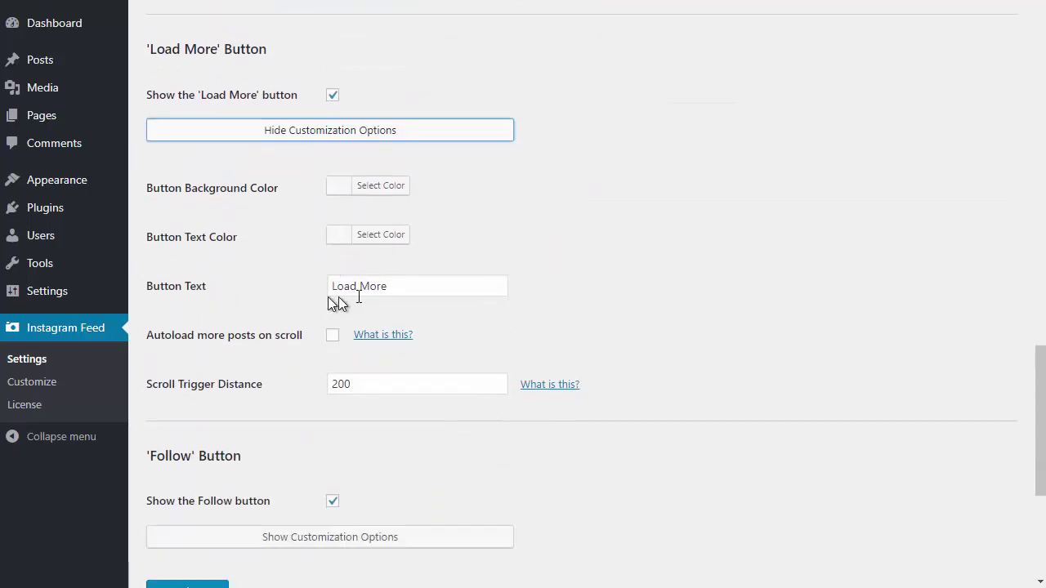
pyautogui.tripleClick(392, 288)
pyautogui.click(292, 283)
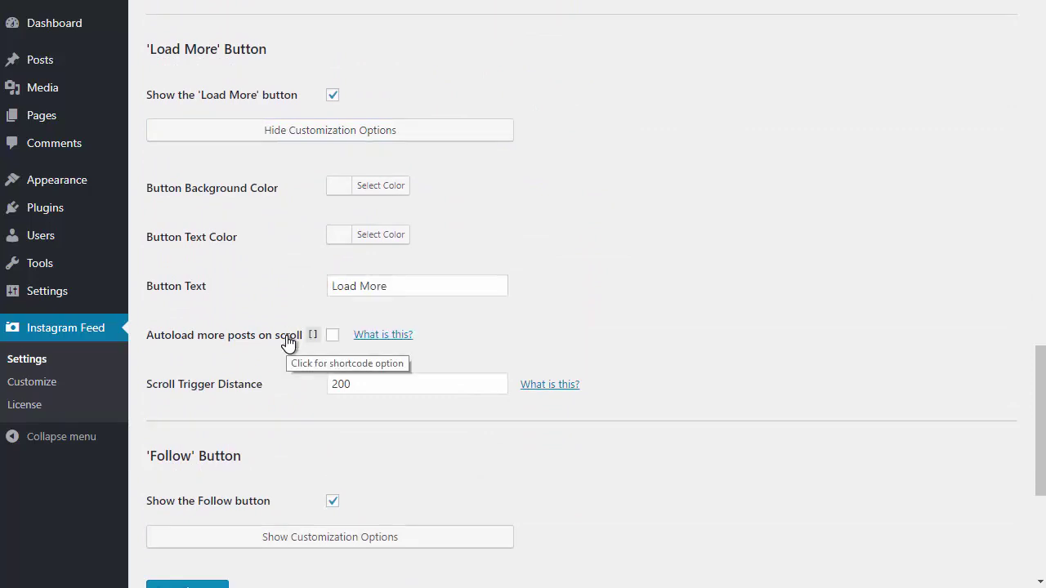
# Give the 'Follow' button a red background color and a yellow text color, and save the changes
pyautogui.scroll(-5, 292, 315)
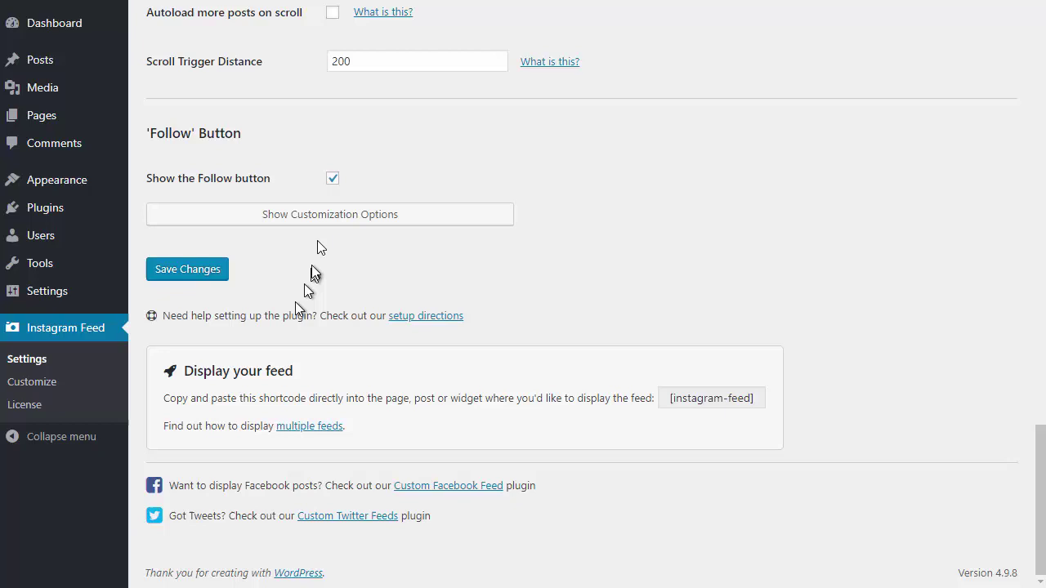
pyautogui.click(325, 217)
pyautogui.click(372, 271)
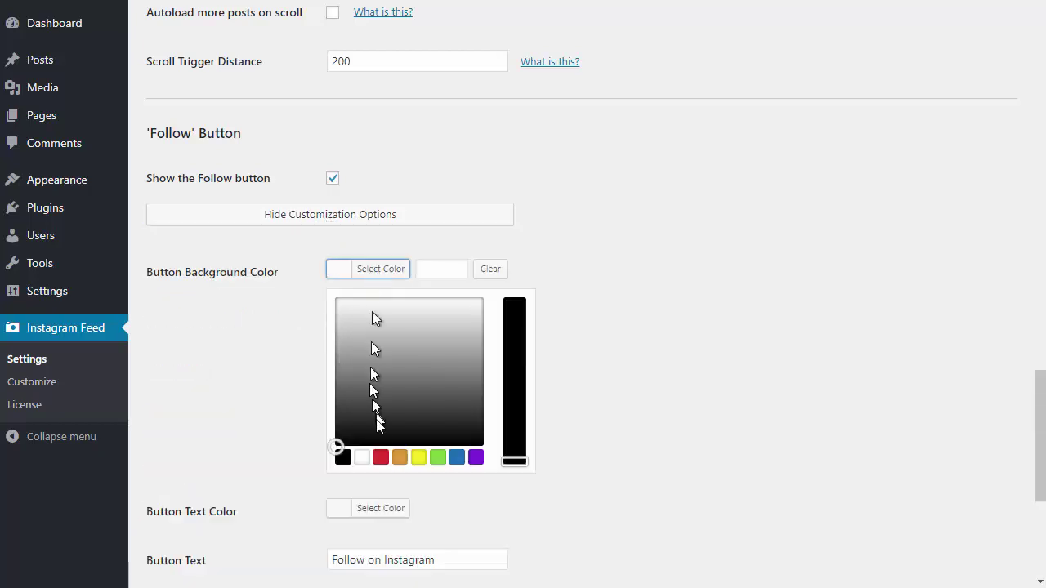
pyautogui.click(380, 458)
pyautogui.click(380, 509)
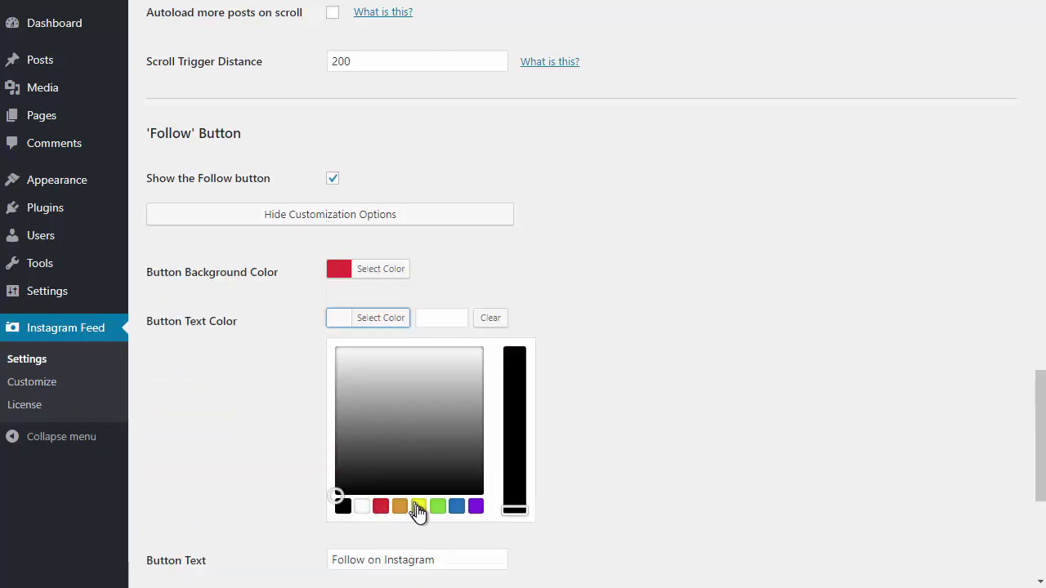
pyautogui.click(418, 507)
pyautogui.click(294, 441)
pyautogui.click(203, 426)
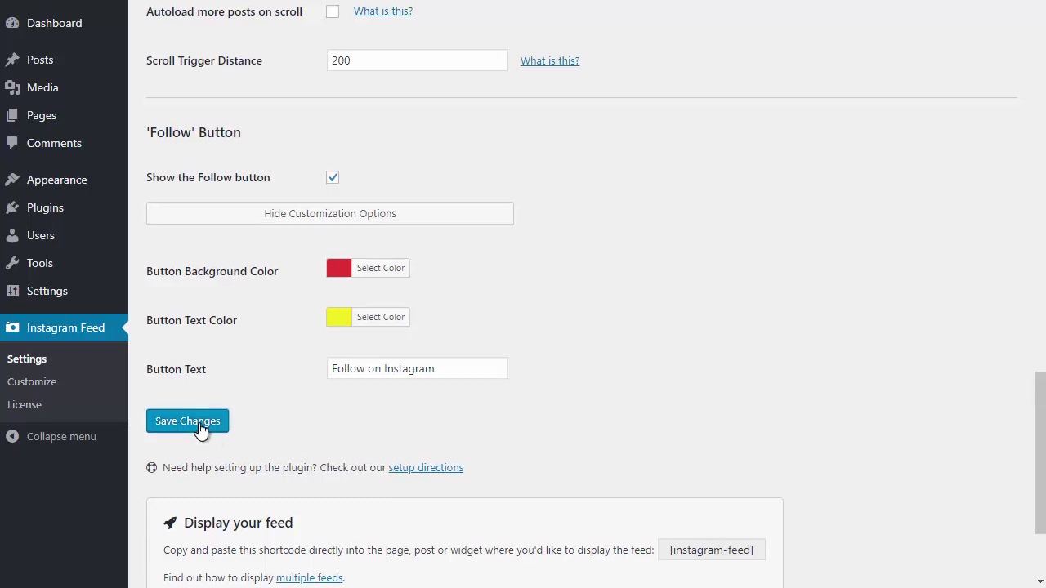
# Open the customization settings for posts and review the choices for Media Type to Display
pyautogui.click(228, 153)
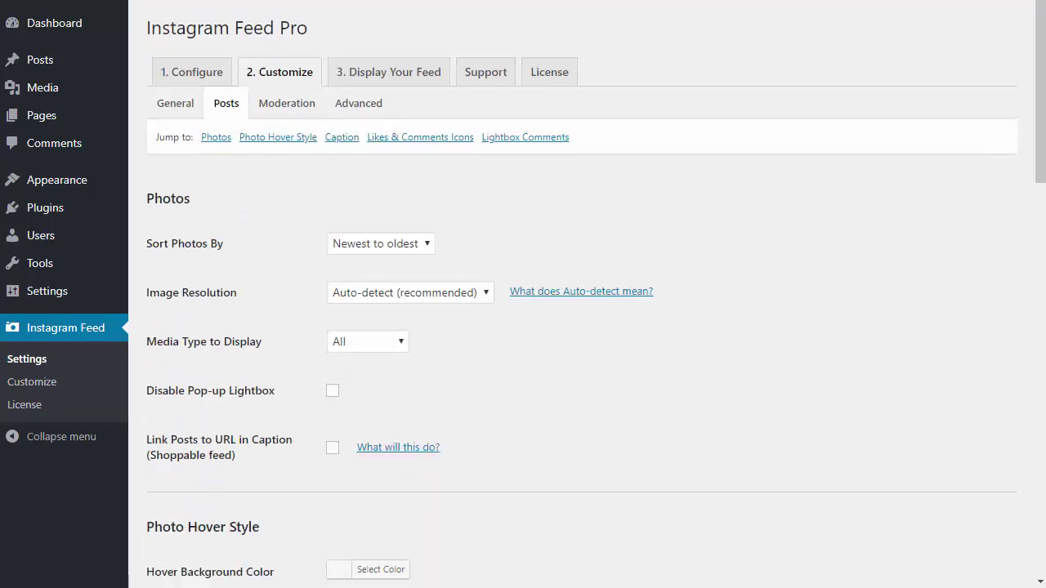
pyautogui.scroll(-2, 279, 164)
pyautogui.click(370, 179)
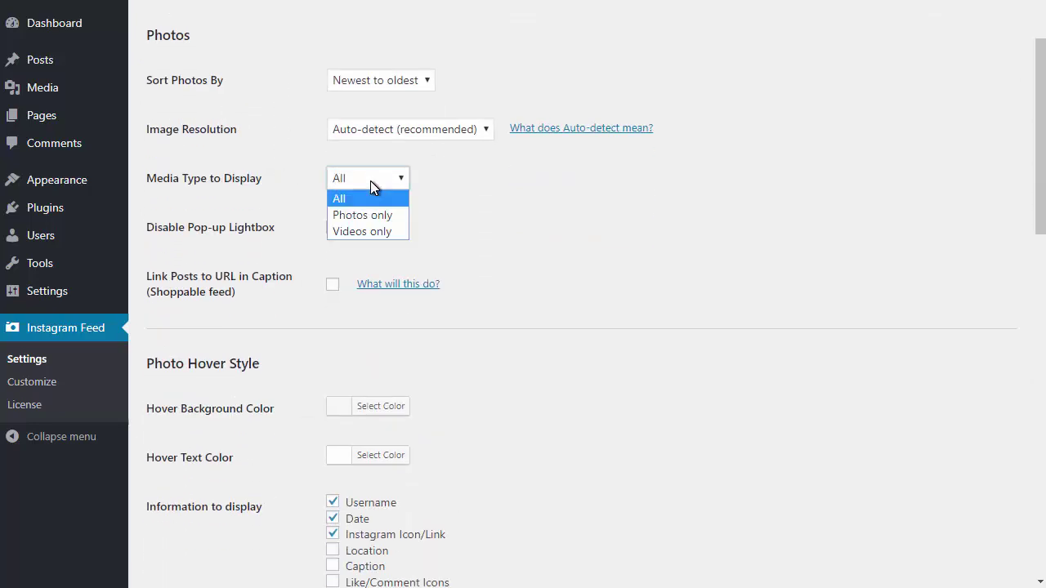
pyautogui.click(371, 249)
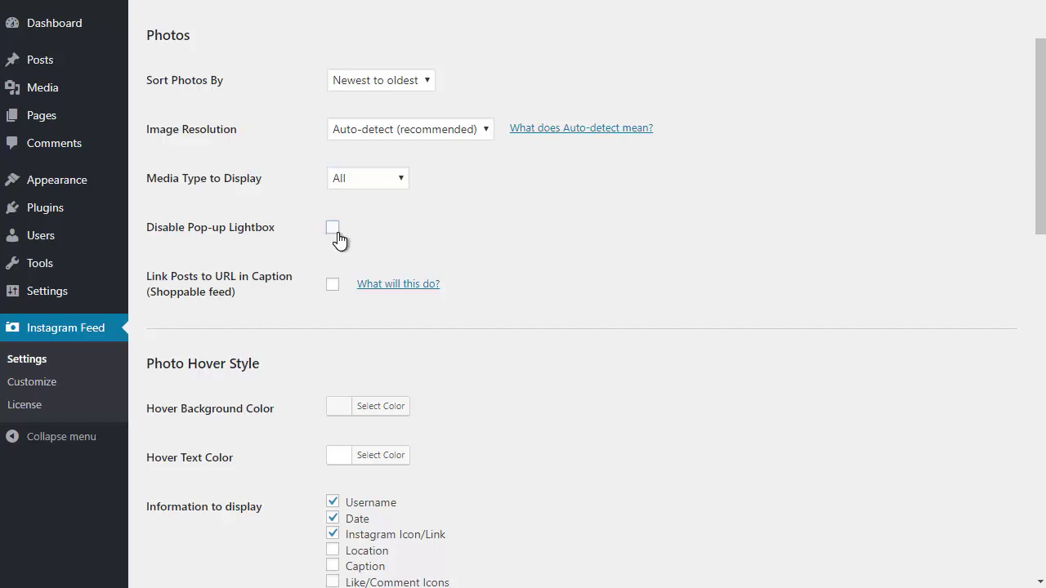
# Set the Hover Background Color in the Photo Hover Style section to red
pyautogui.scroll(-3, 333, 250)
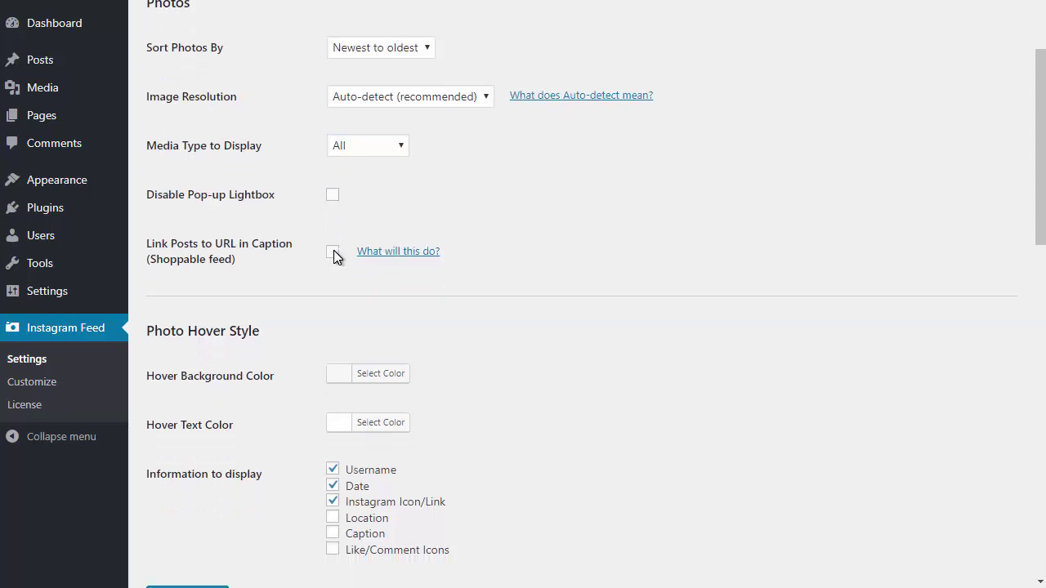
pyautogui.click(380, 167)
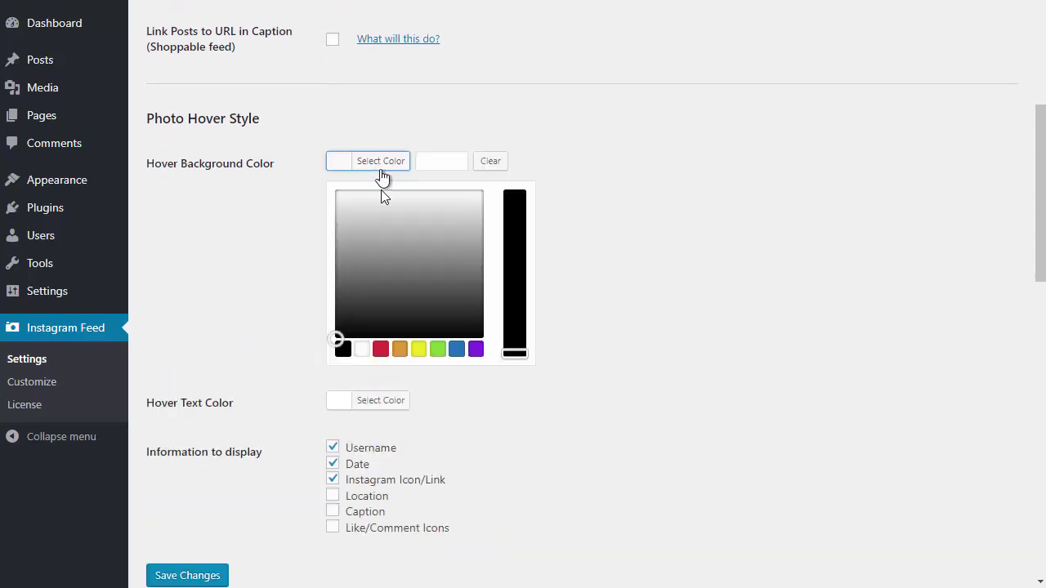
pyautogui.click(381, 351)
pyautogui.click(293, 291)
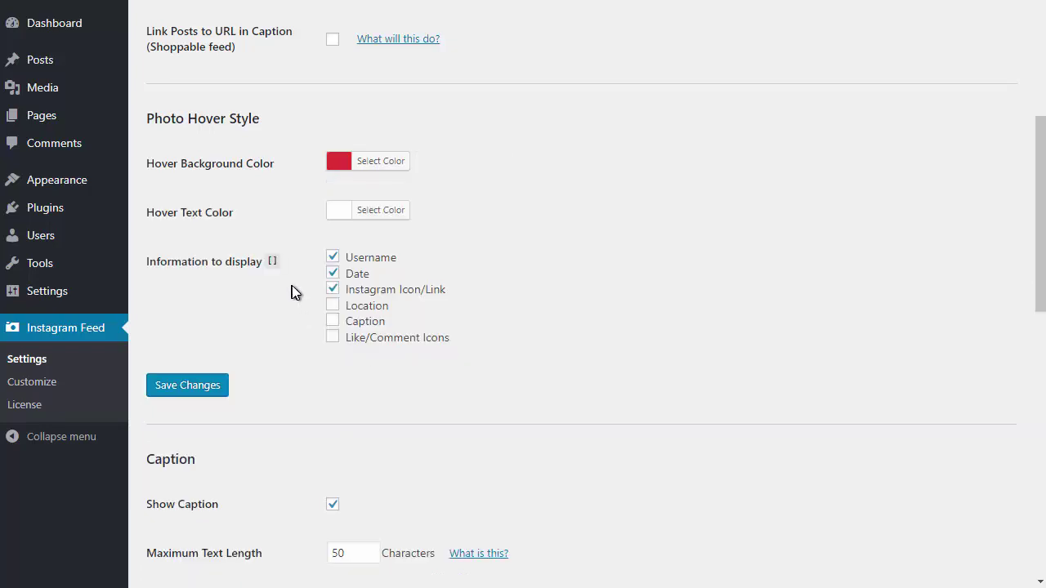
# Exclude Date from the information displayed on photo hover and include Caption and Like/Comment Icons
pyautogui.click(332, 274)
pyautogui.click(333, 321)
pyautogui.click(333, 339)
# Turn off Show Caption and open the caption's Maximum Text Length for editing
pyautogui.scroll(-4, 314, 353)
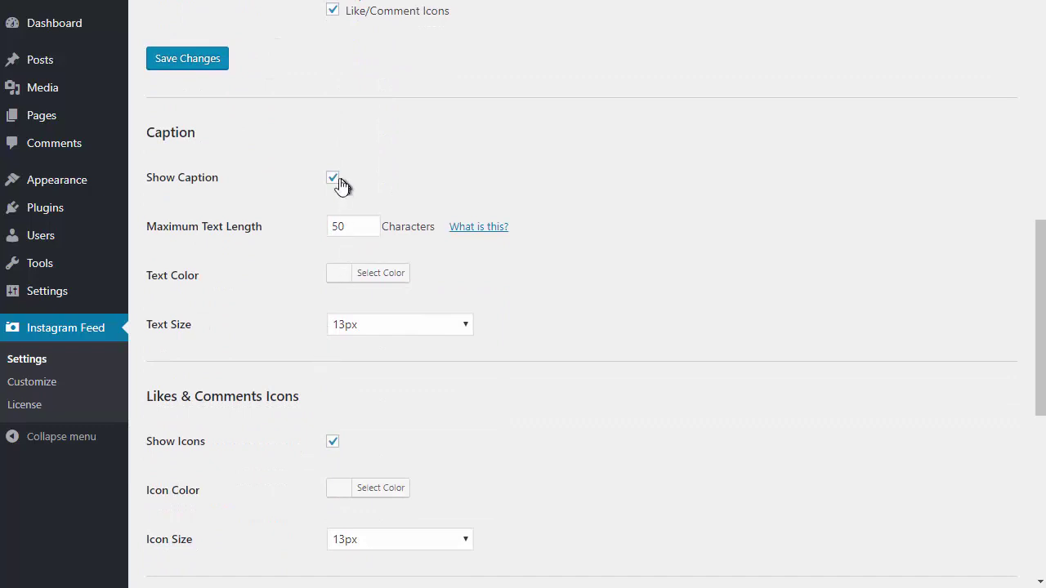
pyautogui.click(335, 226)
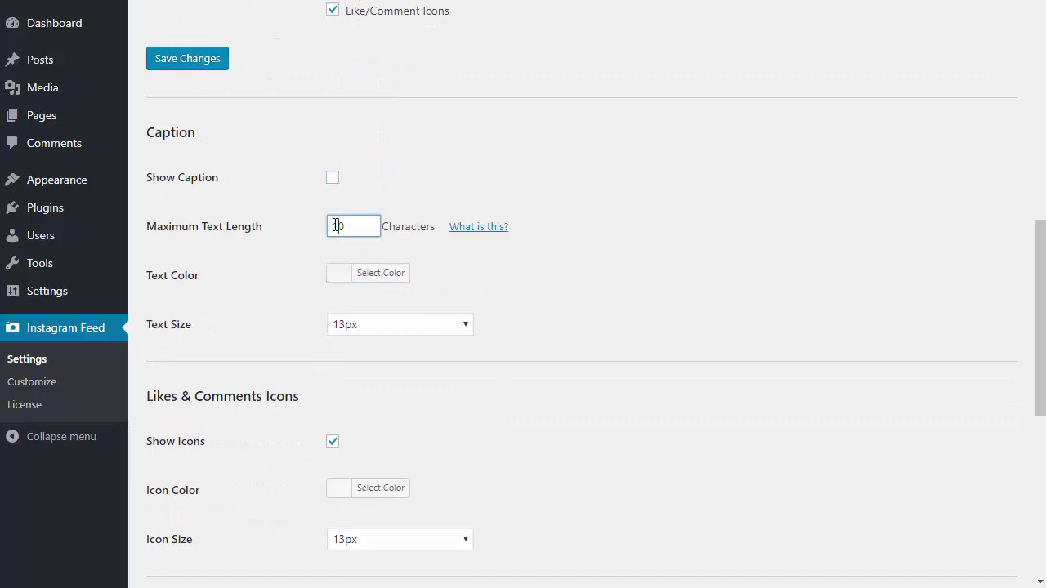
# Turn off Show Icons for likes and comments and Show Comments in Lightbox, and save the changes
pyautogui.scroll(-4, 306, 217)
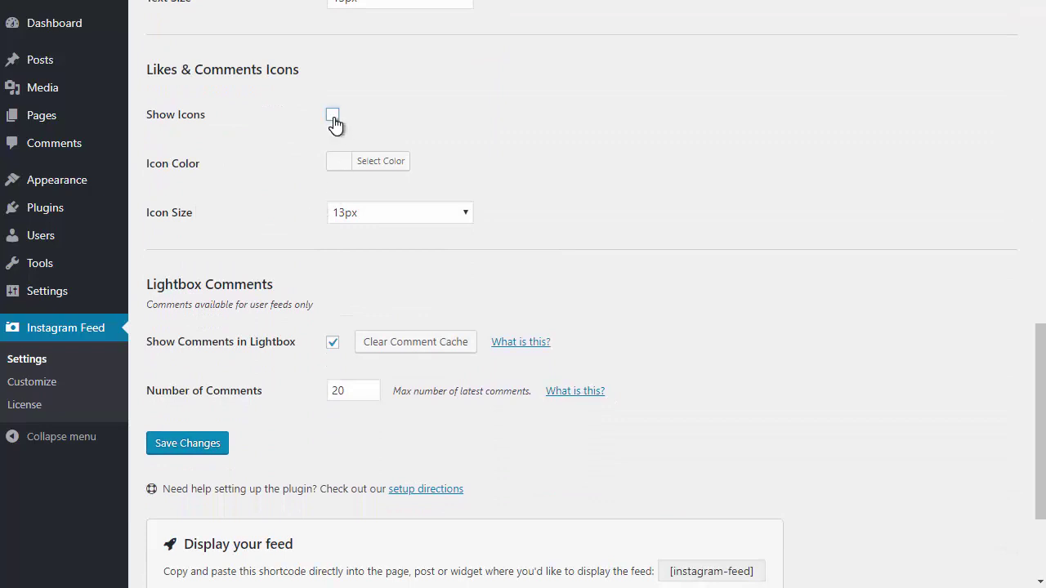
pyautogui.click(363, 165)
pyautogui.click(364, 166)
pyautogui.click(332, 343)
pyautogui.click(205, 444)
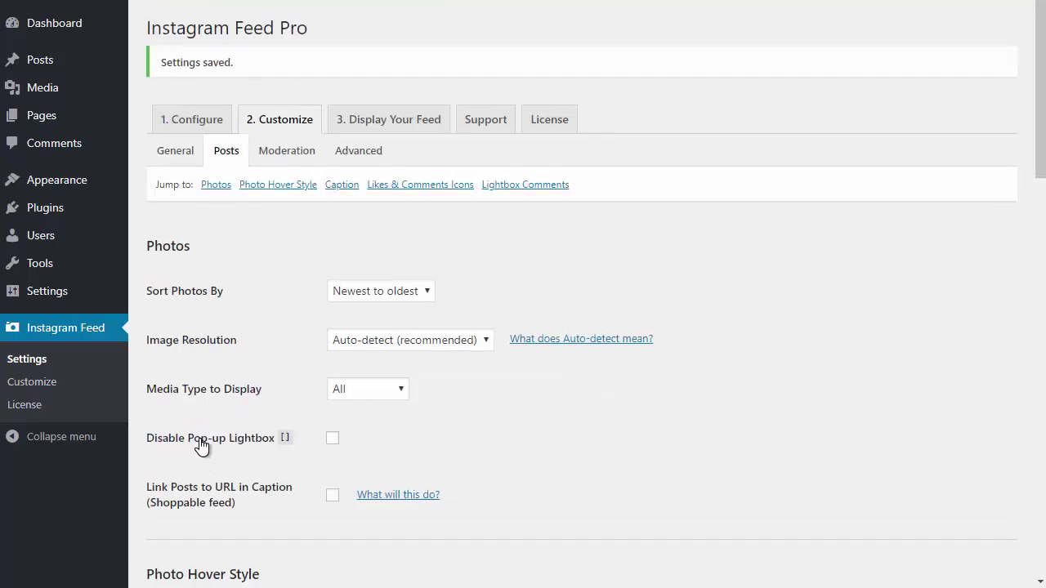
# In the Moderation settings, filter all feeds to remove photos containing "naughtywords" and show photos containing "#website"
pyautogui.click(278, 154)
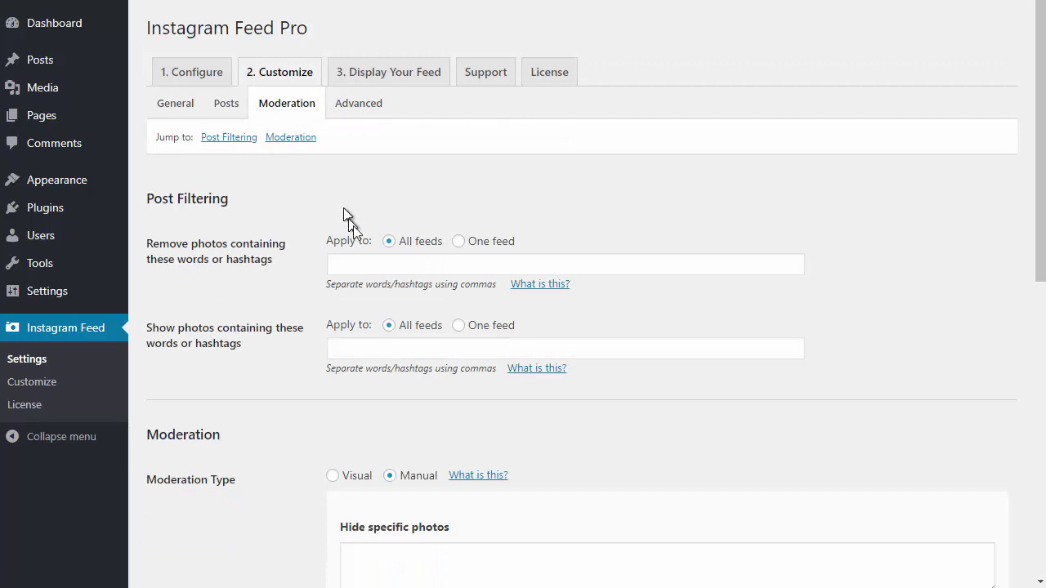
pyautogui.click(379, 264)
pyautogui.write('naughtywords')
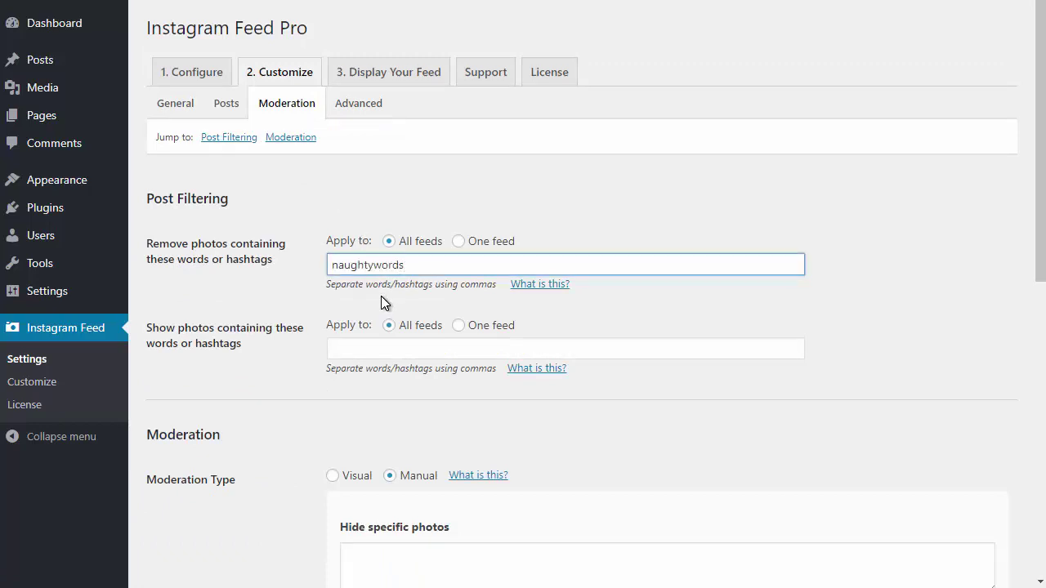
pyautogui.click(388, 347)
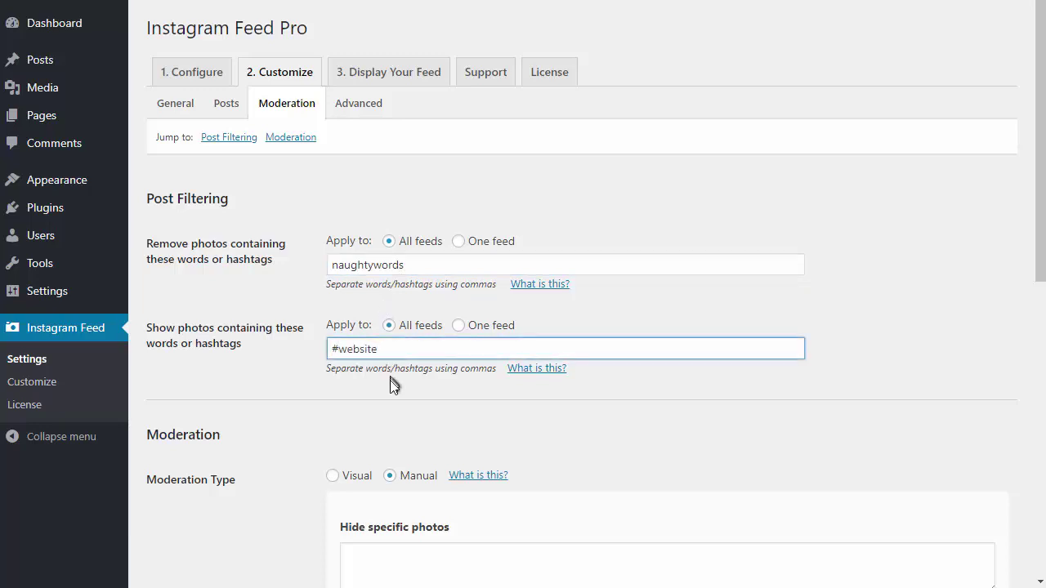
pyautogui.click(390, 386)
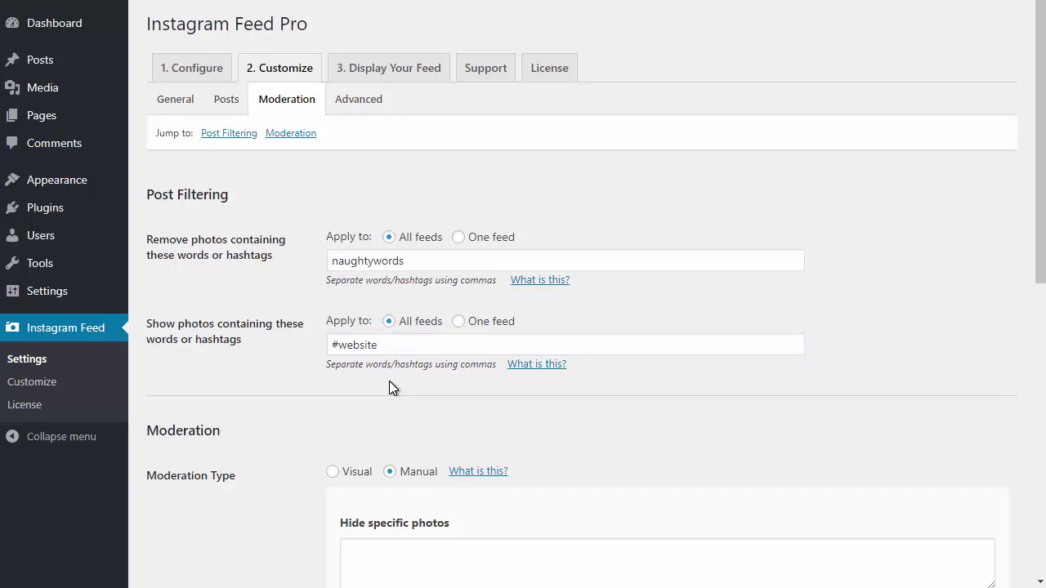
# Look over the manual moderation fields for hiding photos and blocking users, and switch the Moderation Type to Visual
pyautogui.scroll(-4, 389, 381)
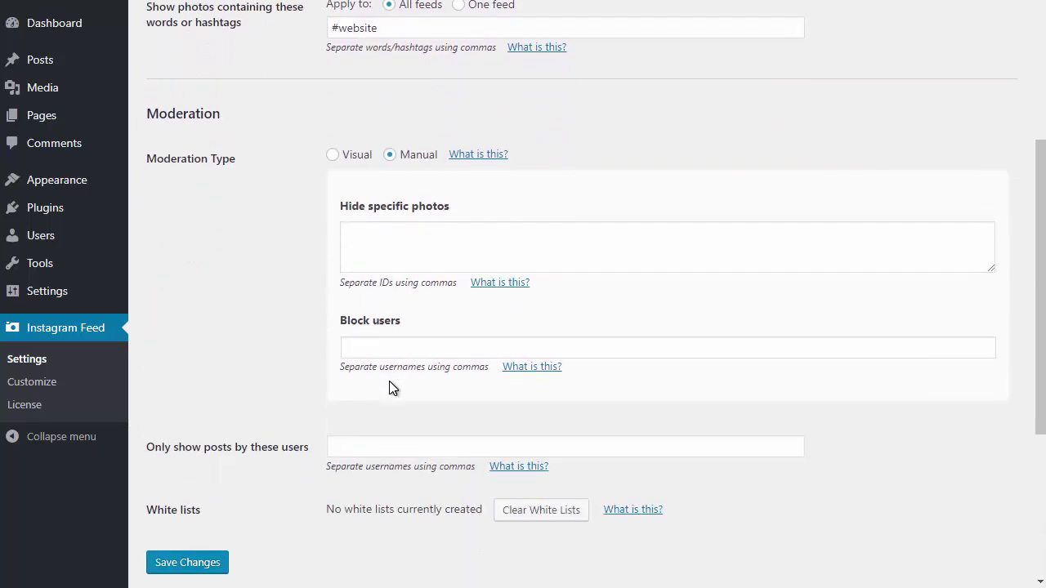
pyautogui.click(403, 244)
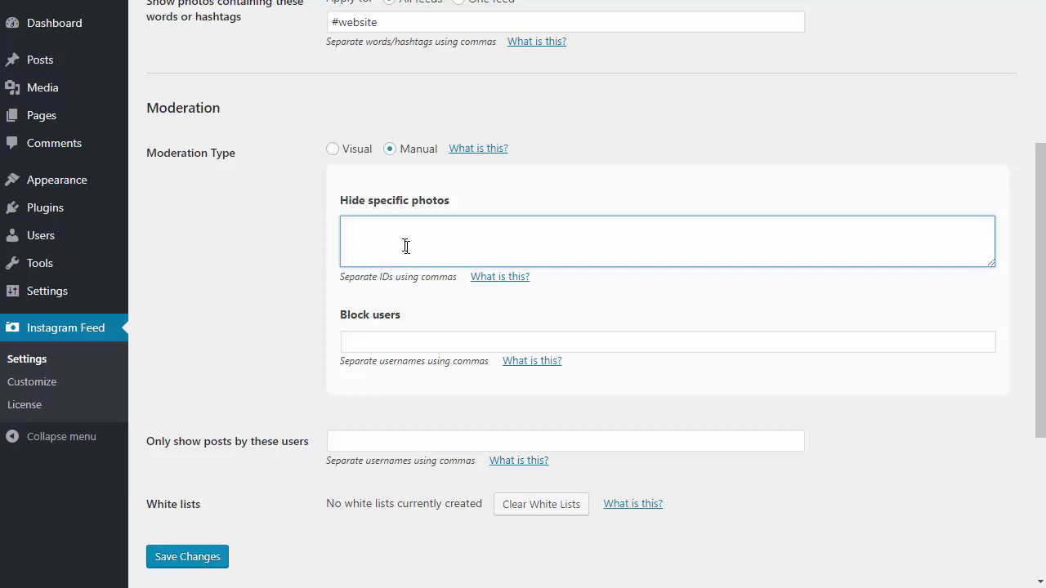
pyautogui.click(436, 339)
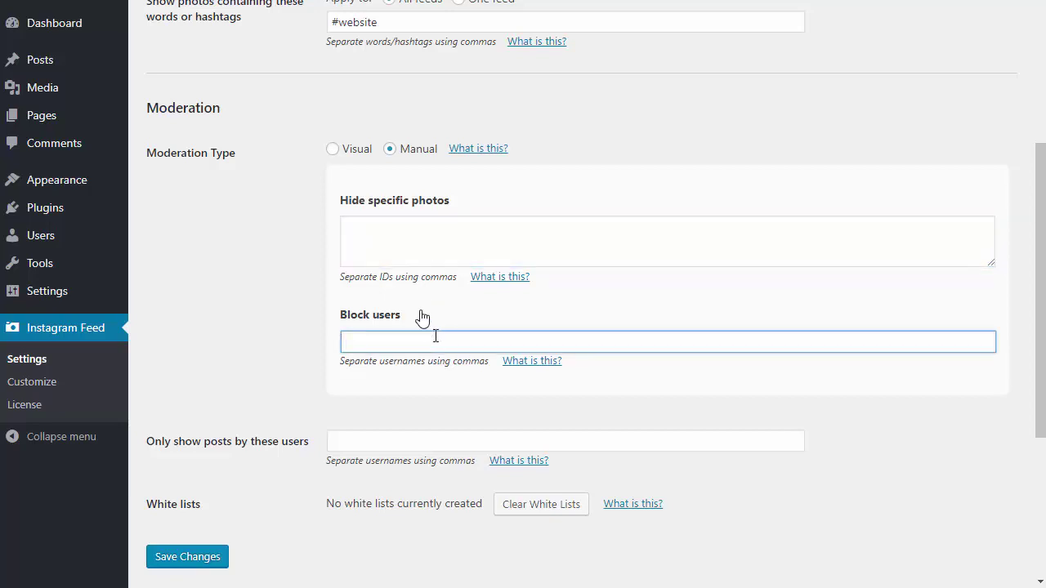
pyautogui.click(353, 151)
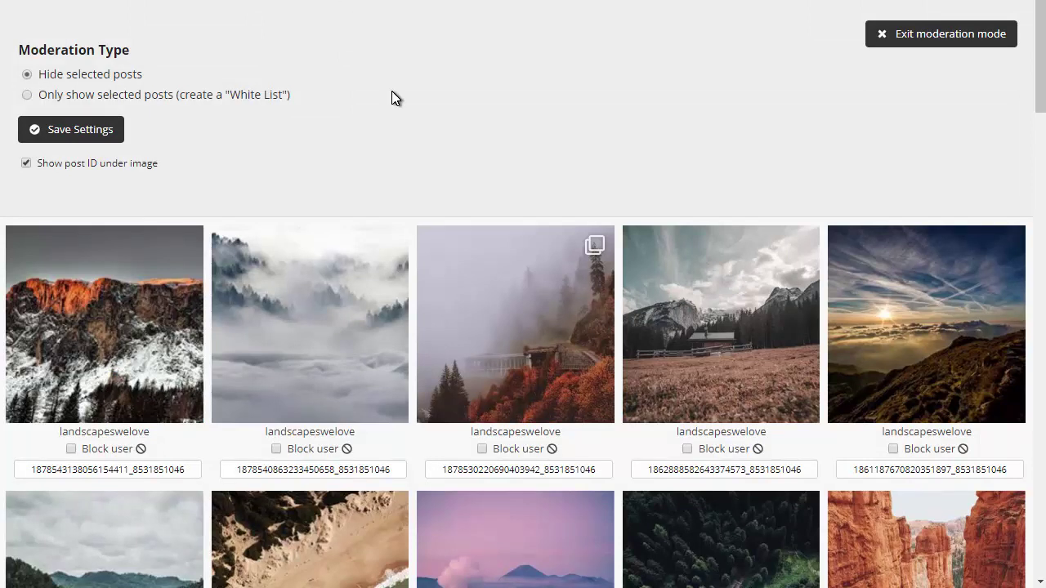
# In the feed's moderation mode, try marking the misty mountains, meadow cabin and dark forest posts as hidden
pyautogui.moveTo(324, 324)
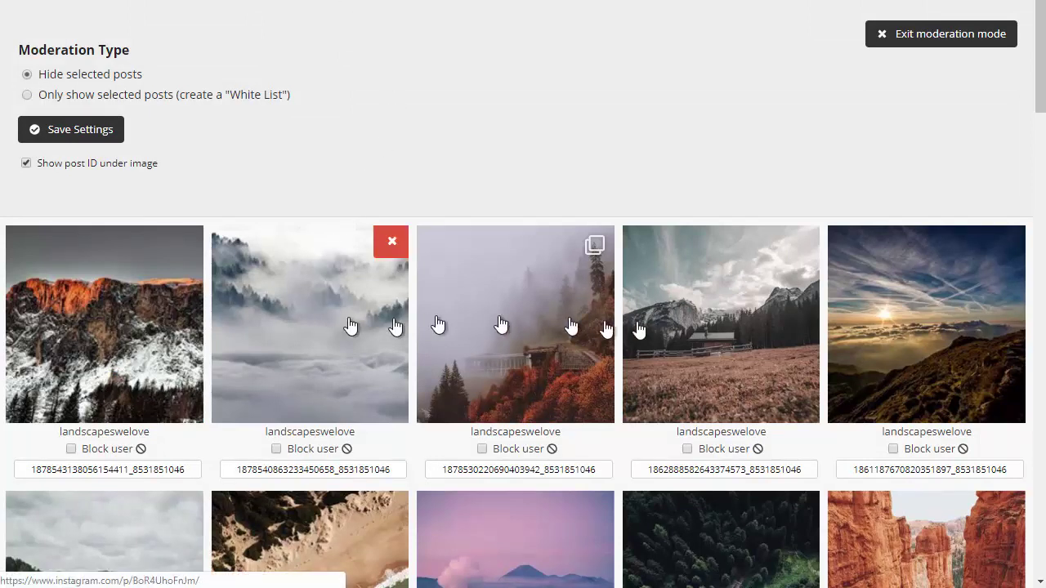
pyautogui.click(686, 331)
pyautogui.scroll(-1, 691, 331)
pyautogui.click(719, 452)
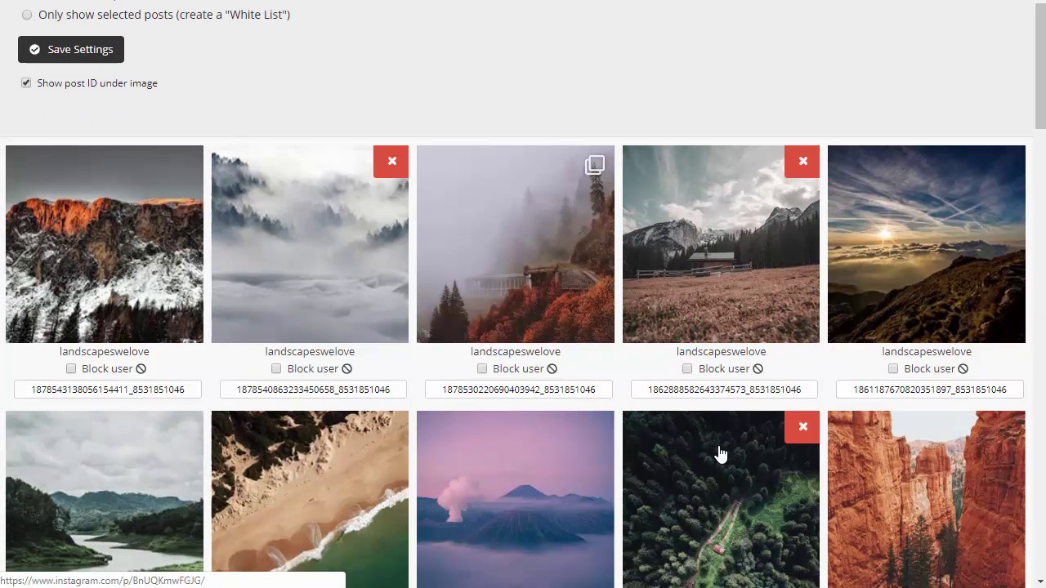
# Switch moderation to only show selected posts as a white list and select the coastal cliff and forest trail posts
pyautogui.scroll(1, 343, 201)
pyautogui.click(237, 97)
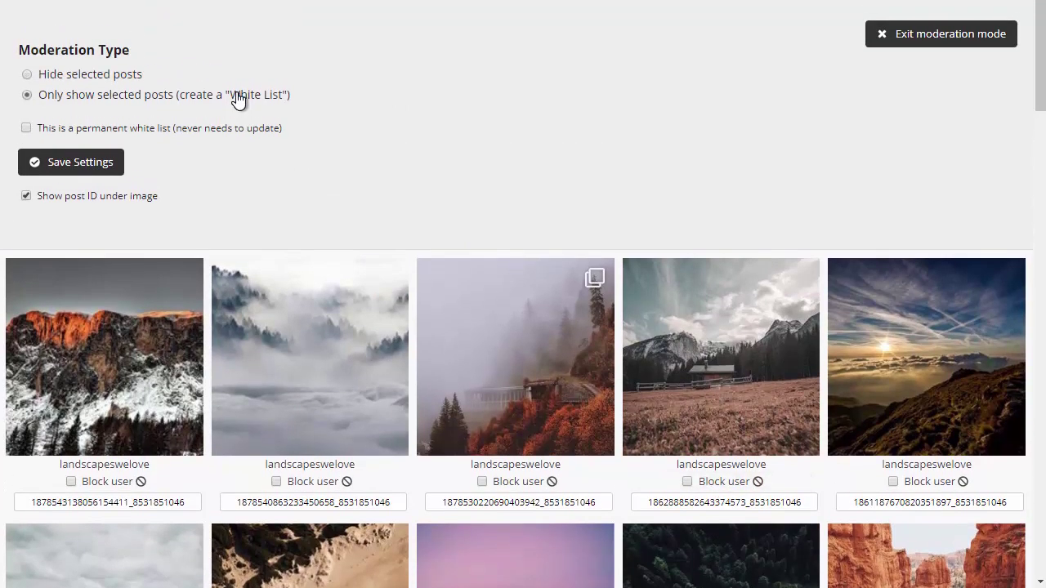
pyautogui.scroll(-6, 237, 96)
pyautogui.scroll(-3, 301, 199)
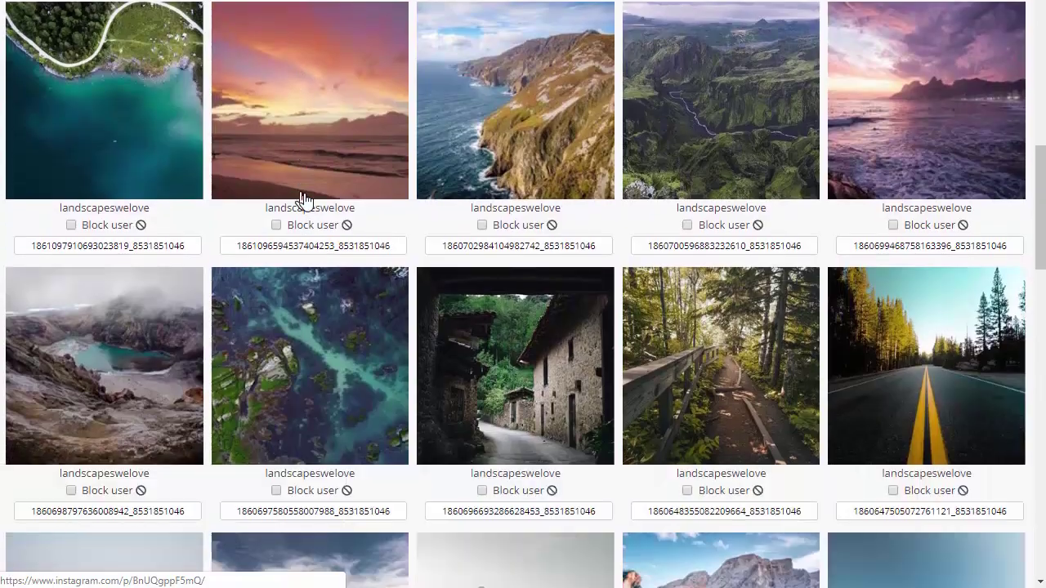
pyautogui.click(541, 135)
pyautogui.click(758, 335)
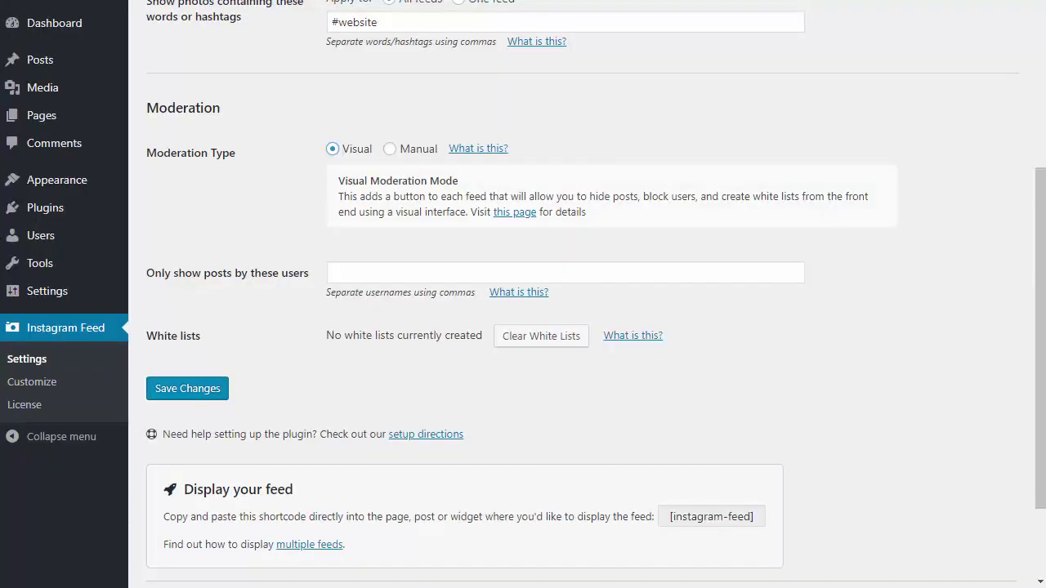
# Leave the field limiting posts to specific users empty and save the moderation settings
pyautogui.click(384, 274)
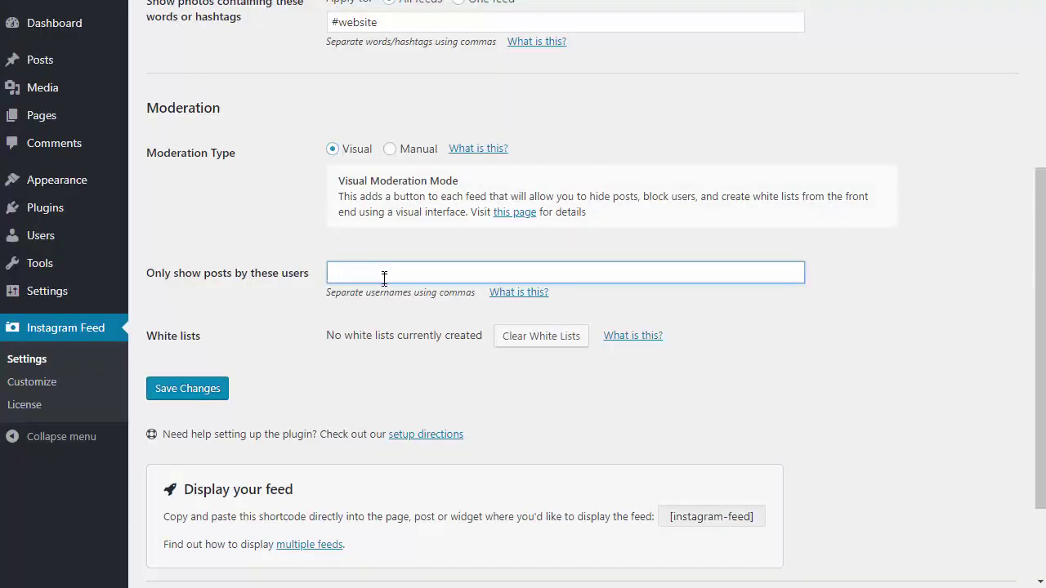
pyautogui.click(208, 391)
# Look over the Advanced customization settings, including the Custom CSS and Custom JavaScript boxes and the miscellaneous options
pyautogui.click(356, 108)
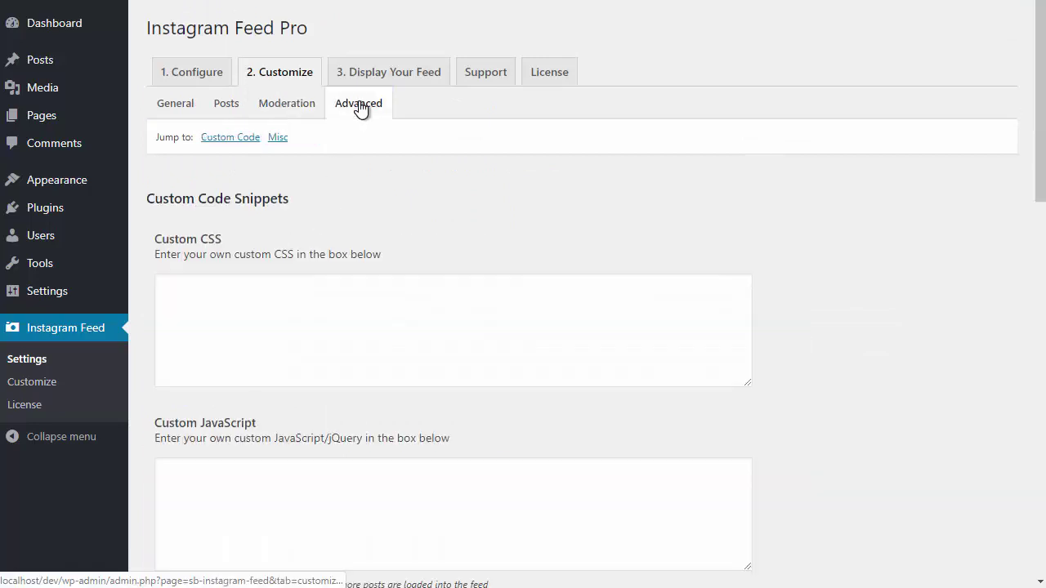
pyautogui.click(374, 304)
pyautogui.scroll(-1, 373, 306)
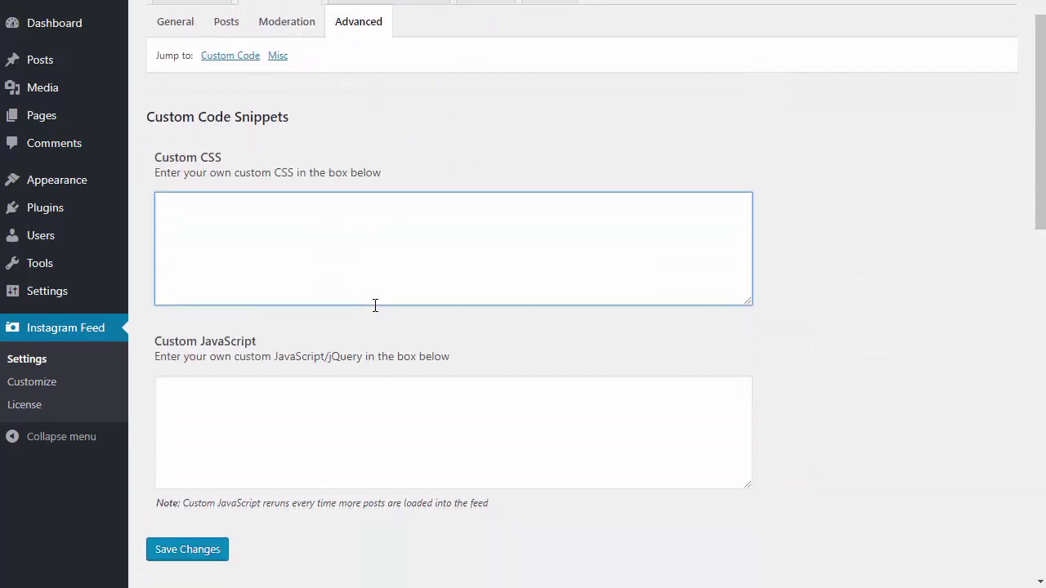
pyautogui.click(381, 405)
pyautogui.scroll(-8, 380, 405)
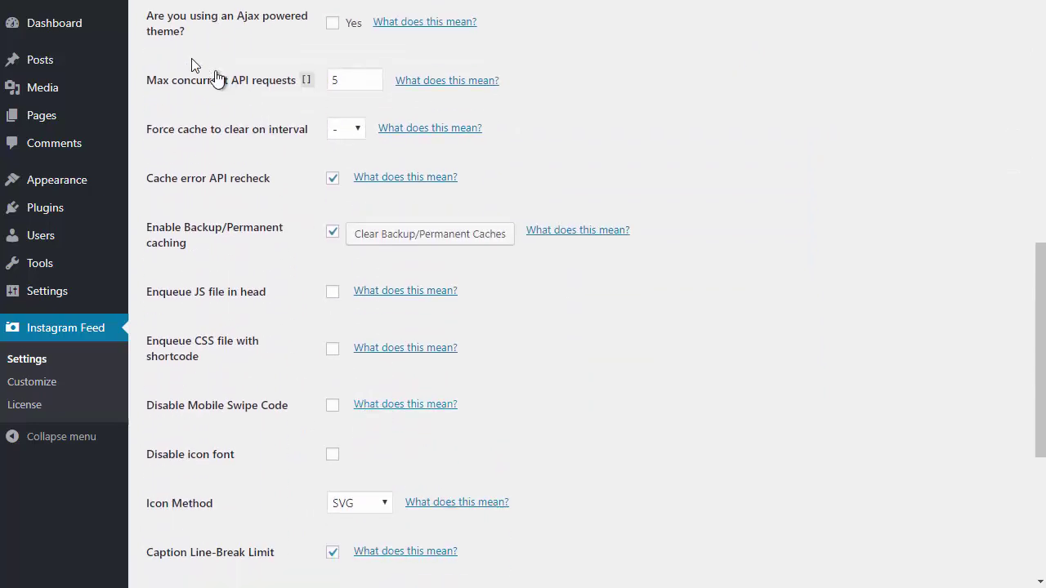
# Switch to the website's Photos page and look through the Instagram feed from its header down to the follow button
pyautogui.click(96, 3)
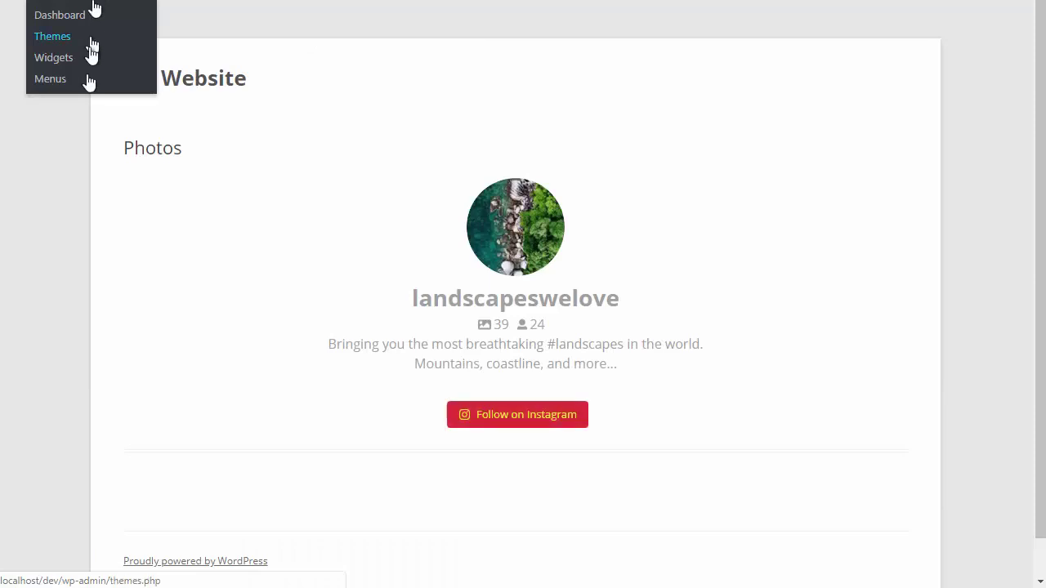
pyautogui.scroll(-4, 90, 171)
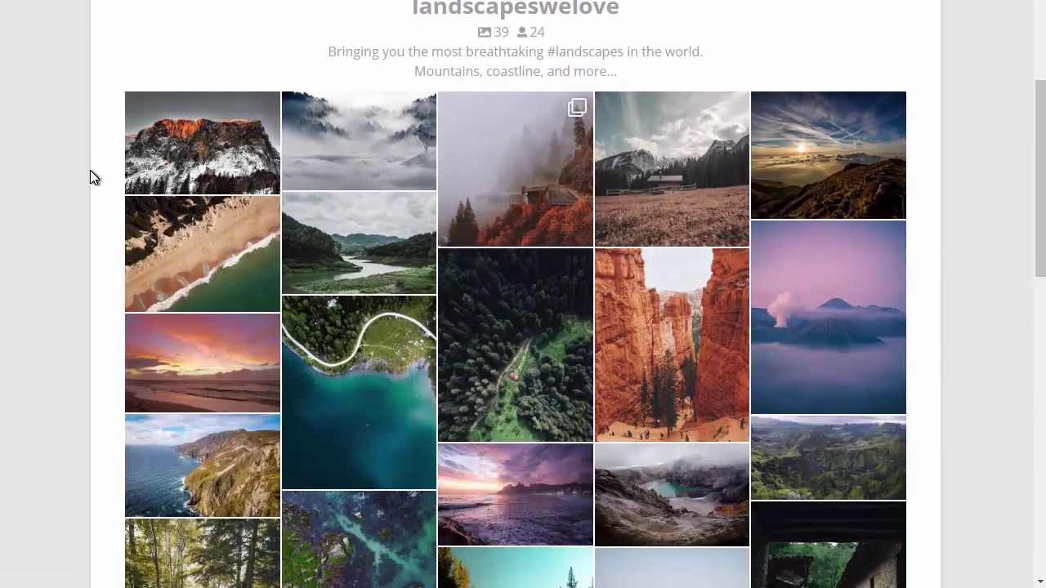
pyautogui.scroll(2, 91, 172)
pyautogui.scroll(3, 91, 171)
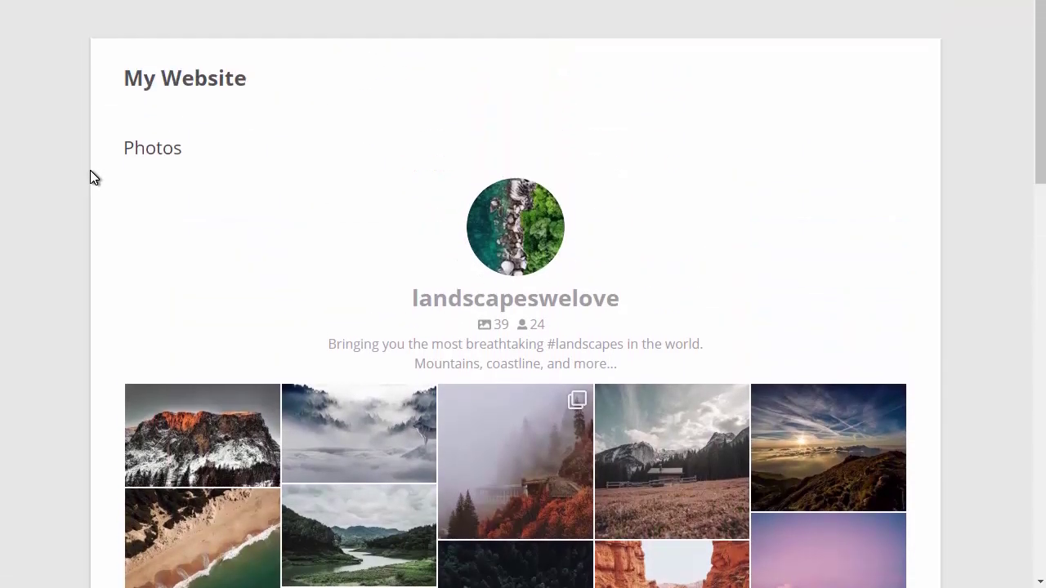
pyautogui.scroll(-4, 91, 177)
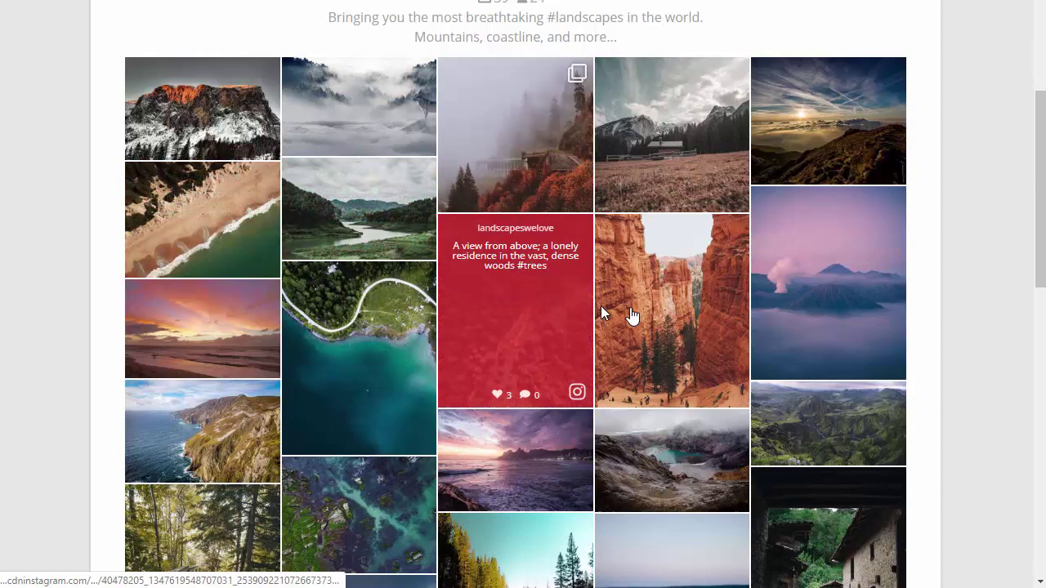
pyautogui.scroll(-3, 695, 317)
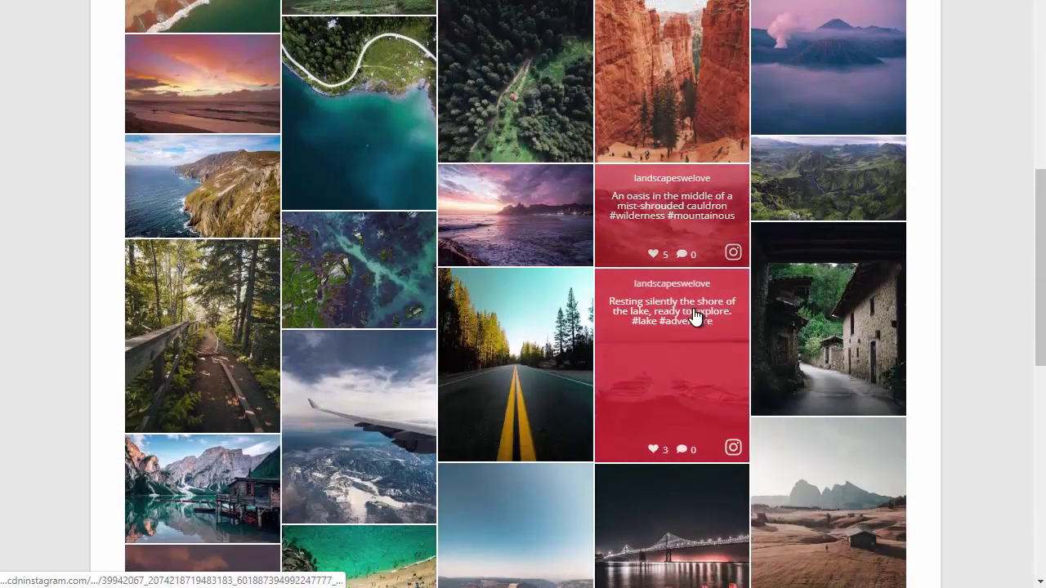
pyautogui.scroll(-5, 535, 323)
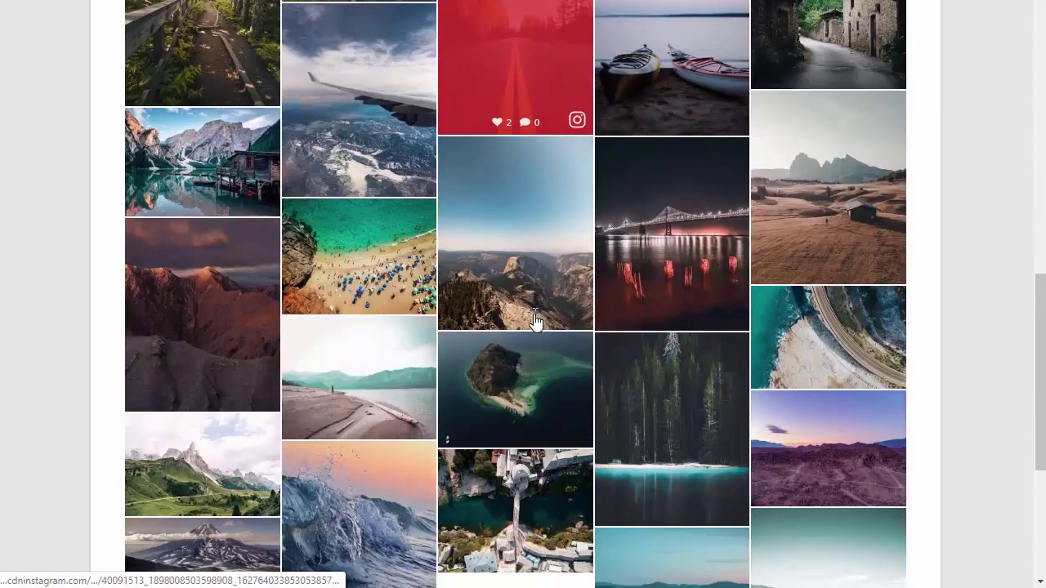
pyautogui.scroll(-1, 535, 325)
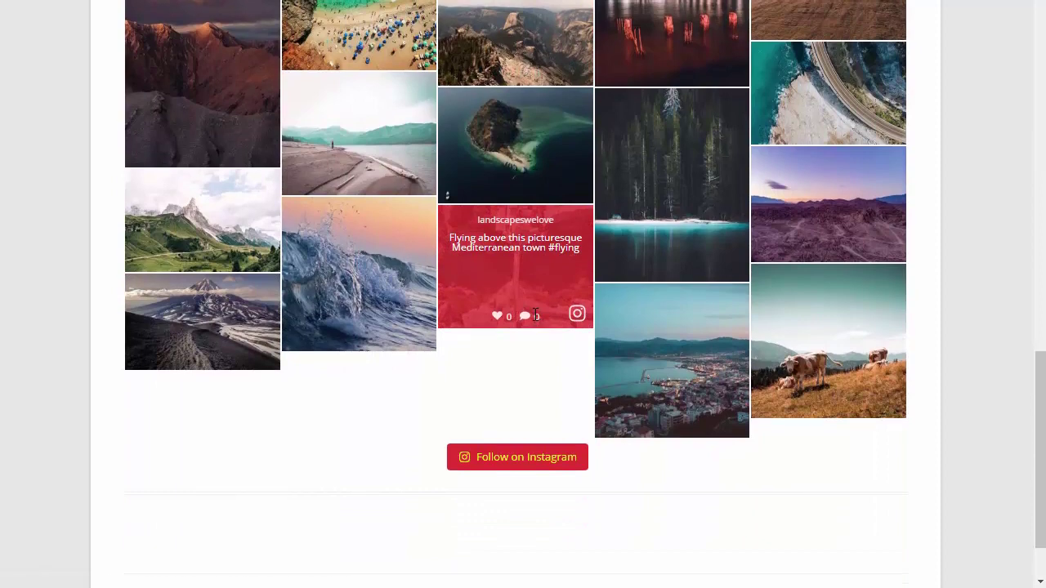
pyautogui.scroll(1, 534, 322)
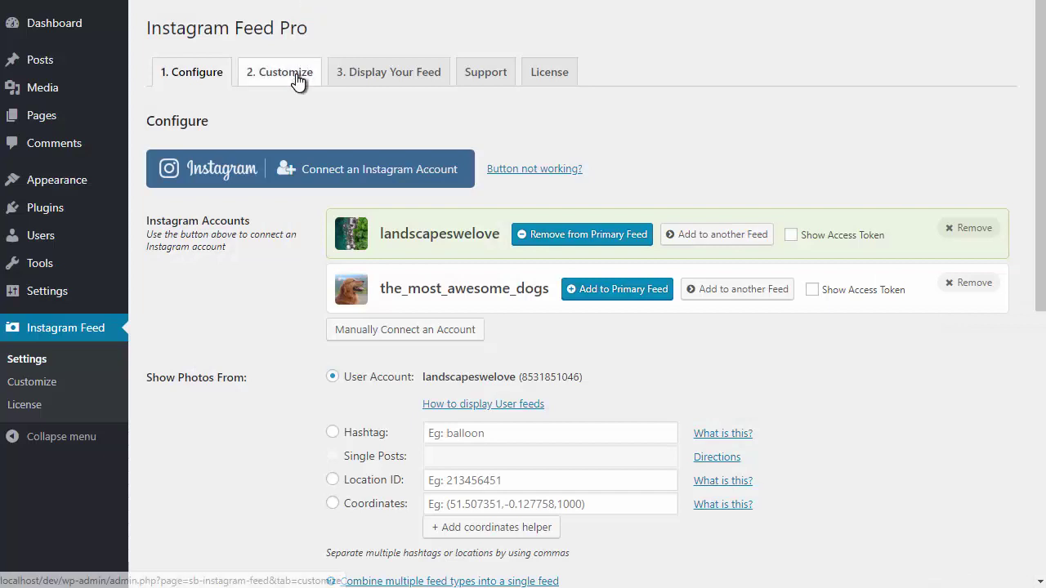
# Look through the instructions for displaying multiple feeds and the full table of available shortcode options
pyautogui.click(298, 78)
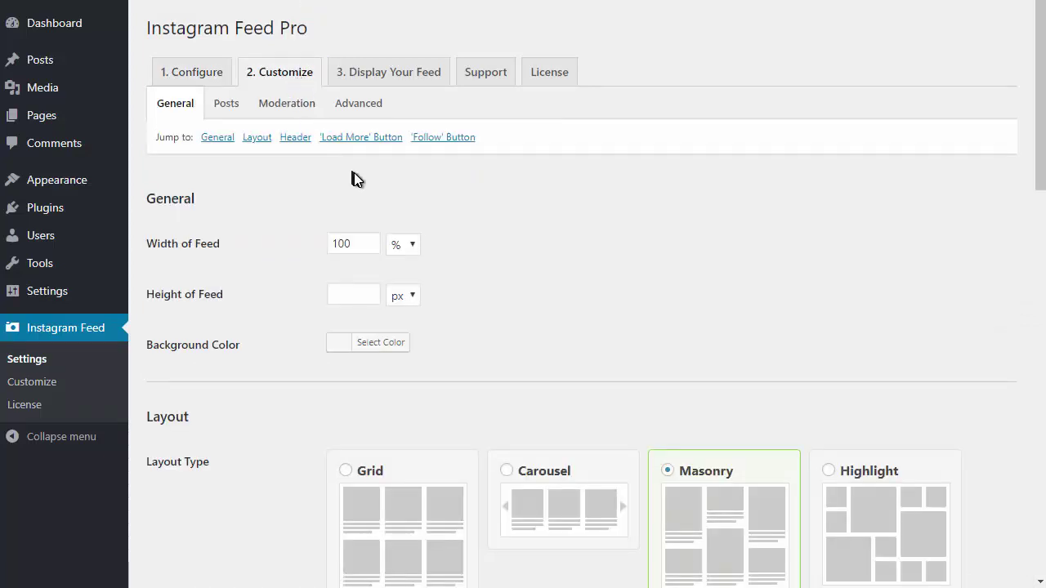
pyautogui.click(409, 85)
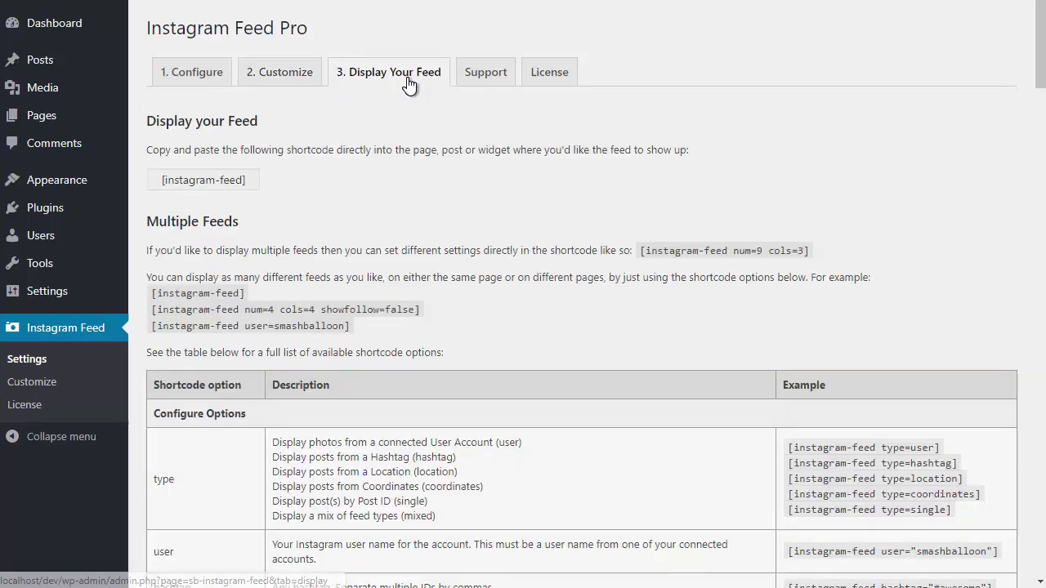
pyautogui.scroll(-15, 408, 85)
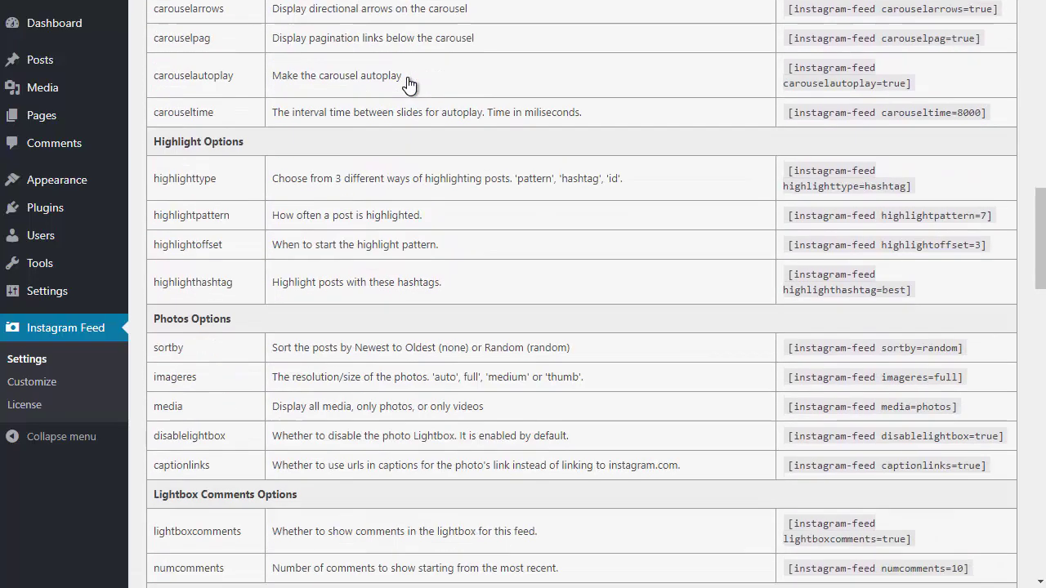
pyautogui.scroll(-20, 409, 85)
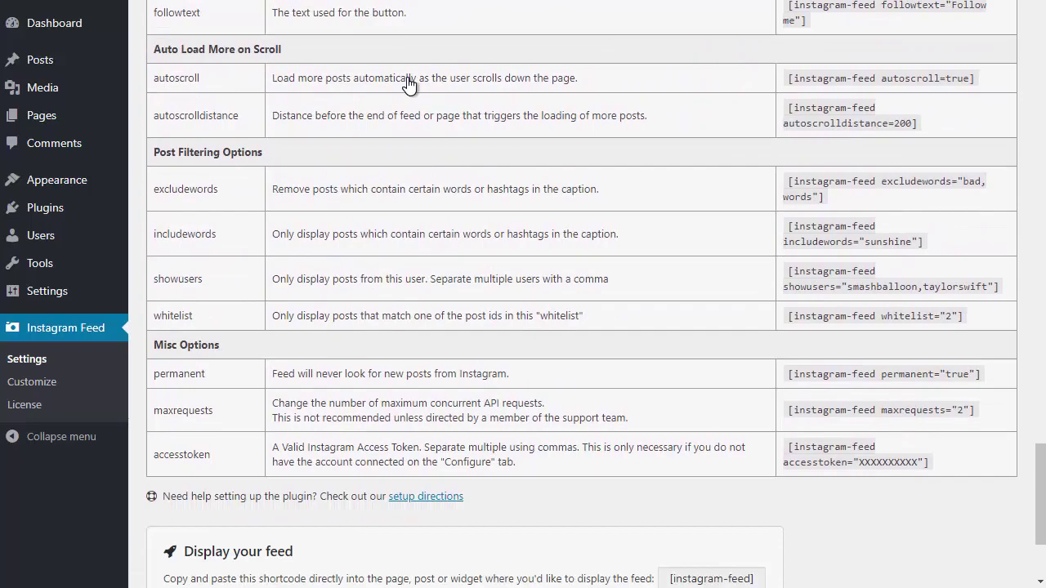
pyautogui.scroll(20, 408, 85)
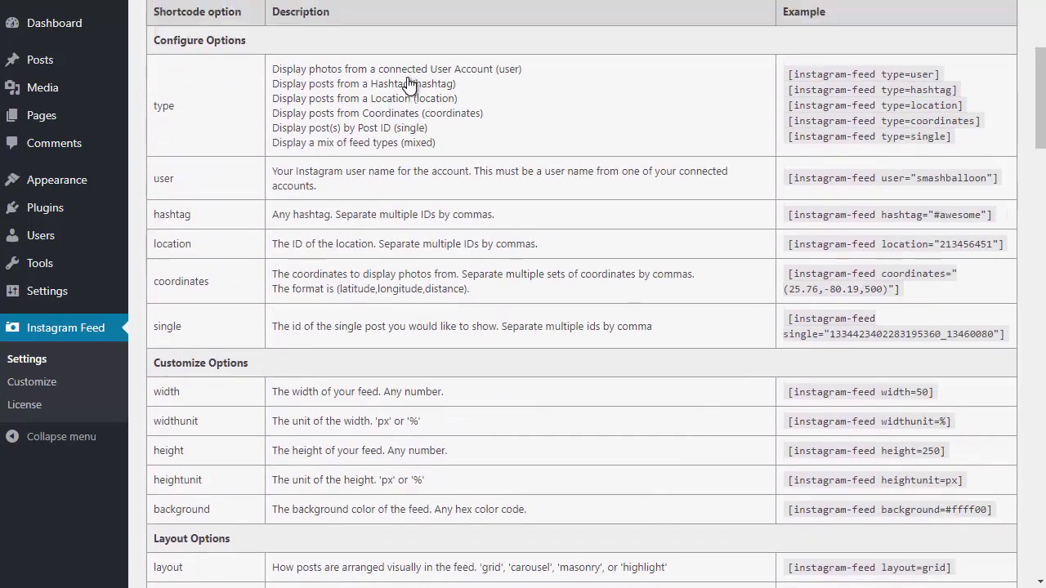
pyautogui.scroll(5, 409, 85)
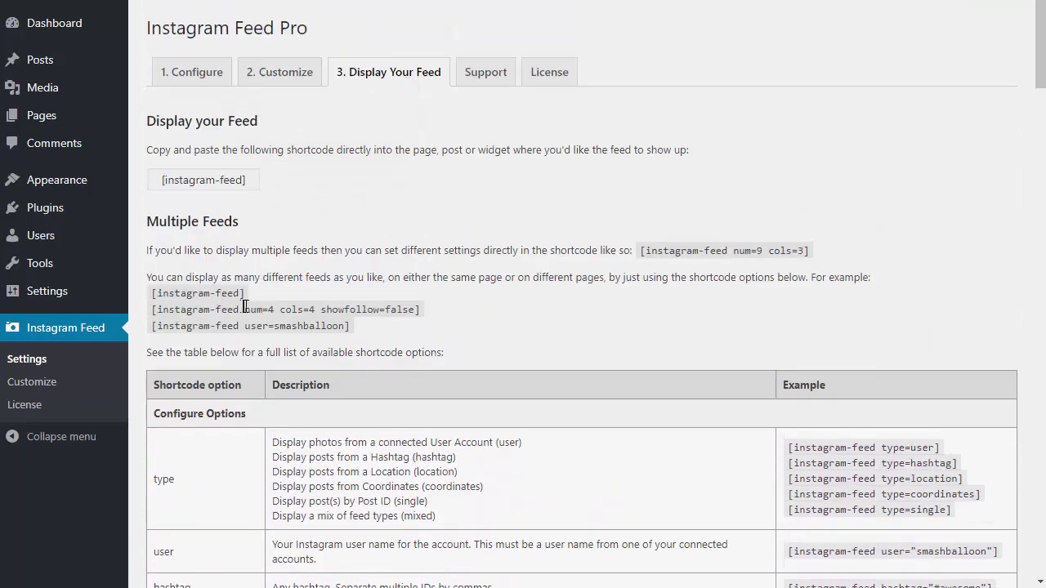
pyautogui.click(272, 302)
# In the general customization settings, reveal the shortcode options for Layout Type, Number of Photos and Number of Columns
pyautogui.click(277, 72)
pyautogui.scroll(-4, 265, 160)
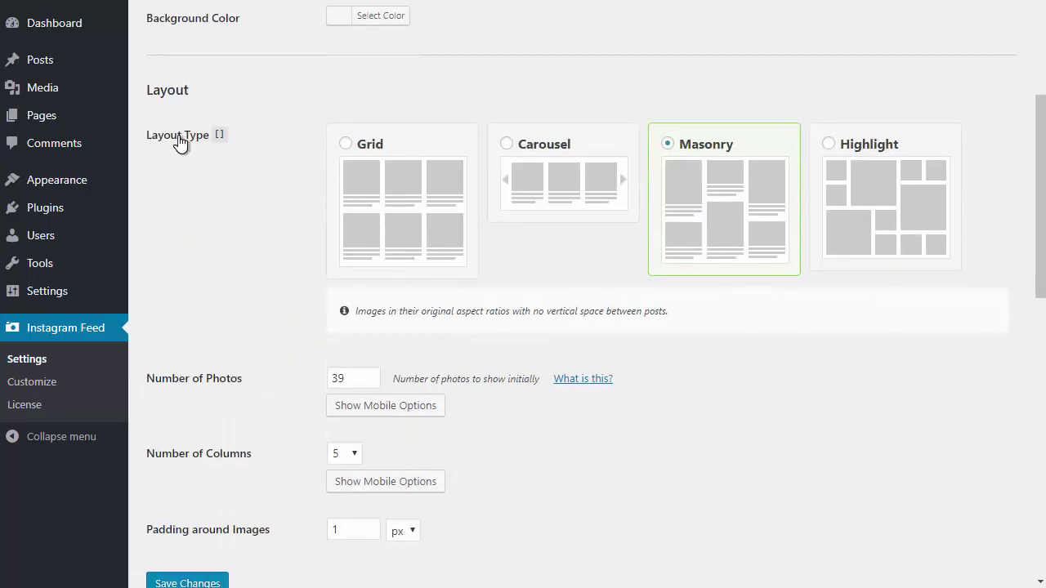
pyautogui.click(181, 135)
pyautogui.scroll(-1, 184, 155)
pyautogui.click(200, 300)
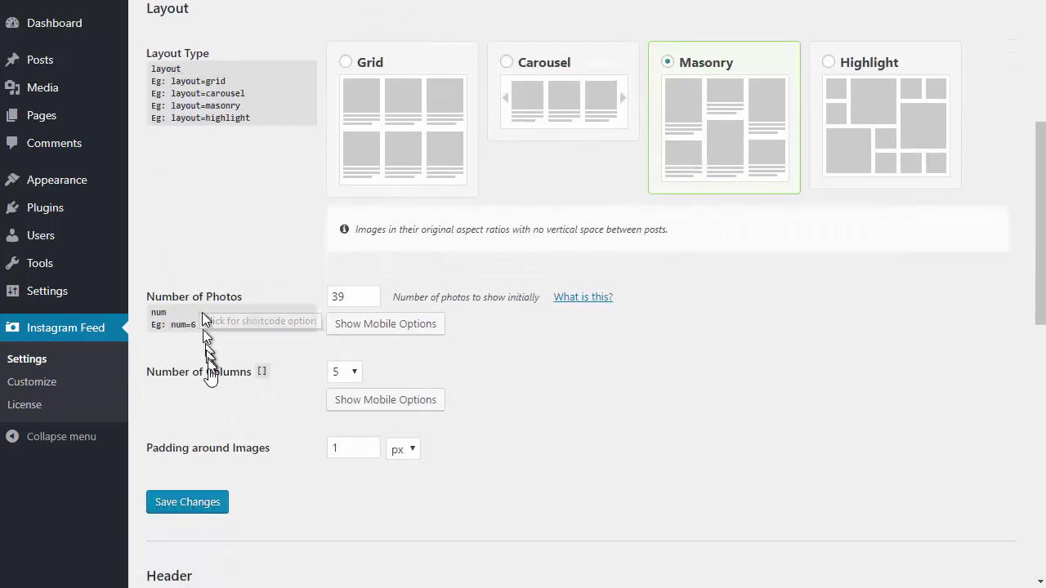
pyautogui.click(210, 376)
pyautogui.scroll(4, 211, 380)
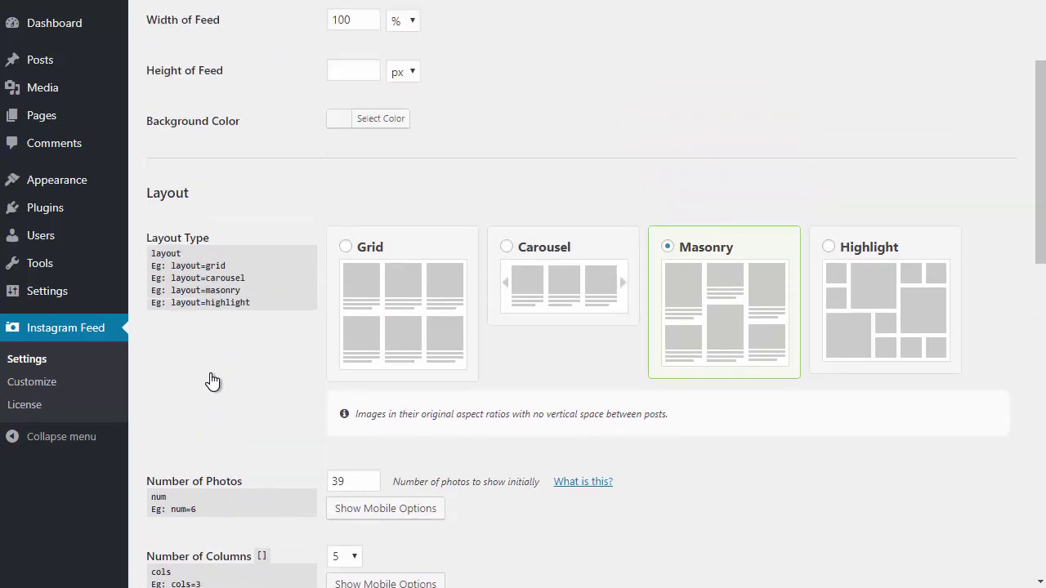
# Add an Instagram Feed widget to the Main Sidebar
pyautogui.moveTo(98, 192)
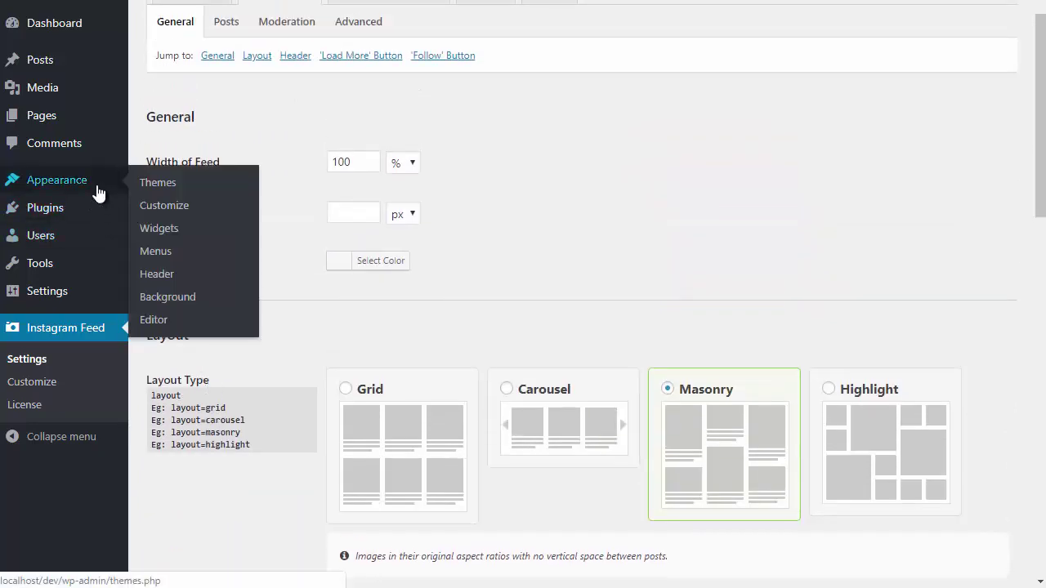
pyautogui.click(181, 232)
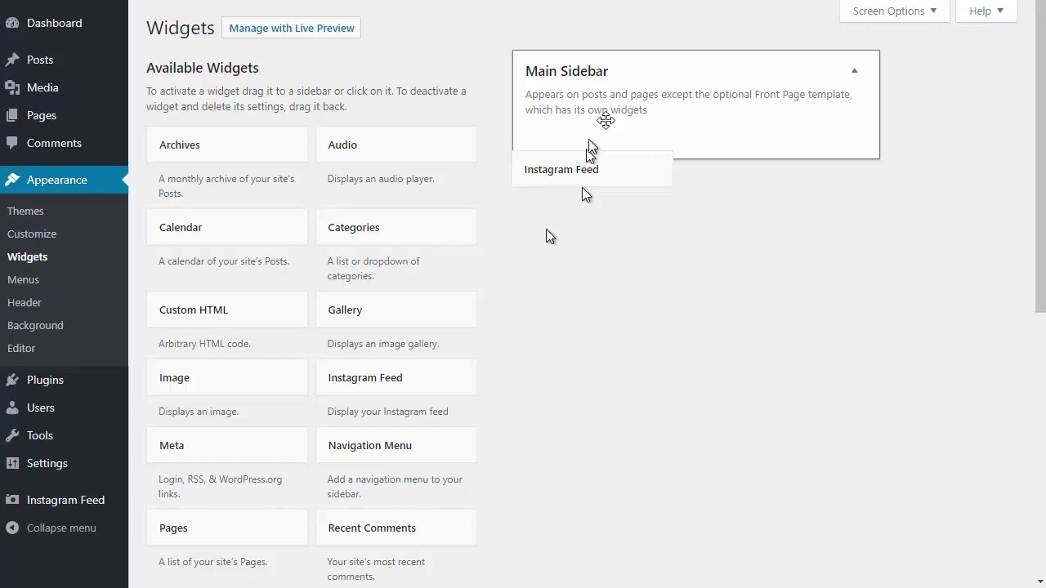
pyautogui.moveTo(605, 121); pyautogui.dragTo(612, 127)
# Replace the widget's shortcode with three: puppy hashtag grid (3 columns, height 300, boxed header), the_most_awesome_dogs carousel (1 column), and a 3-column, 2-row carousel
pyautogui.moveTo(626, 259); pyautogui.dragTo(539, 245)
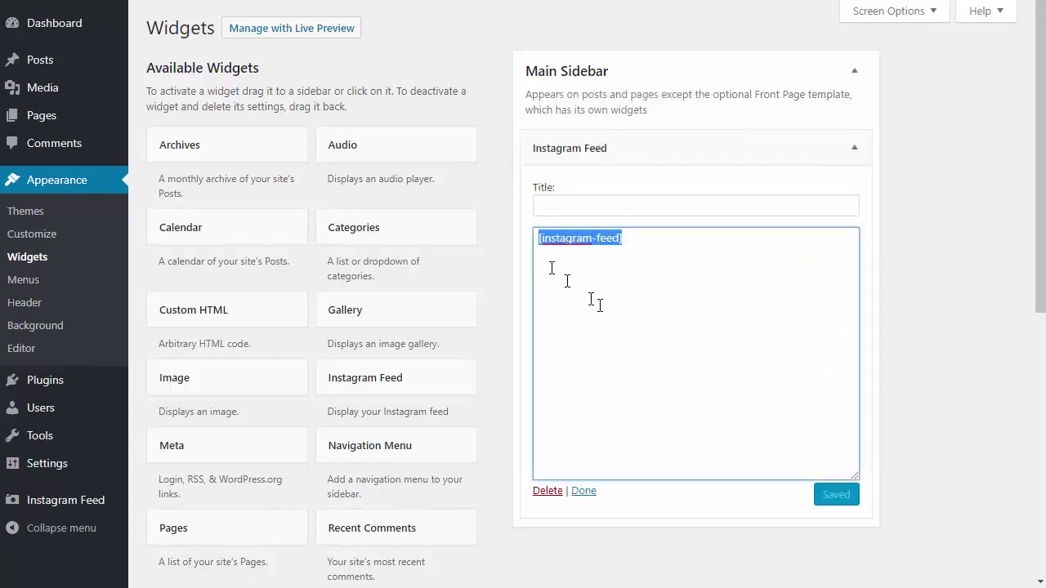
pyautogui.write('[instagram-feed type=hashtag hashtag=puppy layout=grid cols=3 height=300 headerstyle=boxed hoverdisplay=\'username\' imagepadding=0]  [instagram-feed user="the_most_awesome_dogs" layout=carousel cols=1 showheader=false disablelightbox=true]  [instagram-feed layout=carousel cols=3 carouselrows=2 carouselarrows=false showheader=false]')
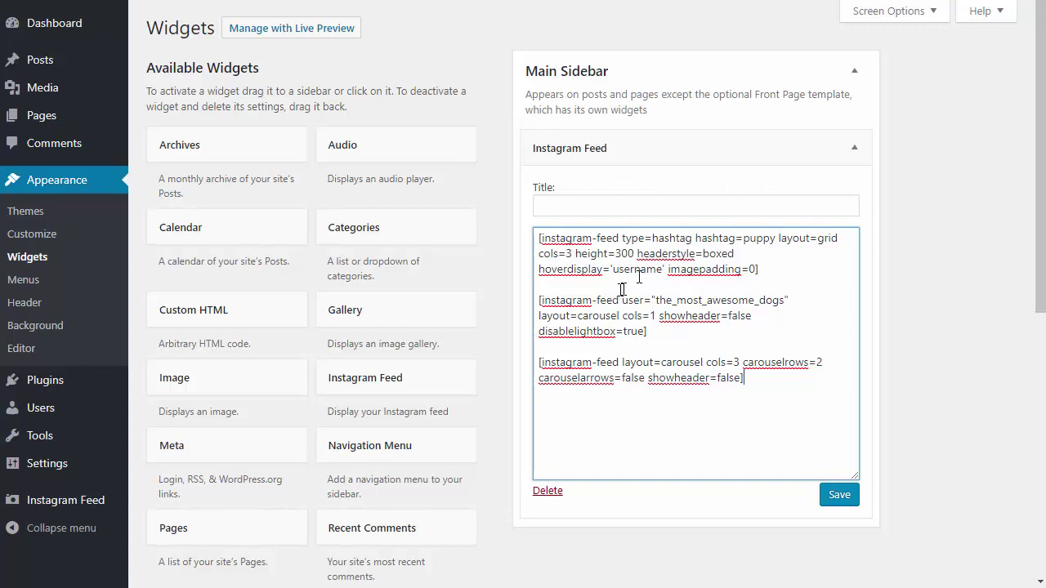
# Review the hashtag feed shortcode's type, hashtag, layout, columns, height, header style, hover display and image padding values
pyautogui.doubleClick(669, 237)
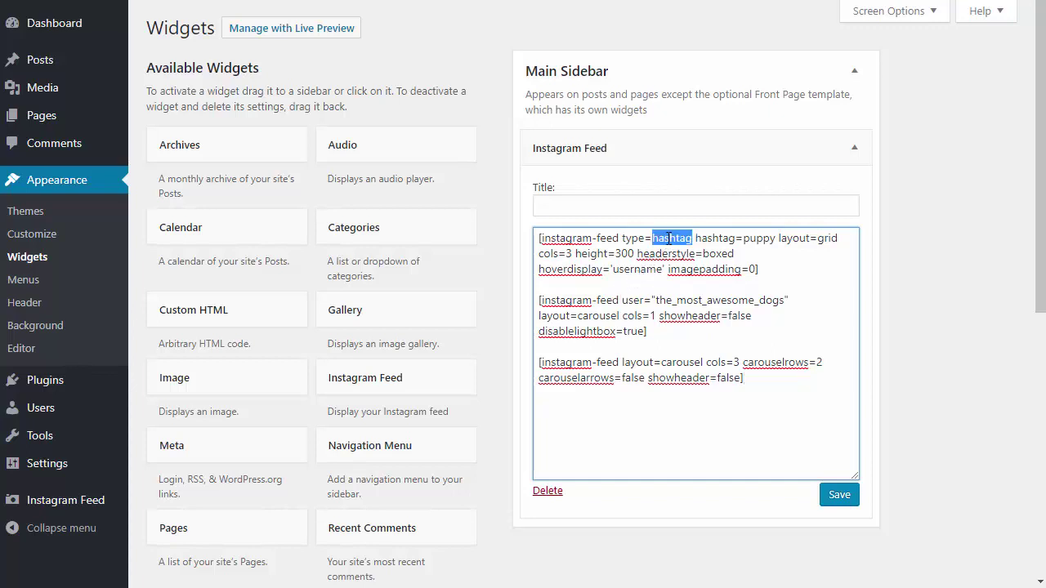
pyautogui.doubleClick(748, 238)
pyautogui.doubleClick(827, 238)
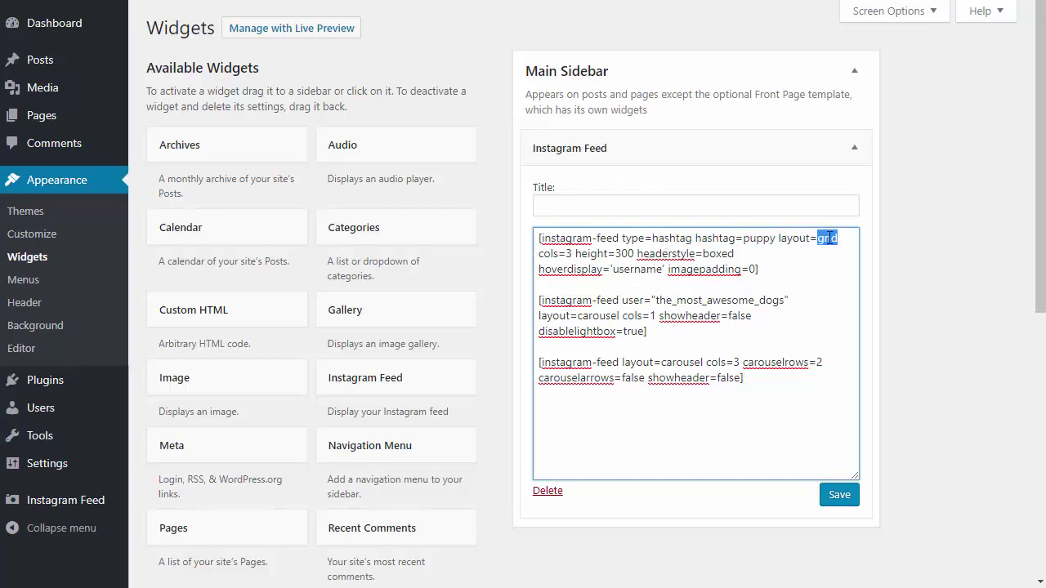
pyautogui.click(570, 253)
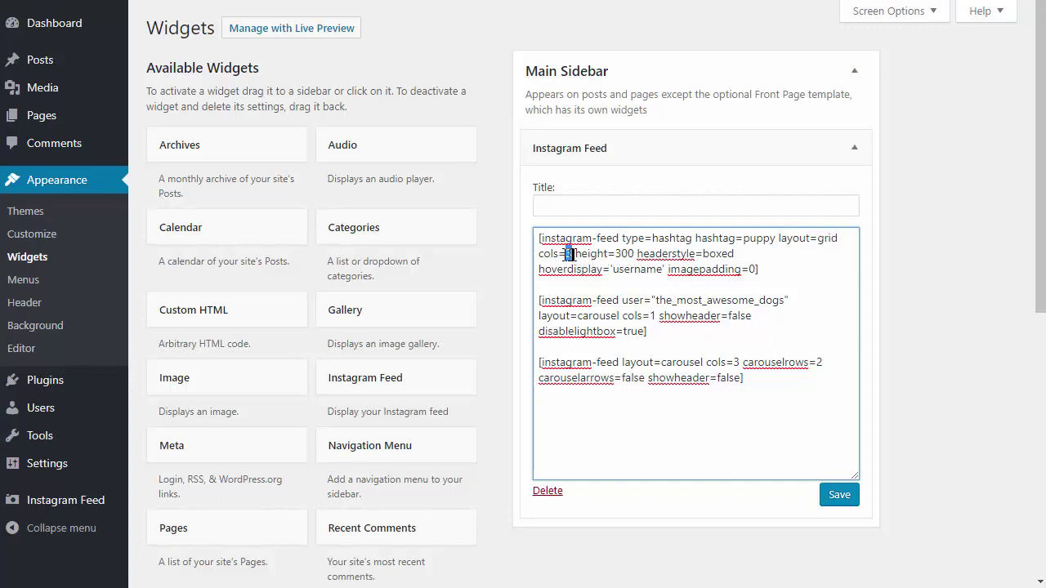
pyautogui.doubleClick(625, 254)
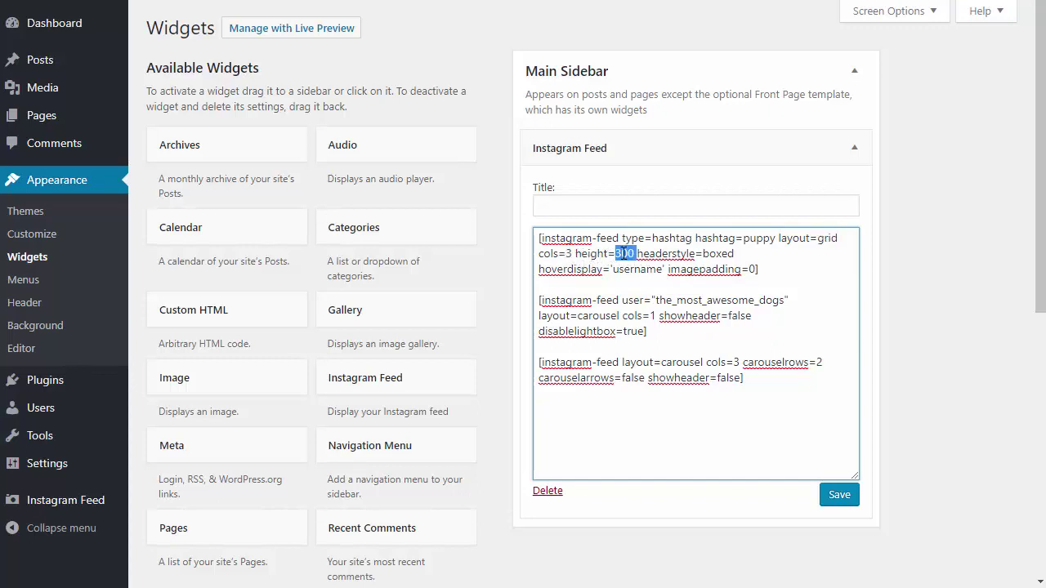
pyautogui.doubleClick(710, 253)
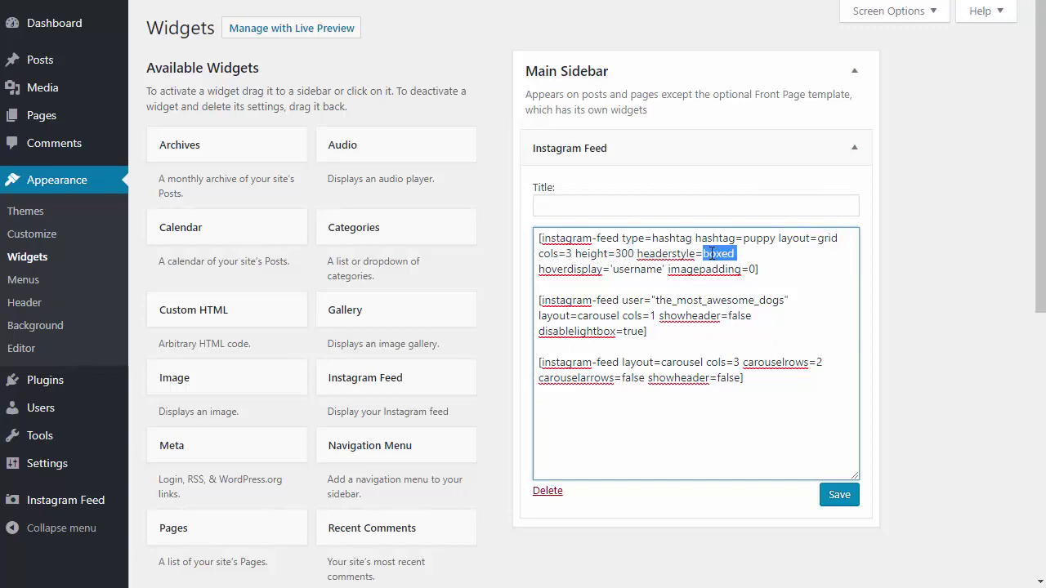
pyautogui.doubleClick(634, 269)
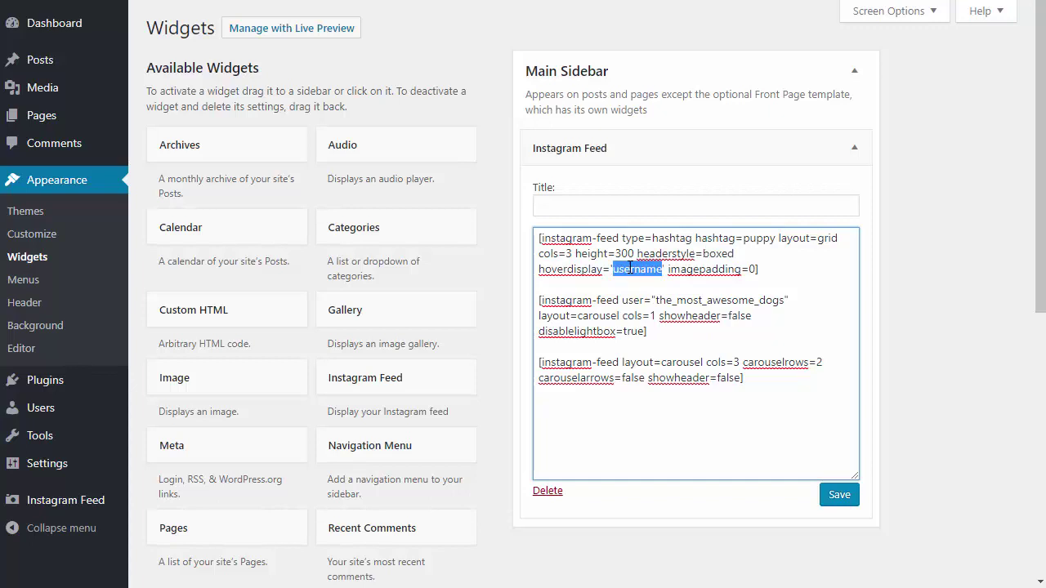
pyautogui.click(750, 269)
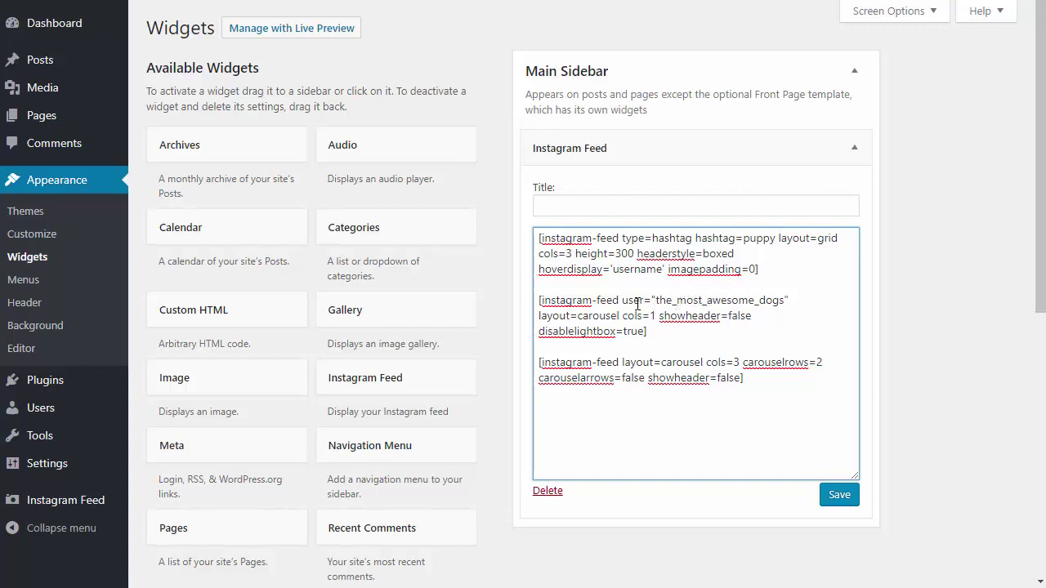
# Review the the_most_awesome_dogs shortcode's user, layout, column, header and lightbox values
pyautogui.doubleClick(688, 300)
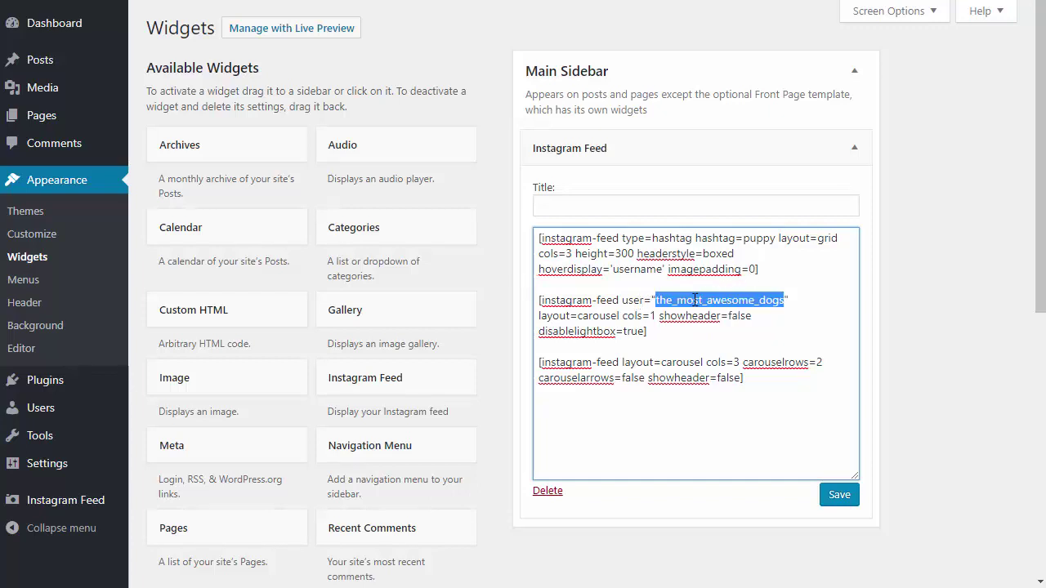
pyautogui.doubleClick(590, 317)
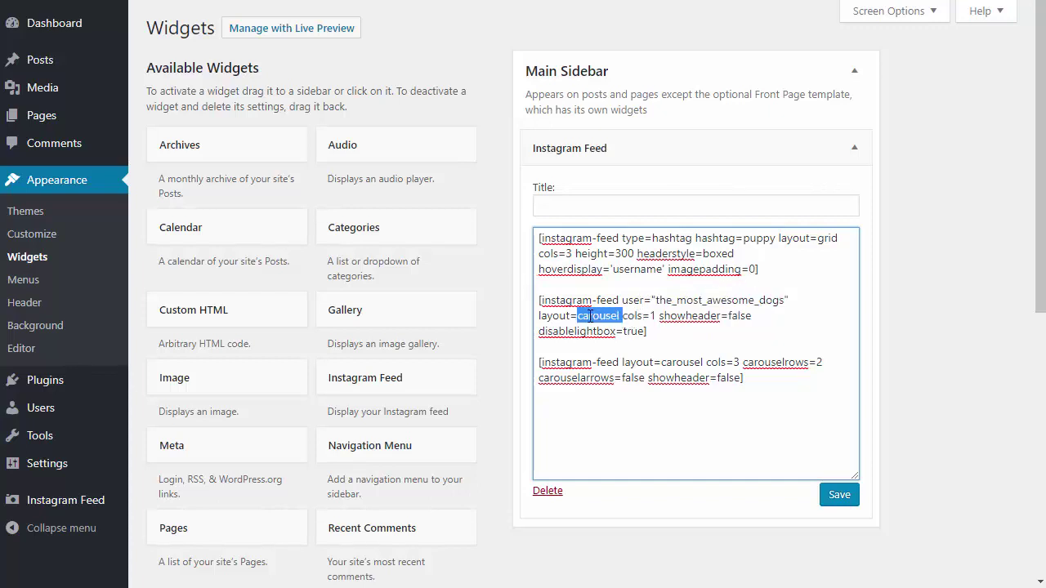
pyautogui.doubleClick(653, 316)
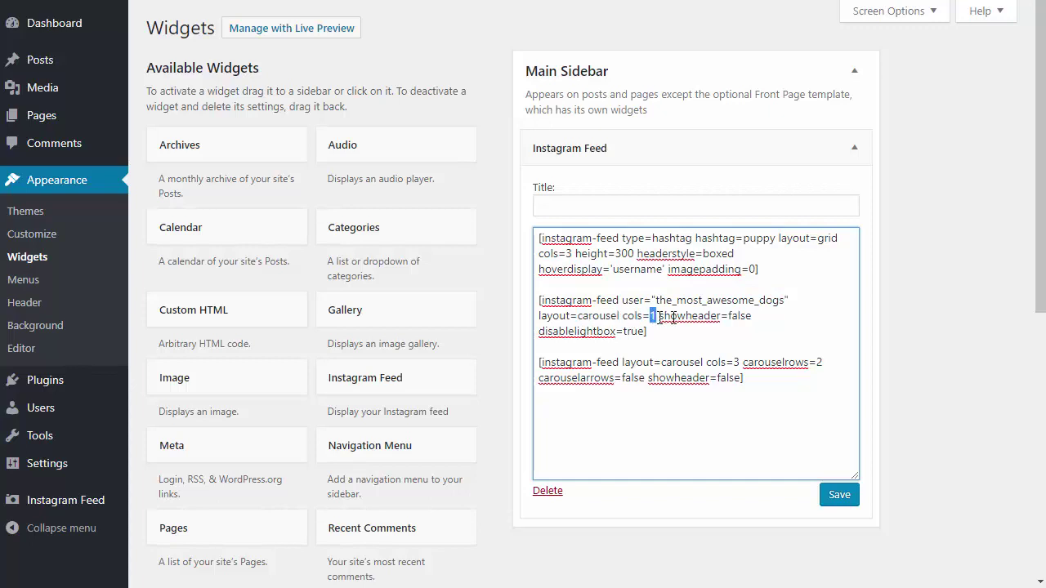
pyautogui.doubleClick(738, 317)
pyautogui.doubleClick(634, 331)
pyautogui.click(662, 332)
# Review the third shortcode's carousel layout, column, carousel row and carousel arrow values
pyautogui.doubleClick(668, 364)
pyautogui.doubleClick(737, 364)
pyautogui.doubleClick(817, 364)
pyautogui.doubleClick(633, 377)
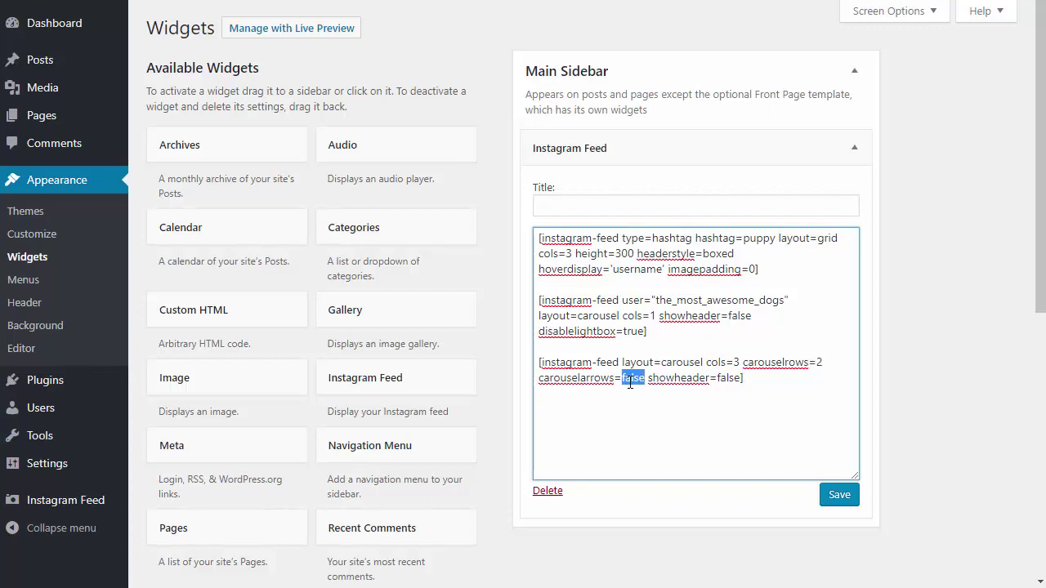
# Save the Instagram Feed widget and switch to the website's Photos page
pyautogui.click(838, 494)
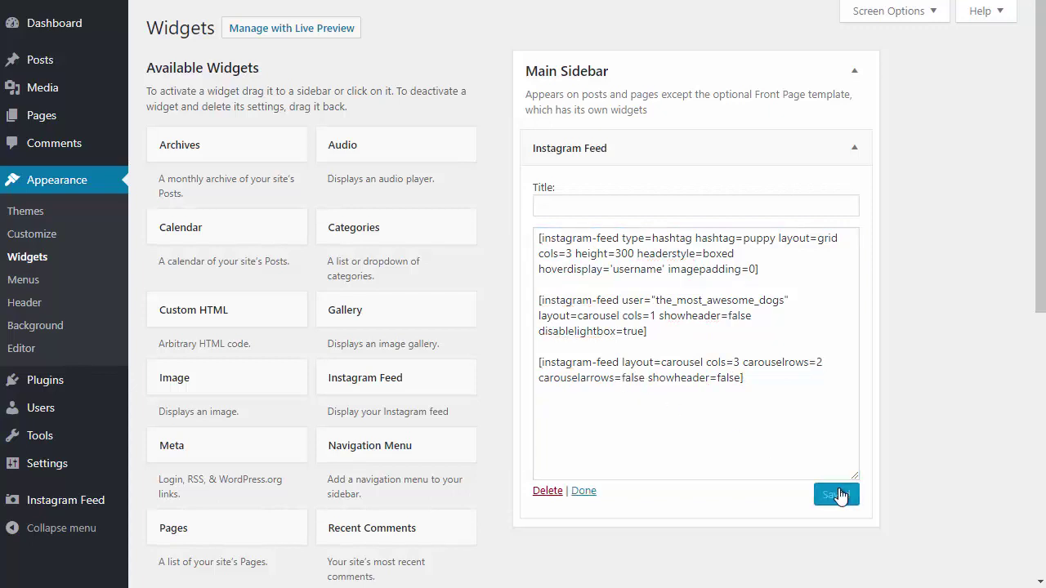
pyautogui.click(88, 7)
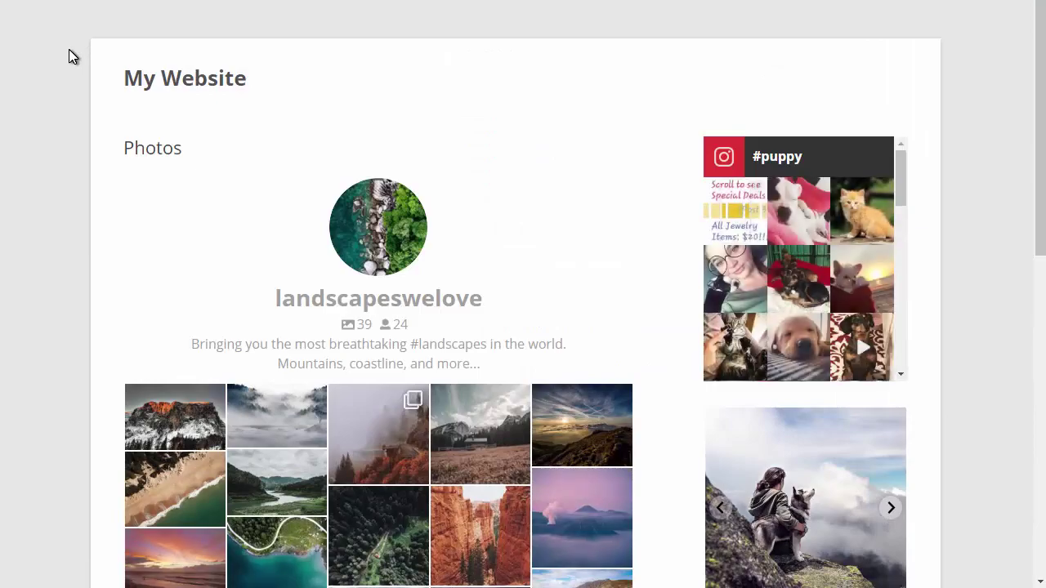
# Look over the three sidebar feeds on the Photos page and browse the #puppy grid down to its Load More option
pyautogui.scroll(-4, 69, 51)
pyautogui.scroll(-1, 71, 55)
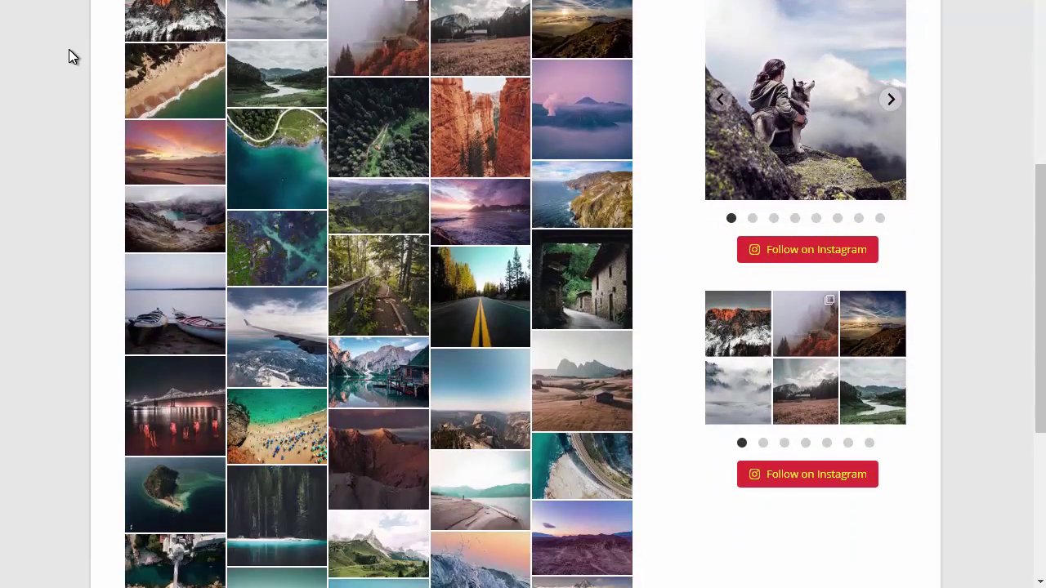
pyautogui.scroll(3, 70, 55)
pyautogui.scroll(1, 408, 94)
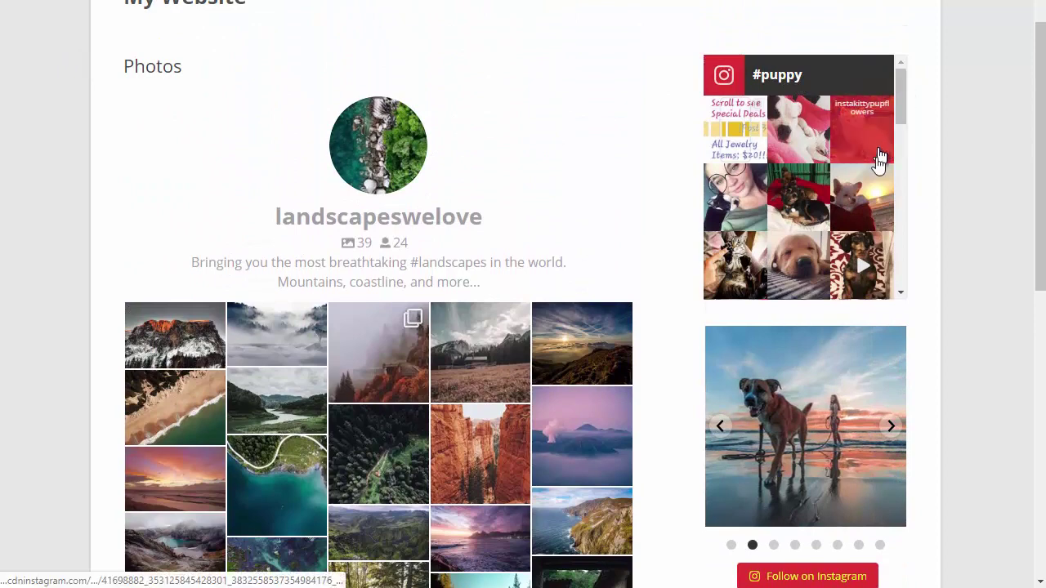
pyautogui.scroll(-1, 888, 135)
pyautogui.moveTo(901, 119); pyautogui.dragTo(899, 274)
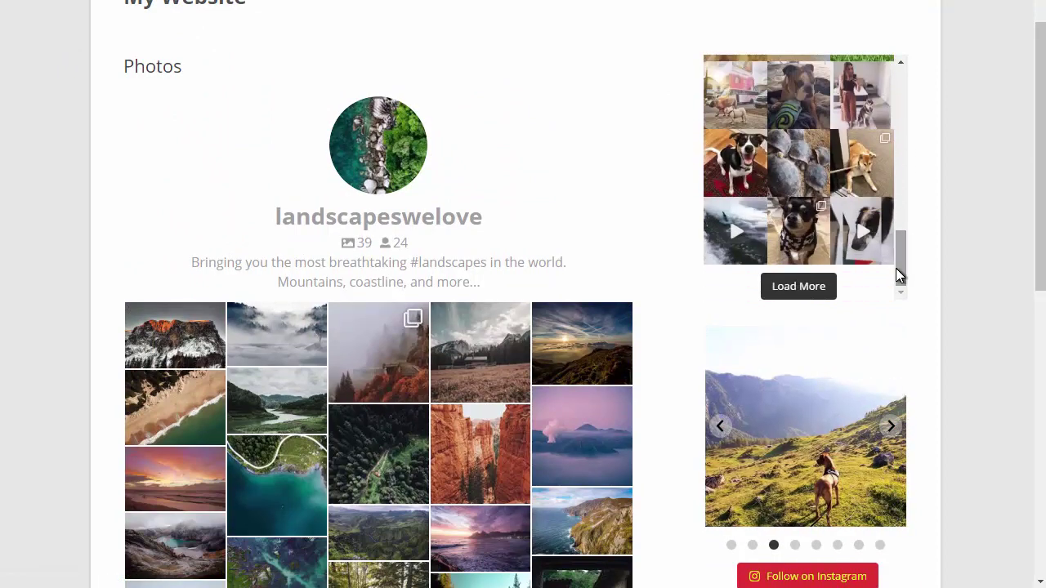
# Browse the single-column dog carousel by advancing two photos, and return to its third and first slides
pyautogui.scroll(-3, 937, 253)
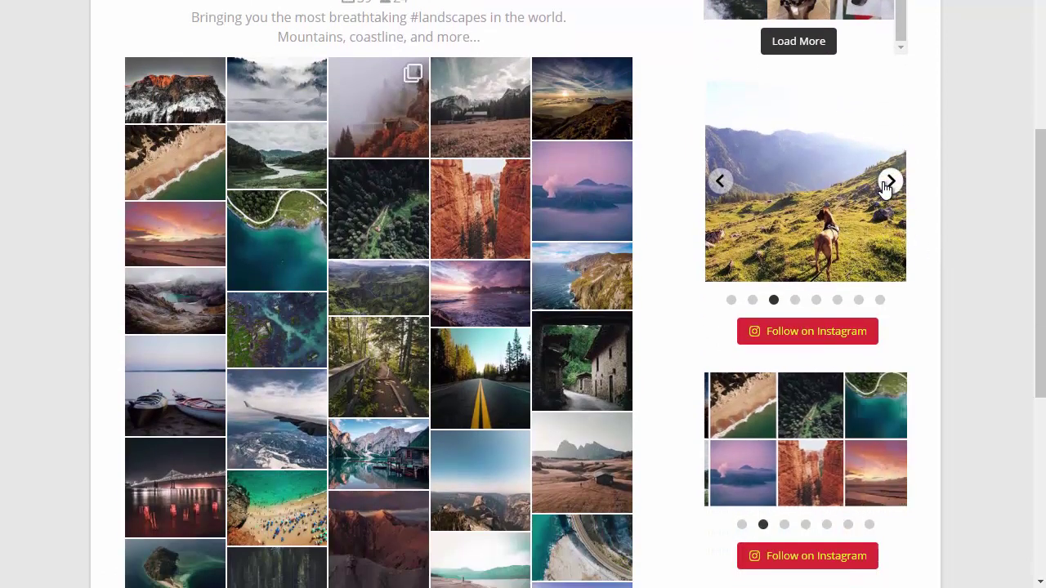
pyautogui.click(890, 181)
pyautogui.click(889, 181)
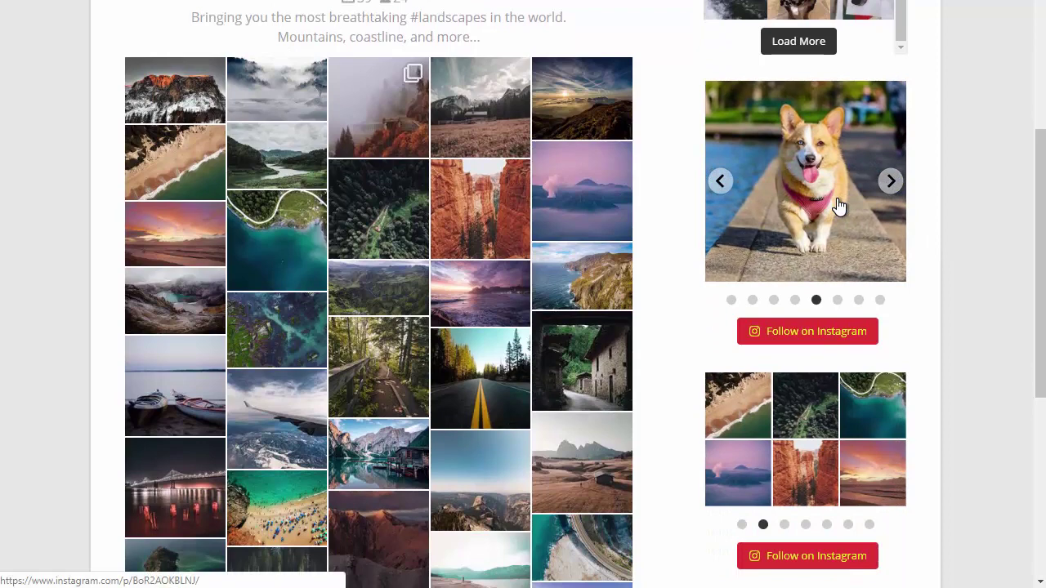
pyautogui.click(774, 300)
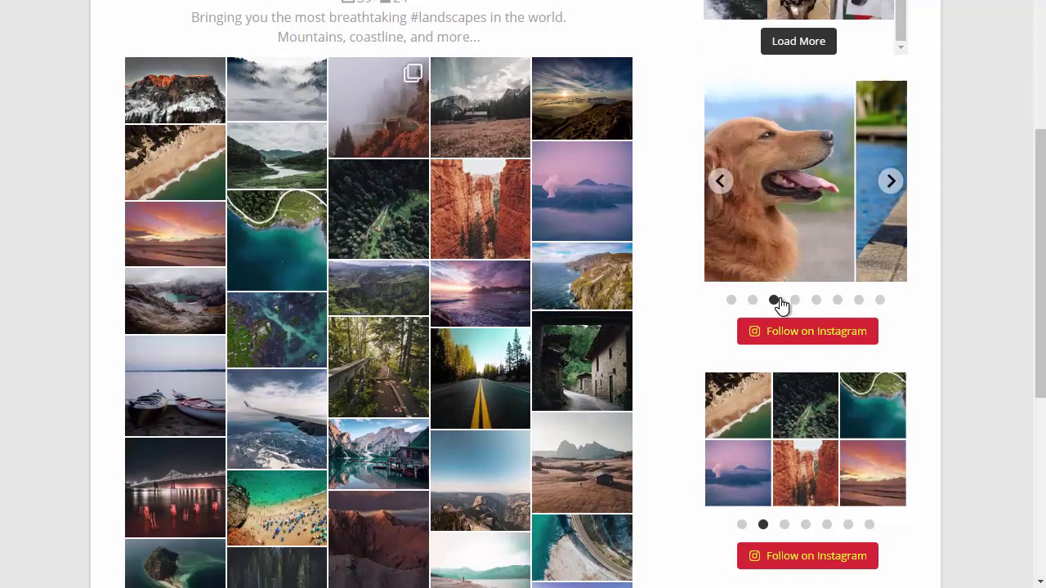
pyautogui.click(732, 300)
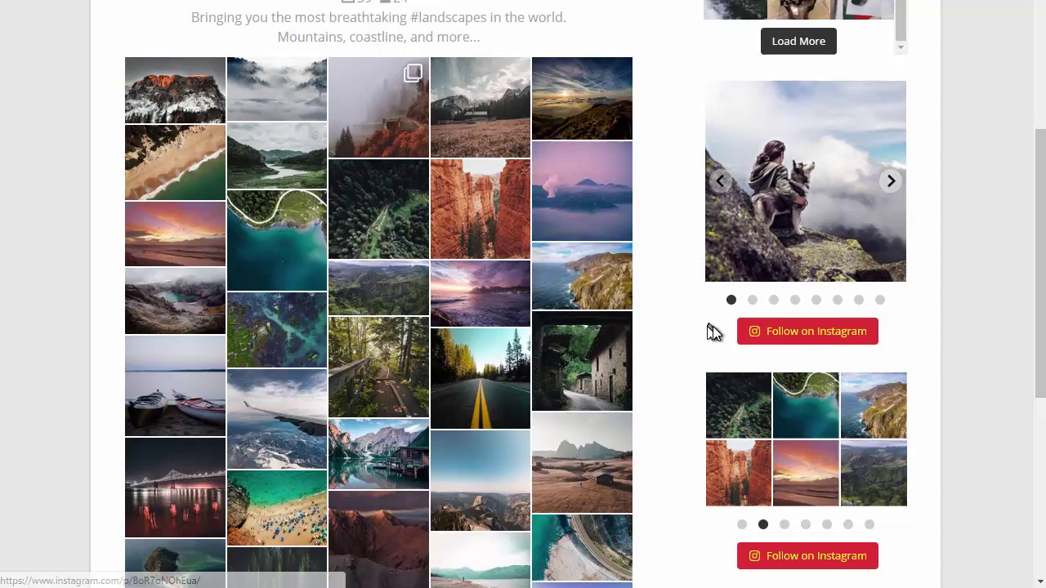
# Browse the two-row landscape carousel by showing its third, fifth and second slides
pyautogui.scroll(-2, 678, 387)
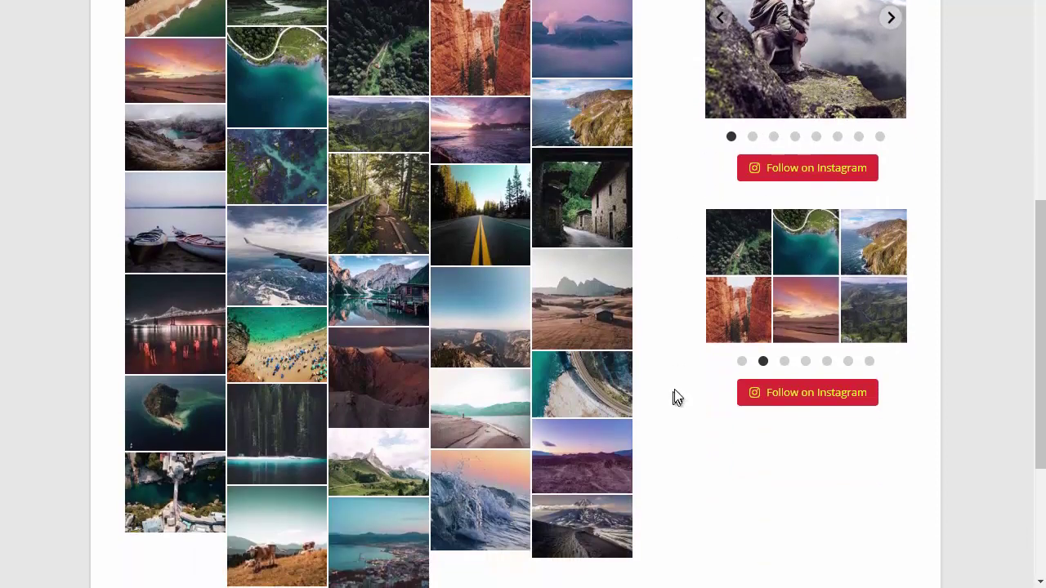
pyautogui.click(785, 362)
pyautogui.click(827, 362)
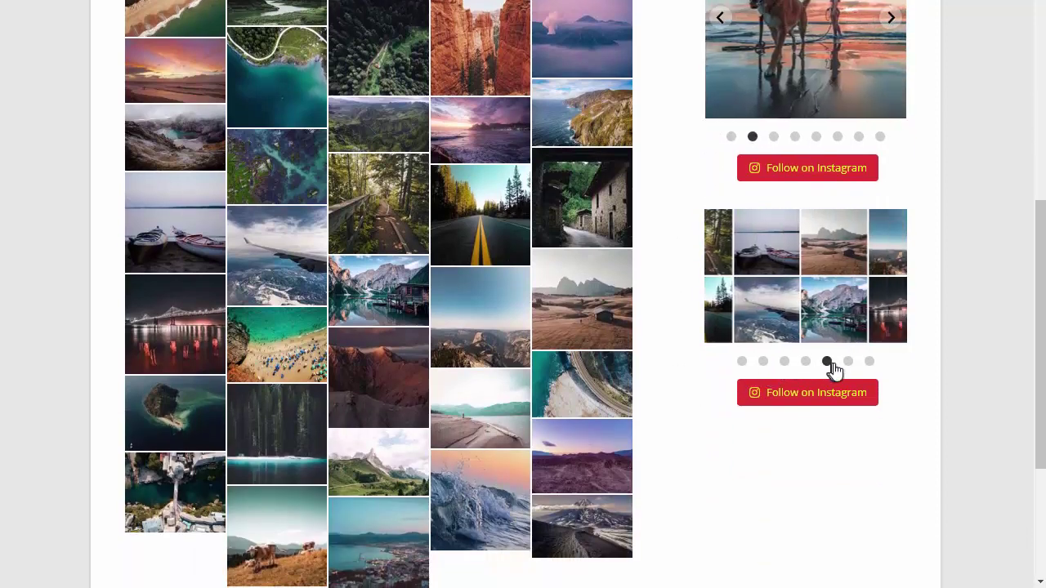
pyautogui.click(764, 363)
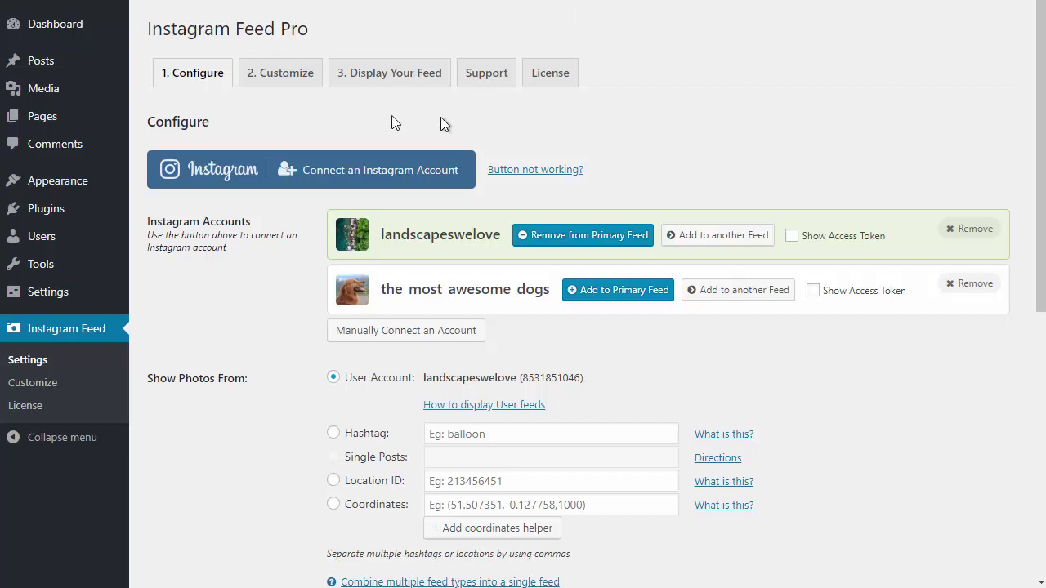
# Open the Instagram Feed Pro Customize settings and look over the feed demo on the Smash Balloon website
pyautogui.click(286, 78)
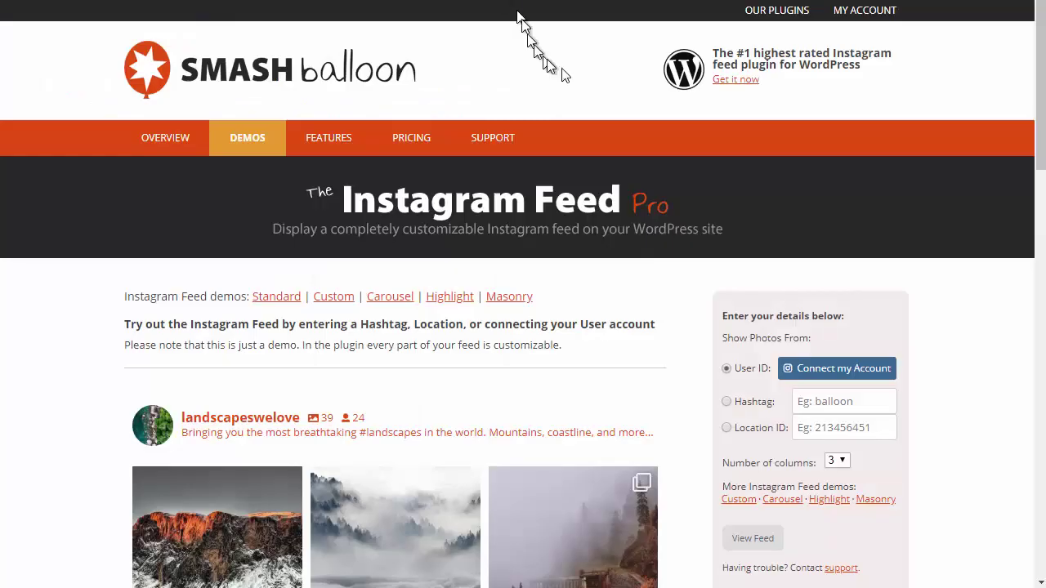
pyautogui.scroll(-3, 579, 76)
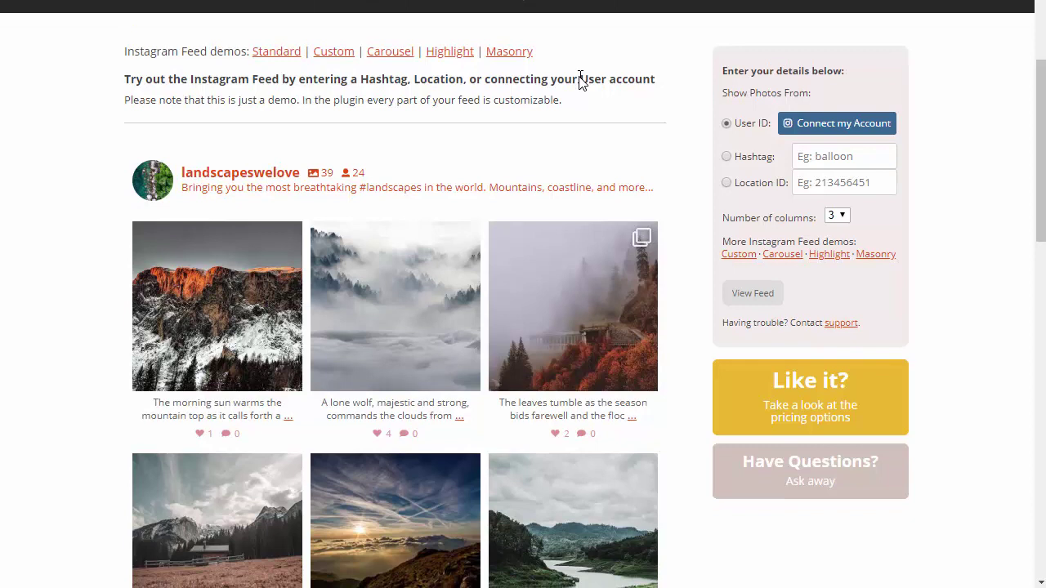